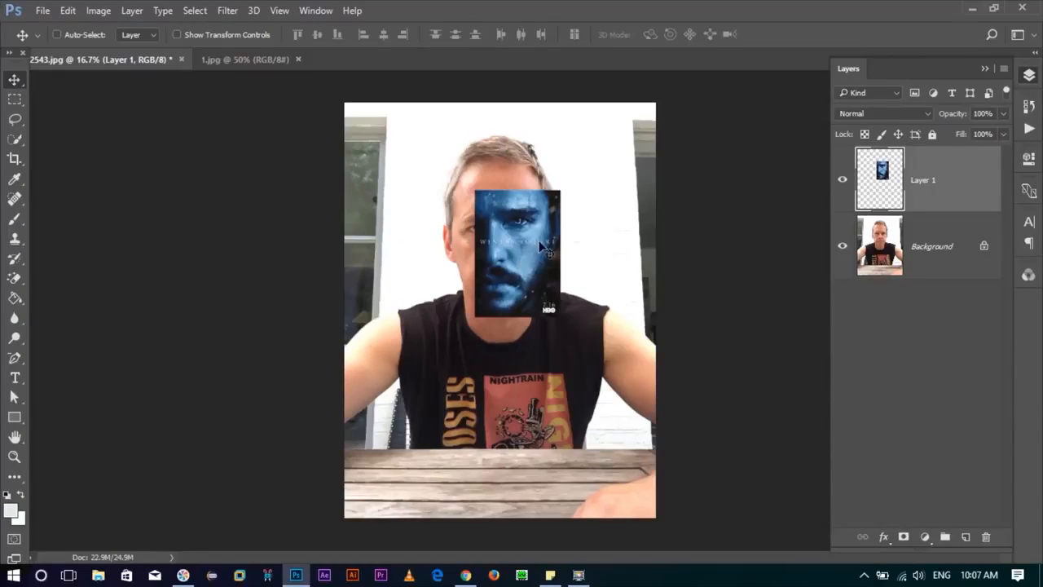
- Convert the locked Background into an editable layer named "OUR Poster"
scroll(513, 256, "up", 5)
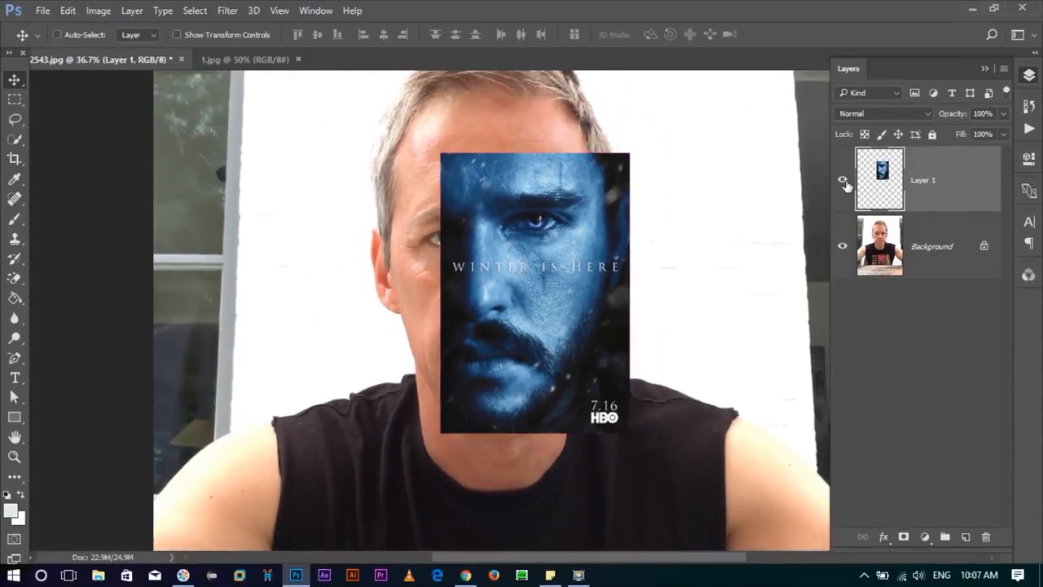
left_click(944, 251)
double_click(935, 248)
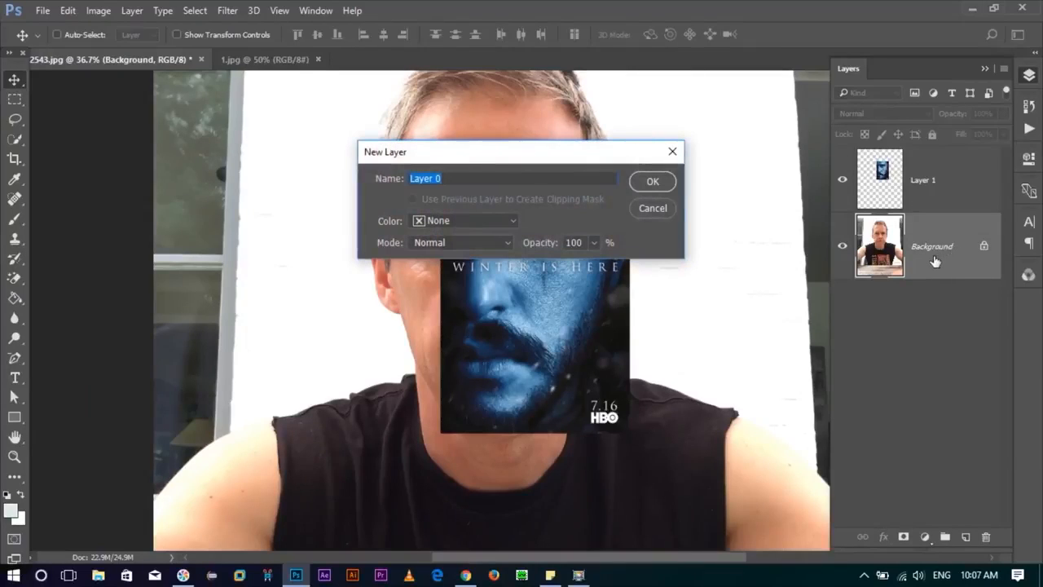
type("OUR Poster")
key("Return")
- Rename Layer 1, which holds the blue poster image, as "John Snow"
left_click(876, 178)
key("ctrl")
double_click(916, 181)
type("c")
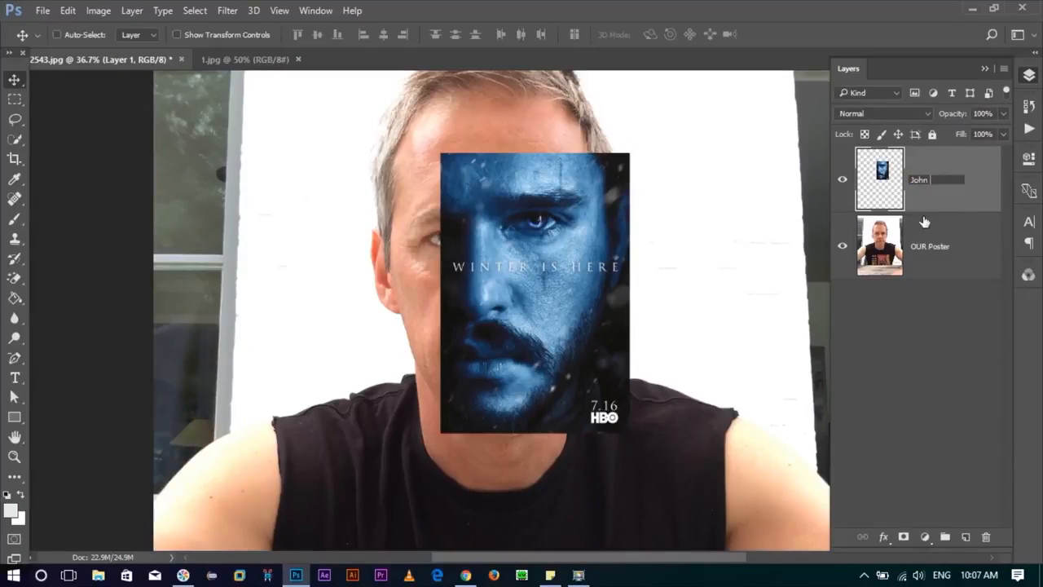
key("Return")
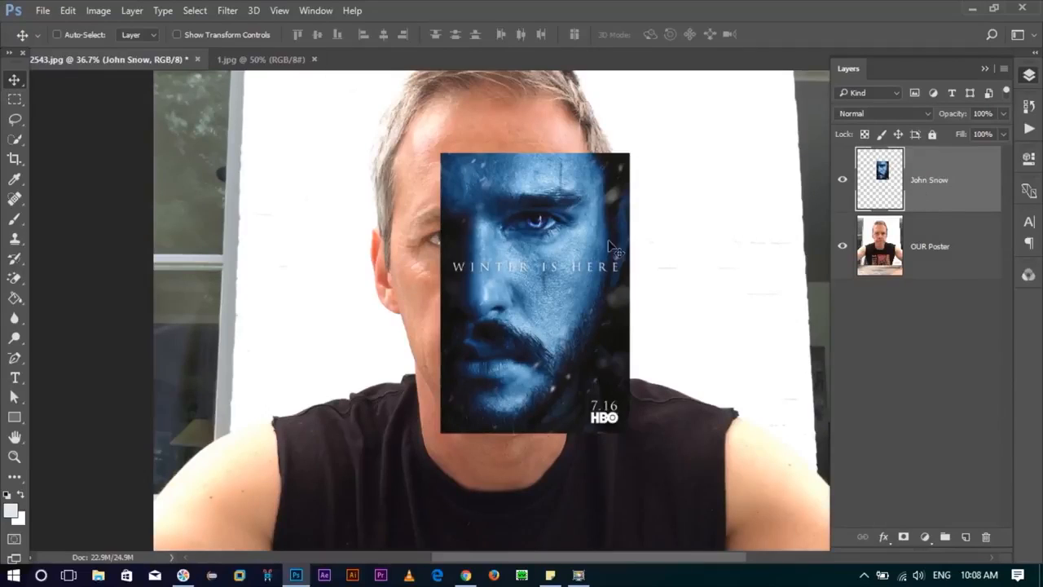
- Enlarge the John Snow layer with Free Transform and reposition it over the man's face
key("ctrl+t")
scroll(583, 211, "down", 3)
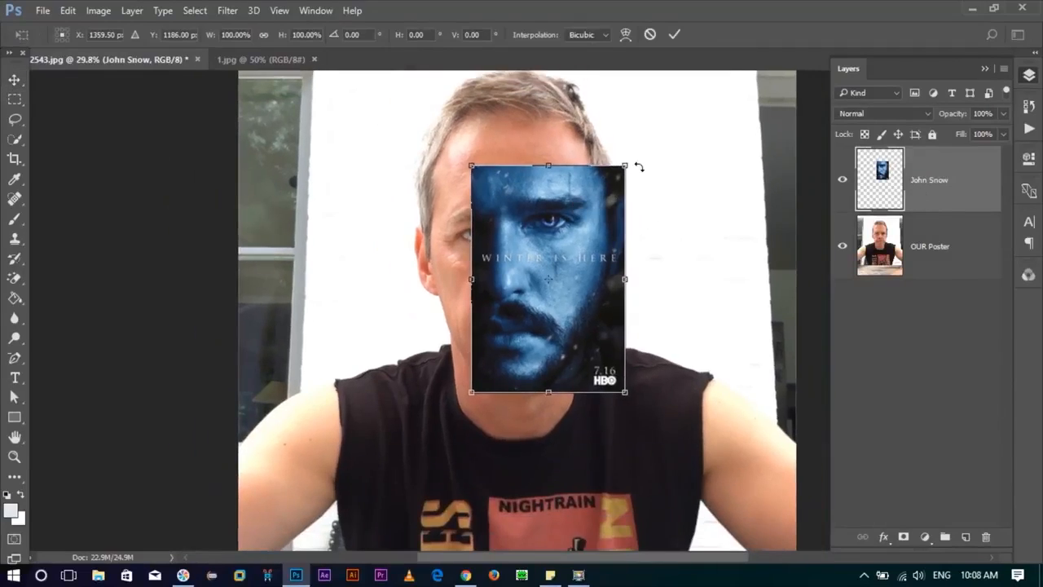
left_click_drag(597, 193, 625, 171)
mouse_move(569, 234)
left_mouse_down()
mouse_move(606, 227)
mouse_move(581, 229)
left_mouse_up()
key("Return")
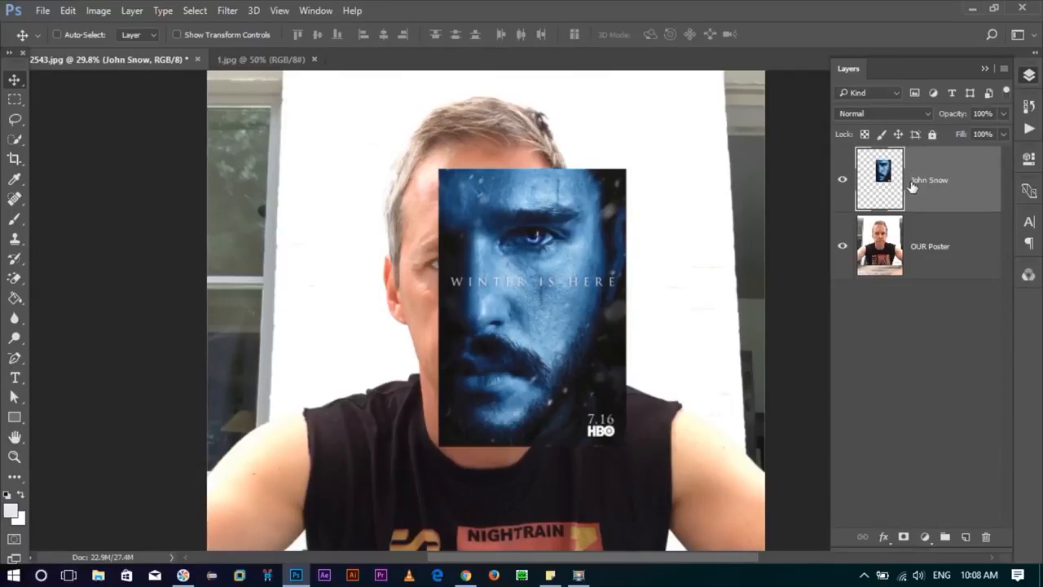
left_click(846, 183)
left_click(845, 183)
- Scale the OUR Poster layer to about 124.5% and reposition it so the face matches the size of the blue poster face
left_click(882, 248)
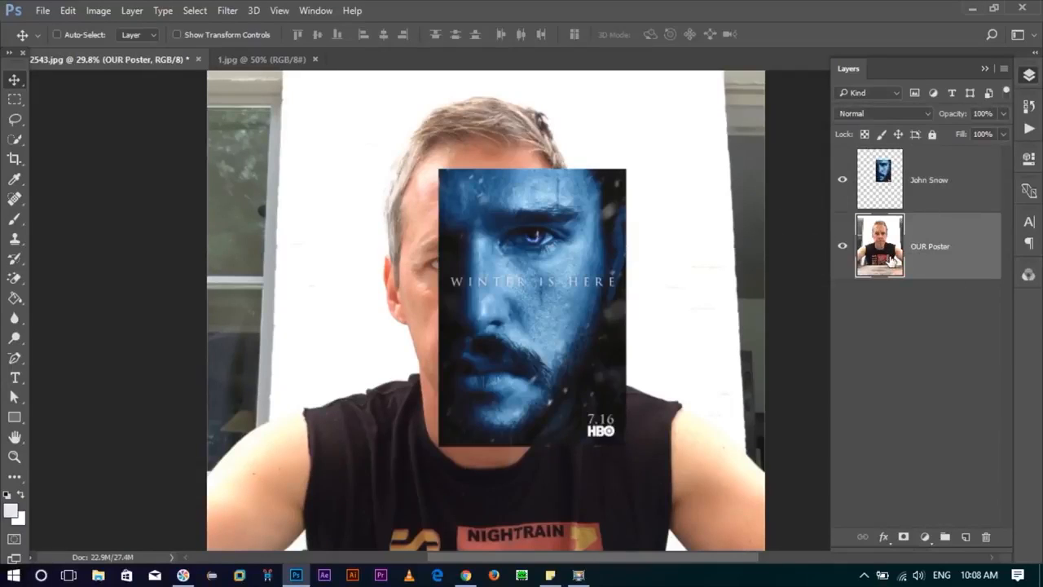
left_click_drag(649, 283, 611, 276)
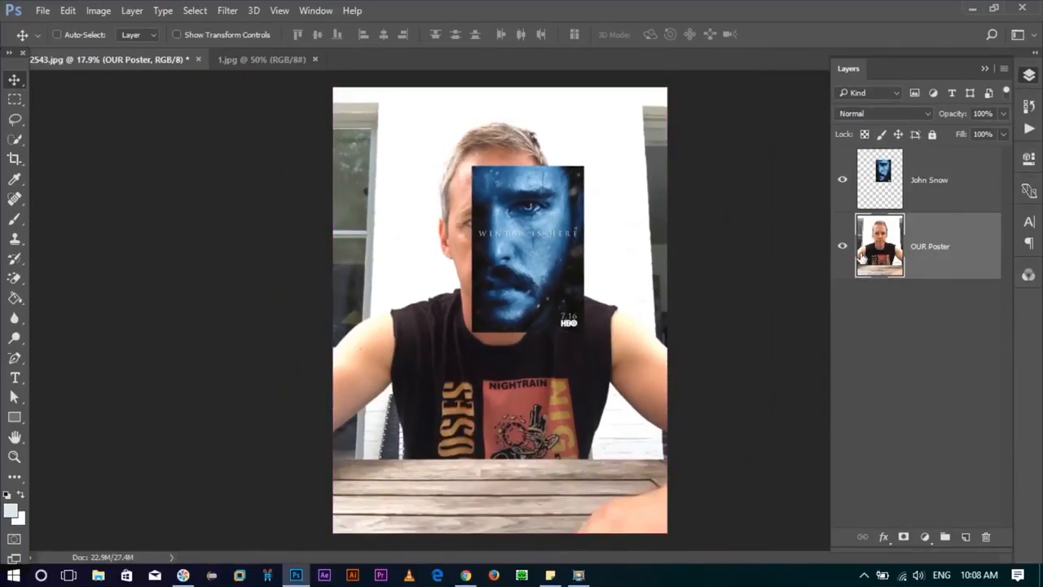
key("ctrl+t")
left_click_drag(667, 87, 713, 25)
mouse_move(615, 195)
left_mouse_down()
mouse_move(612, 204)
mouse_move(613, 191)
left_mouse_up()
scroll(613, 191, "down", 1)
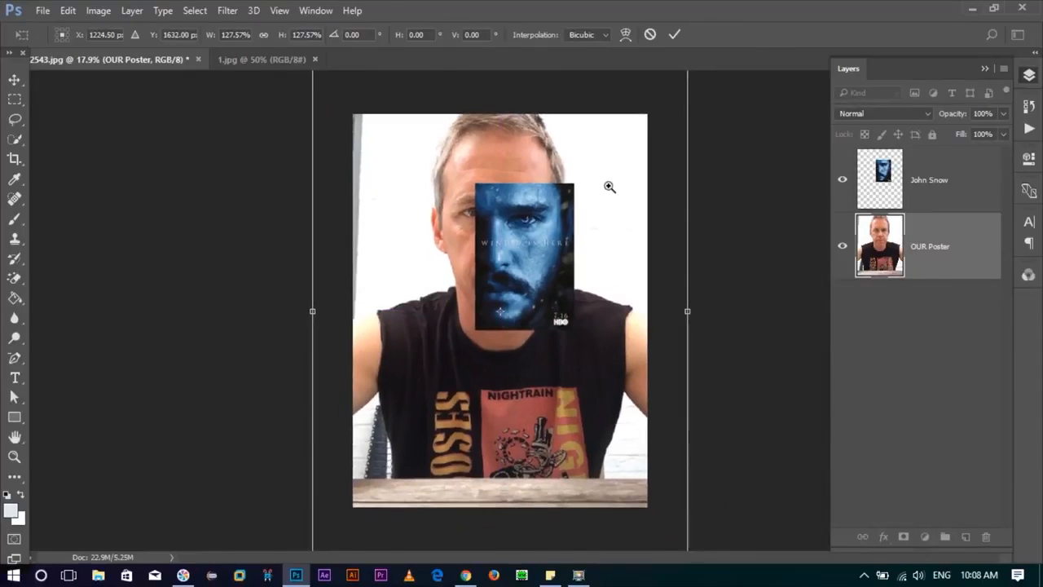
scroll(608, 183, "down", 1)
left_click_drag(670, 83, 661, 88)
key("Return")
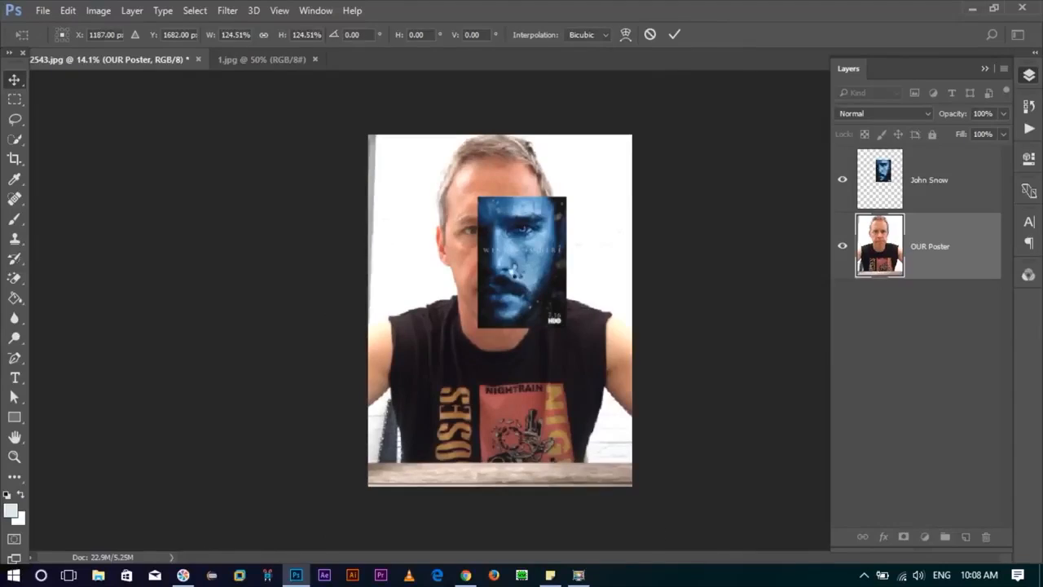
scroll(513, 234, "up", 5)
left_click(843, 178)
left_click(843, 178)
left_click(844, 177)
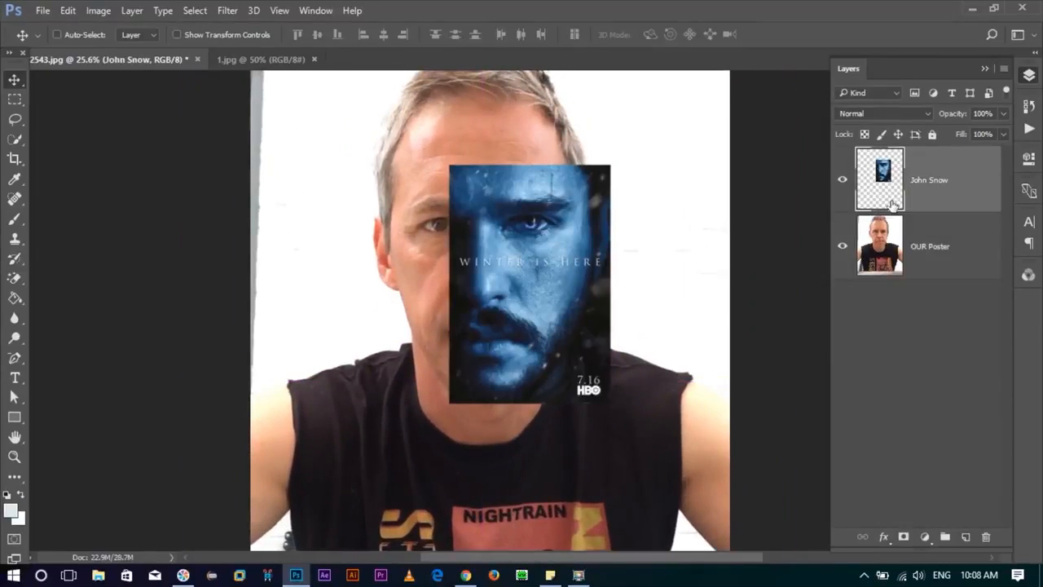
- Hide the OUR Poster layer and trim the canvas to the edges of the John Snow image
left_click(902, 251)
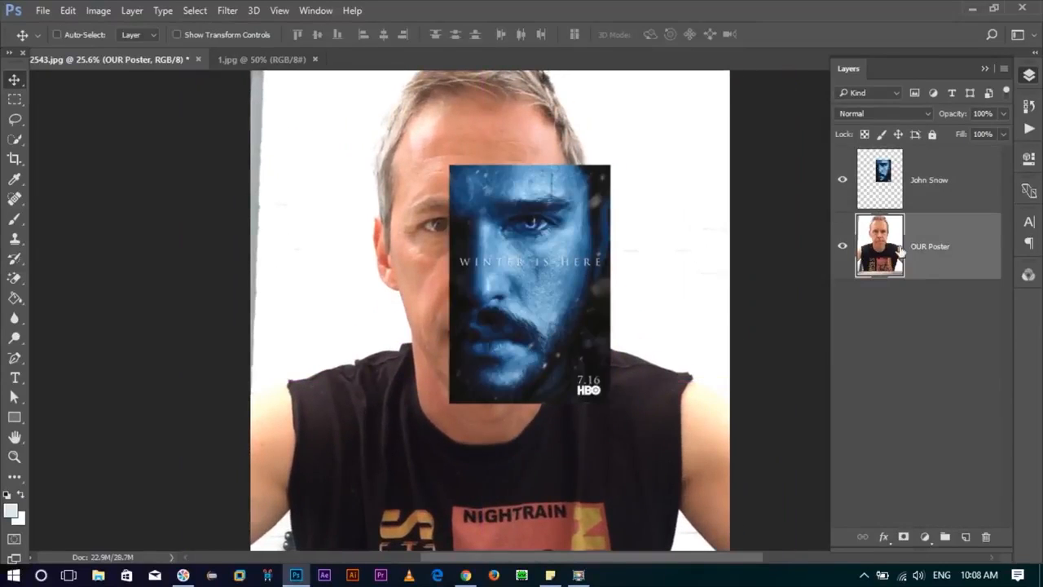
left_click(873, 181)
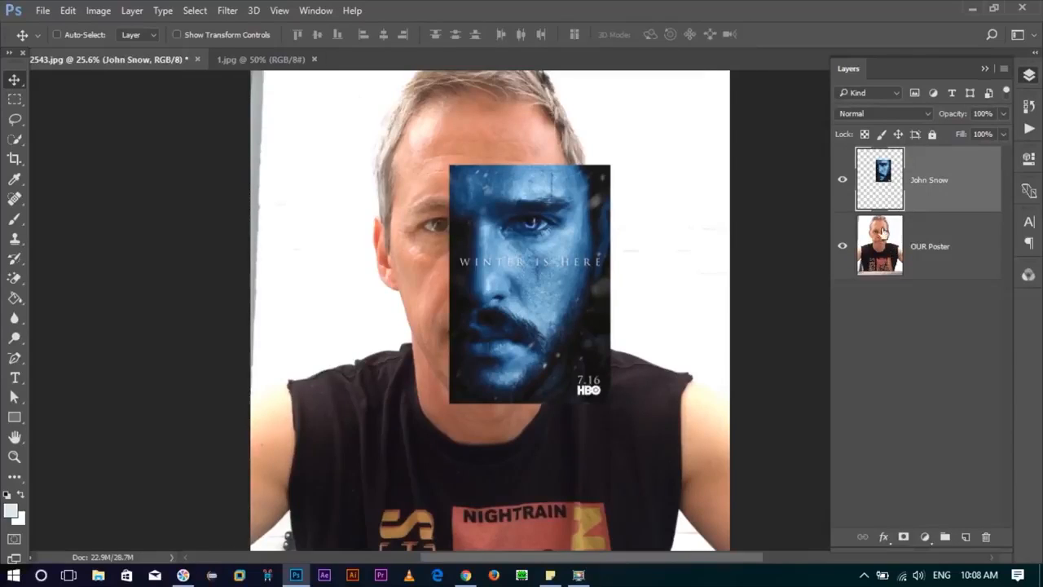
left_click(843, 246)
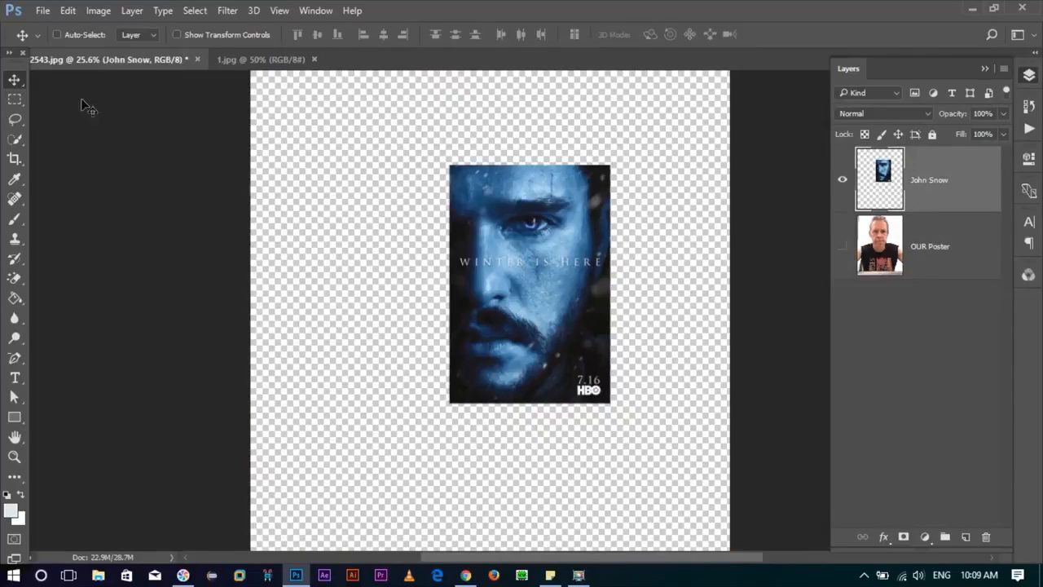
left_click(98, 10)
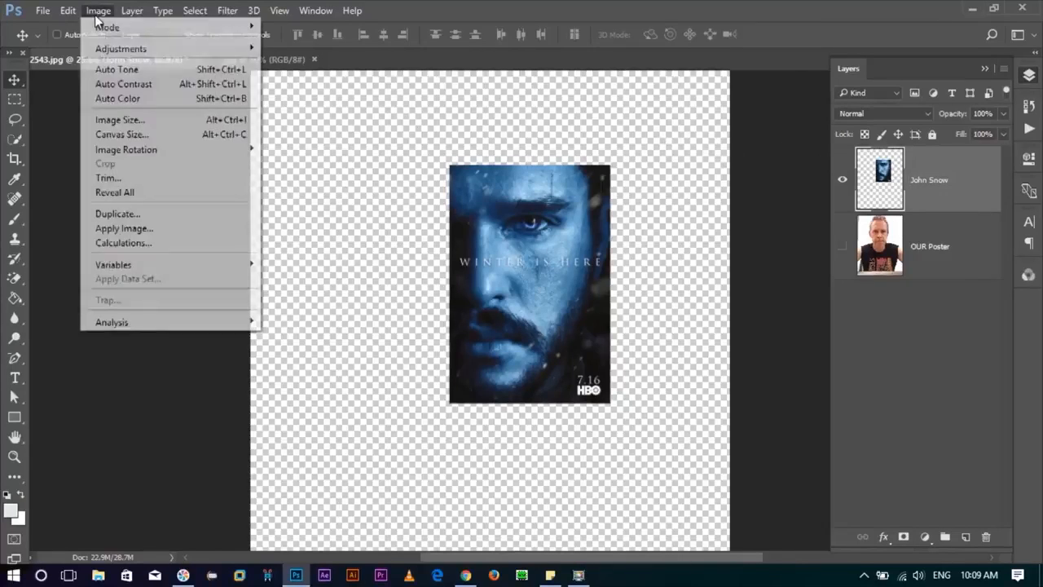
left_click(168, 181)
key("Return")
- Show the OUR Poster layer again and place the John Snow layer beneath it in the layer stack
key("v")
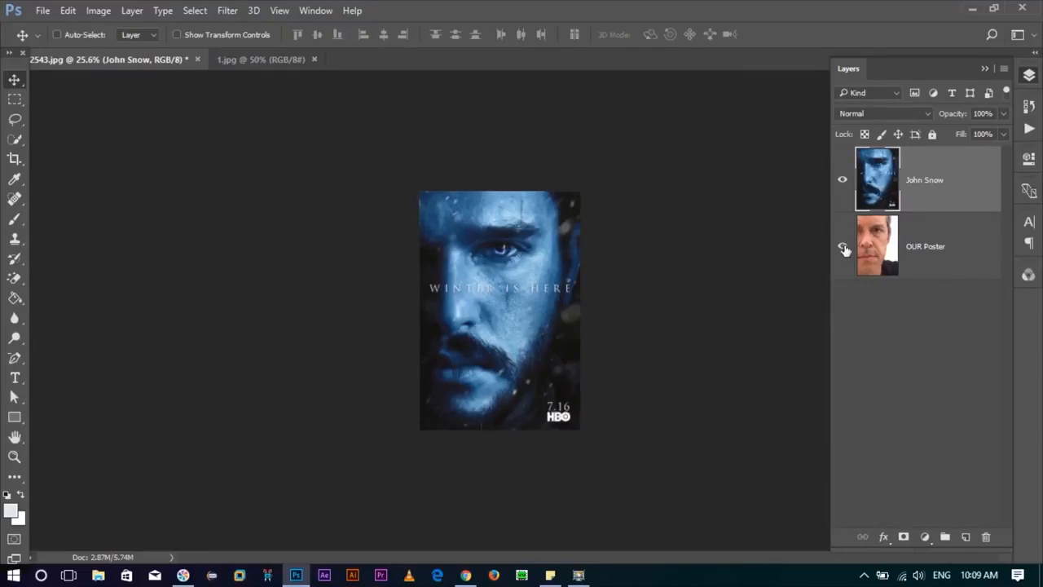
left_click(845, 180)
left_click(844, 180)
left_click_drag(881, 181, 891, 281)
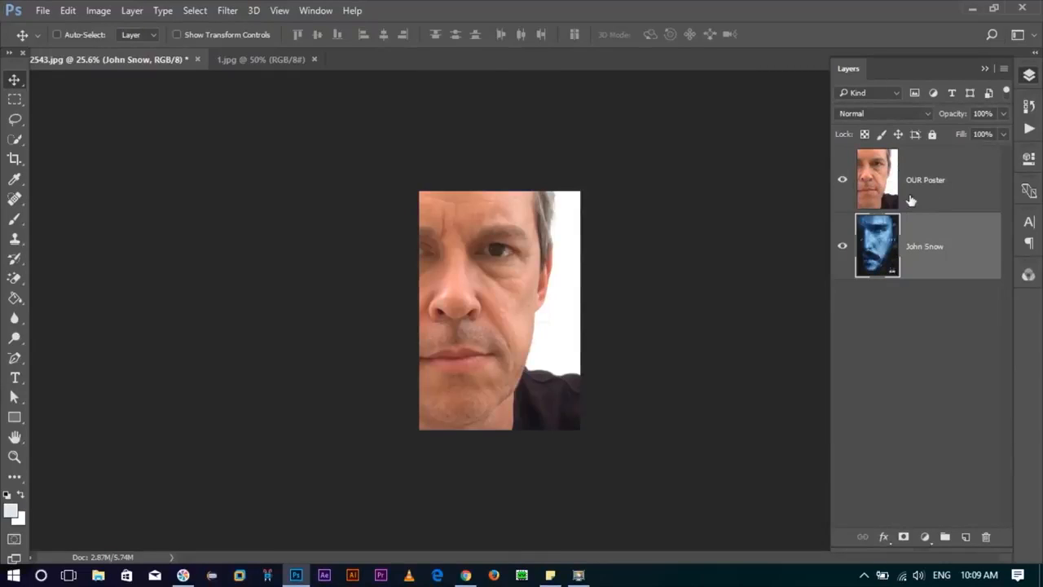
left_click(935, 187)
left_click_drag(526, 275, 552, 286)
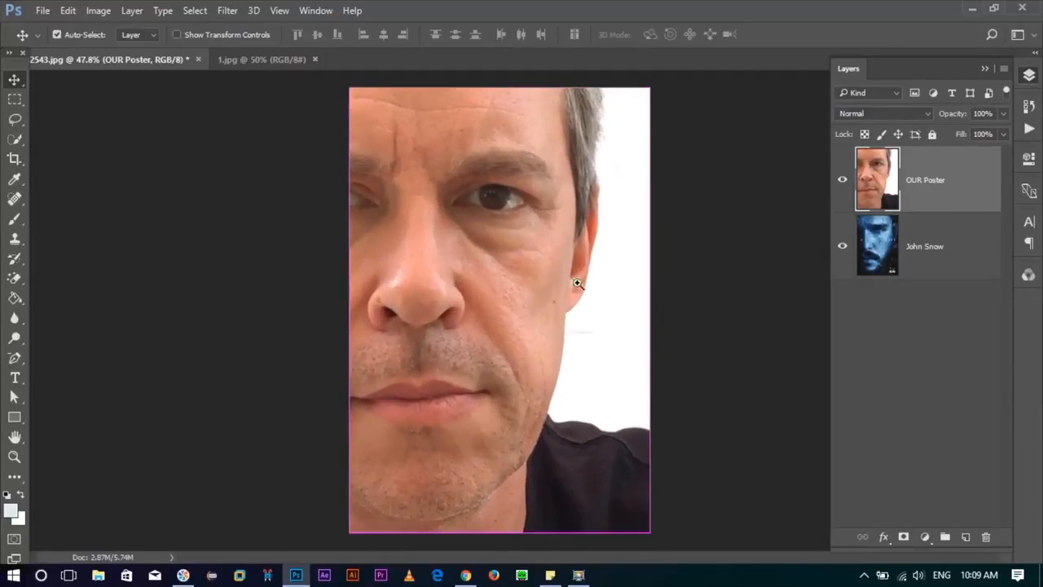
left_click(842, 181)
left_click(843, 180)
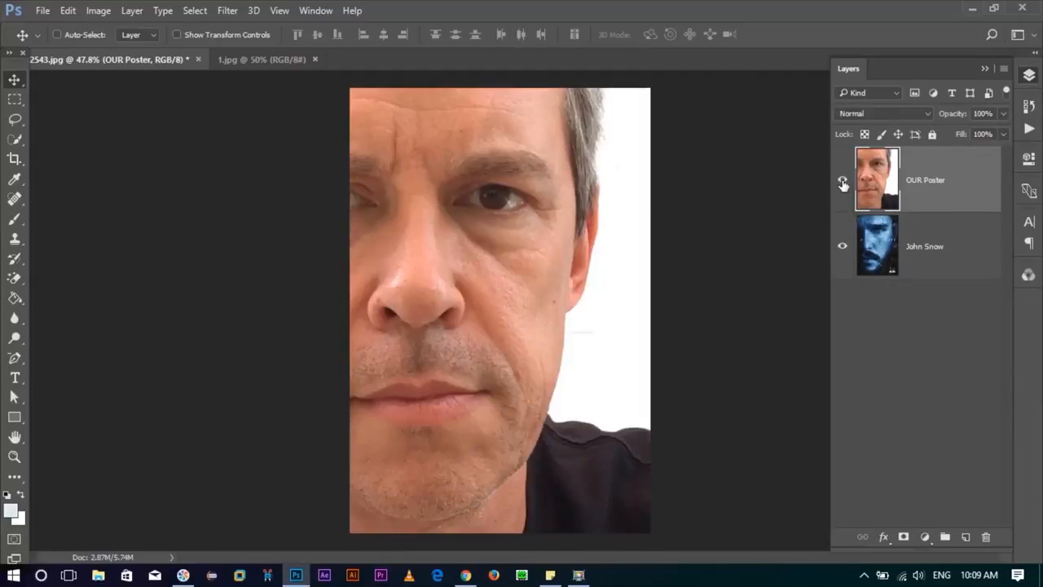
left_click(843, 182)
left_click(844, 185)
- Select the white background beside the man's face with the Quick Selection tool, using a brush size of about 142
left_click(16, 120)
left_click(20, 140)
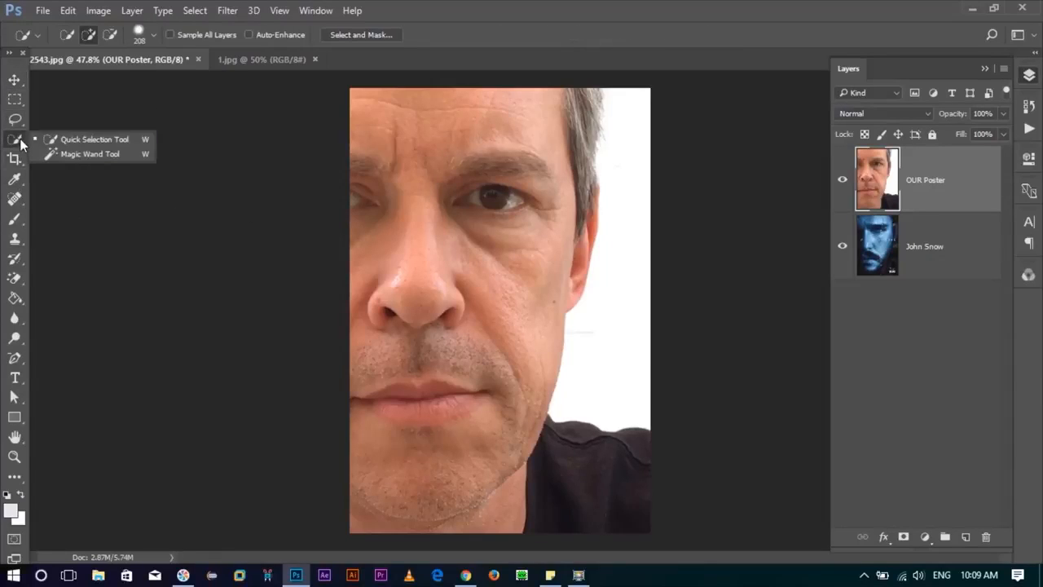
left_click(77, 143)
left_click_drag(582, 278, 569, 281)
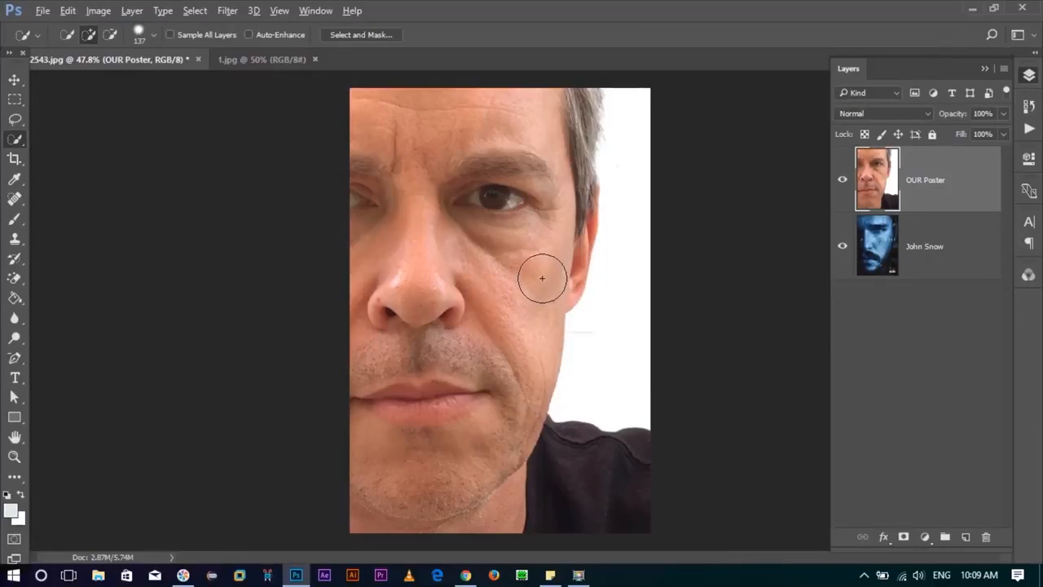
mouse_move(561, 277)
left_mouse_down()
mouse_move(511, 293)
mouse_move(582, 302)
mouse_move(603, 285)
mouse_move(510, 288)
mouse_move(544, 288)
mouse_move(495, 276)
left_mouse_up()
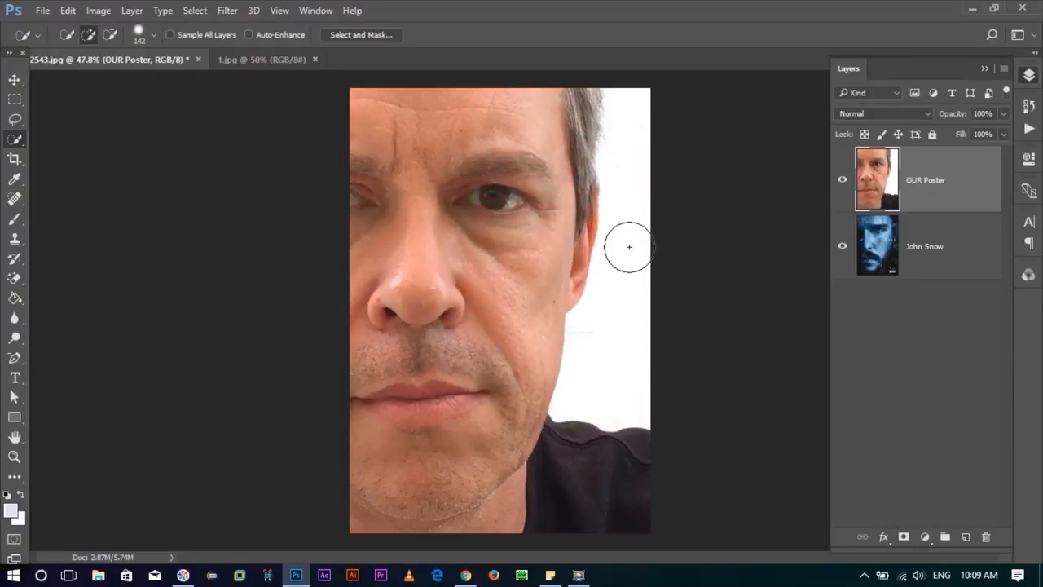
left_click(631, 313)
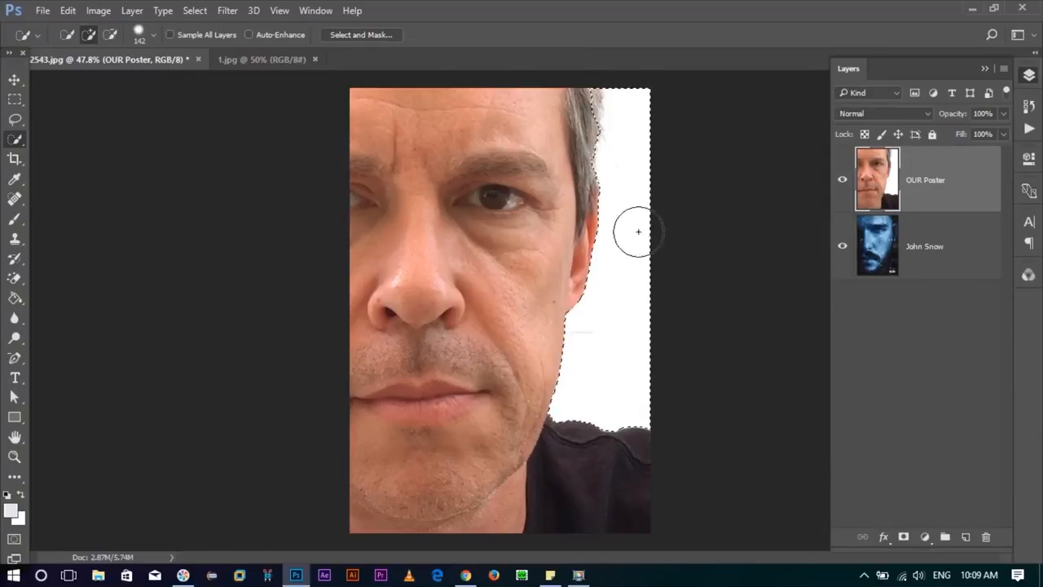
- Refine the background selection along the hair and ear edge with a brush size of 64
mouse_move(601, 193)
left_mouse_down()
mouse_move(654, 193)
mouse_move(587, 247)
mouse_move(541, 347)
left_mouse_up()
left_click_drag(601, 270, 566, 272)
mouse_move(505, 220)
left_mouse_down()
mouse_move(522, 245)
mouse_move(543, 217)
mouse_move(524, 187)
mouse_move(507, 208)
mouse_move(505, 236)
mouse_move(525, 260)
mouse_move(520, 197)
left_mouse_up()
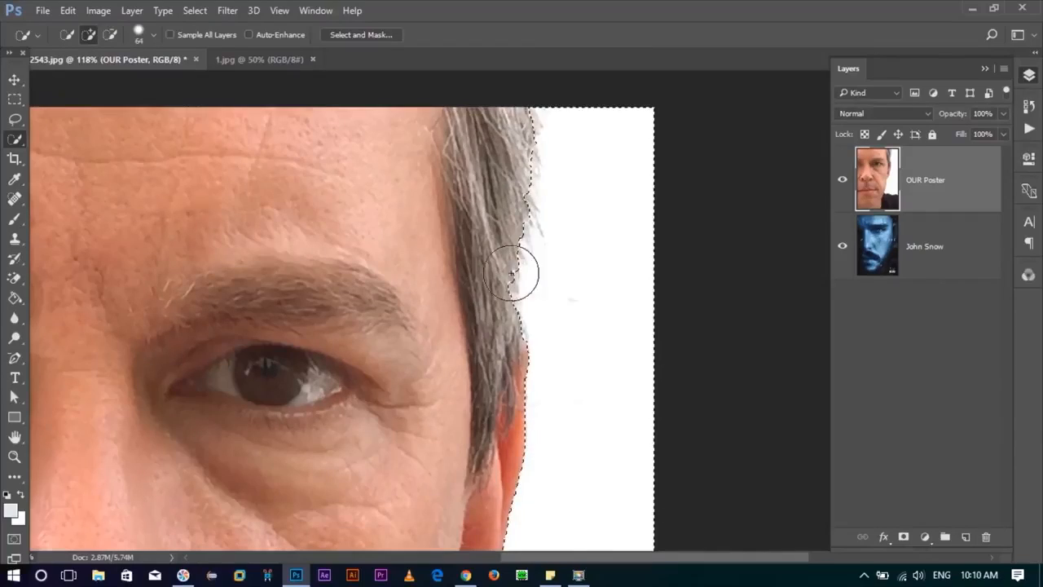
left_click_drag(518, 358, 517, 223)
left_click_drag(533, 187, 527, 401)
mouse_move(497, 244)
left_mouse_down()
mouse_move(503, 300)
mouse_move(530, 140)
left_mouse_up()
left_click_drag(538, 367, 540, 87)
left_click_drag(564, 254, 520, 230)
key("ctrl+0")
left_click_drag(619, 233, 608, 236)
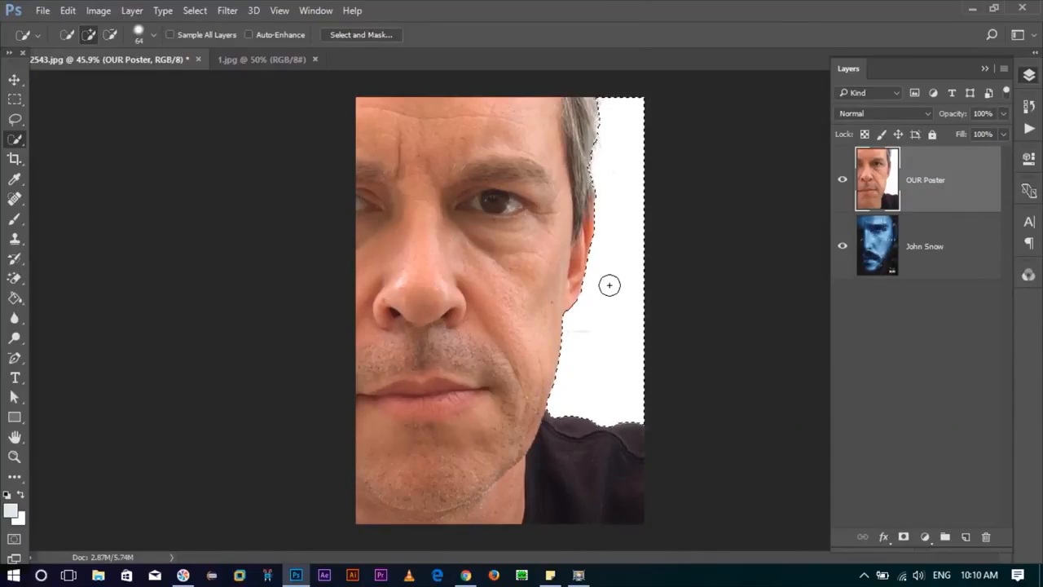
- Invert the selection so it covers the man instead of the white background
key("shift+ctrl+i")
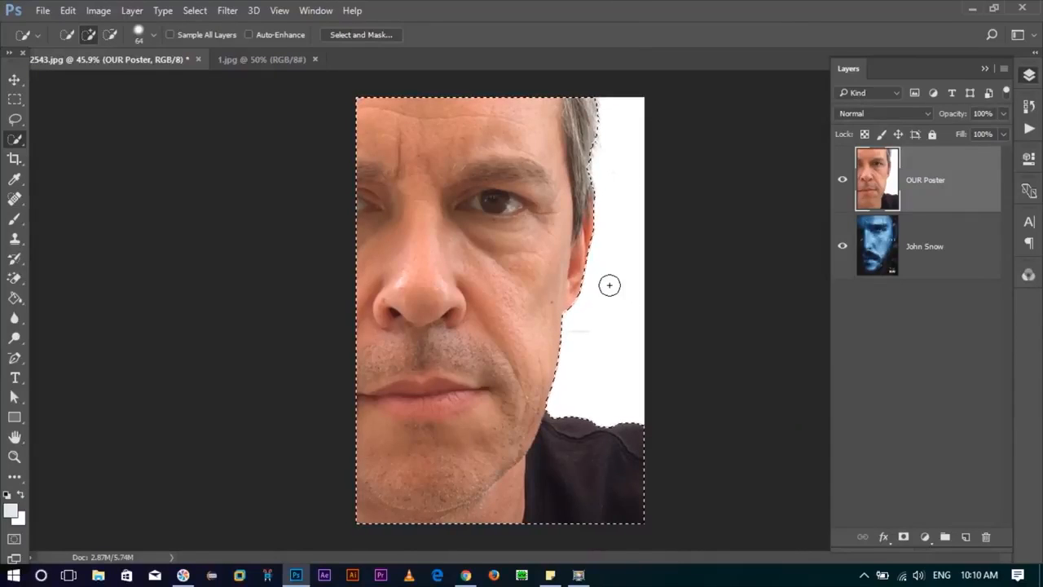
key("shift+ctrl+i")
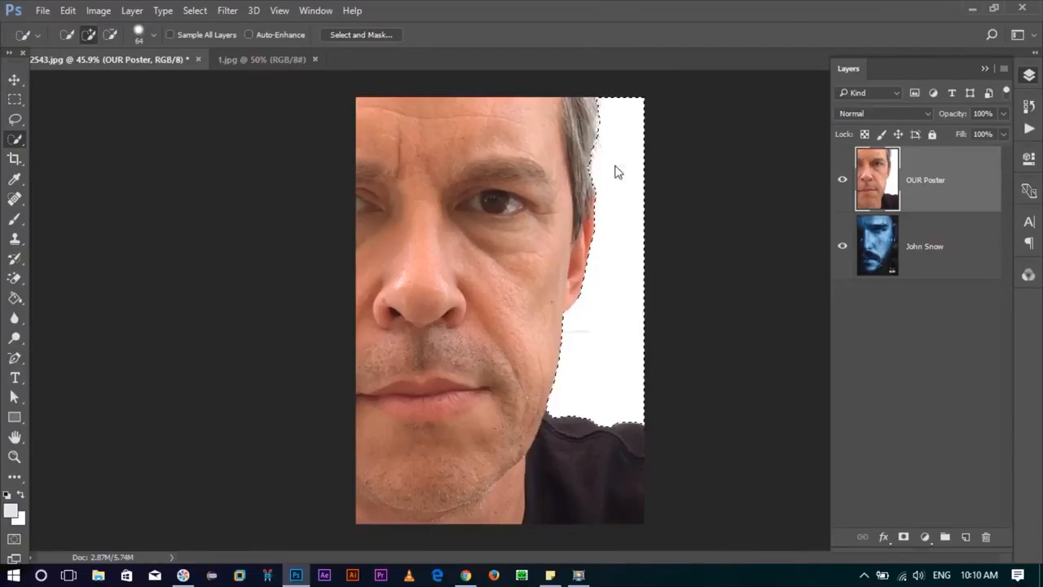
right_click(616, 168)
left_click(664, 199)
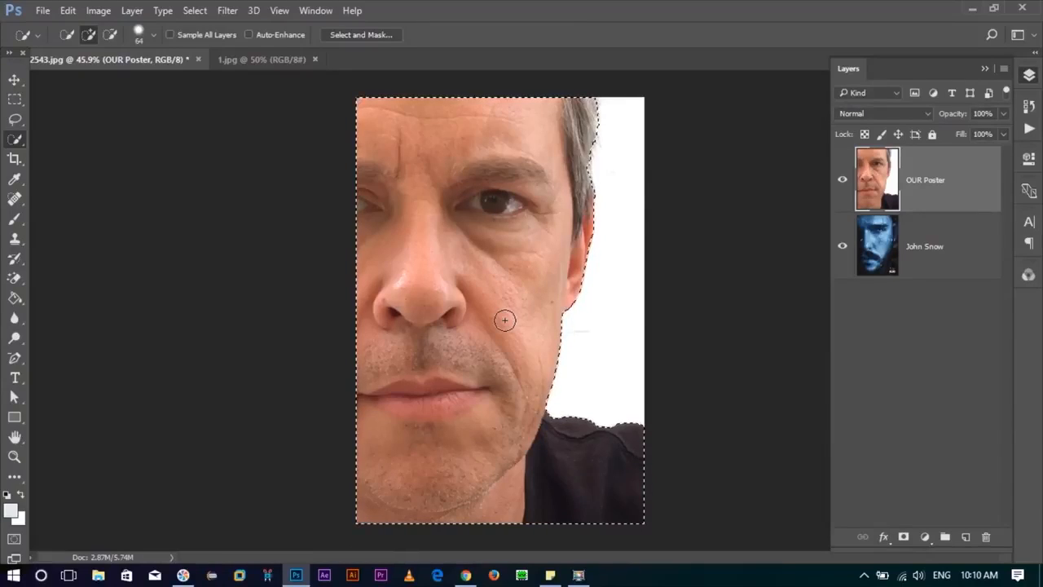
- Refine the man's selection in Select and Mask with an edge detection radius of 60 px
left_click(350, 37)
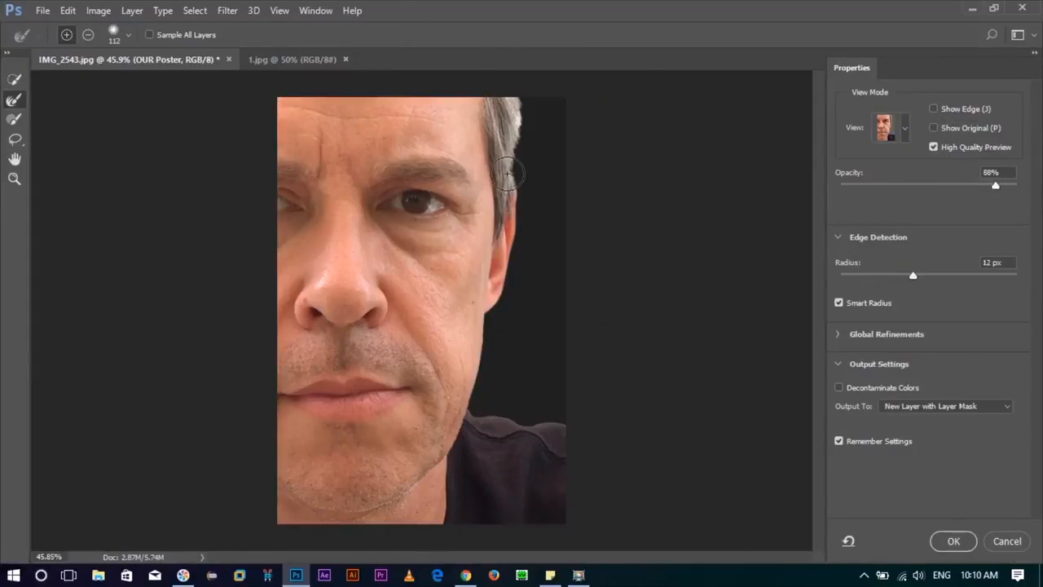
left_click(934, 148)
left_click(838, 238)
left_click(846, 239)
left_click_drag(915, 278, 948, 282)
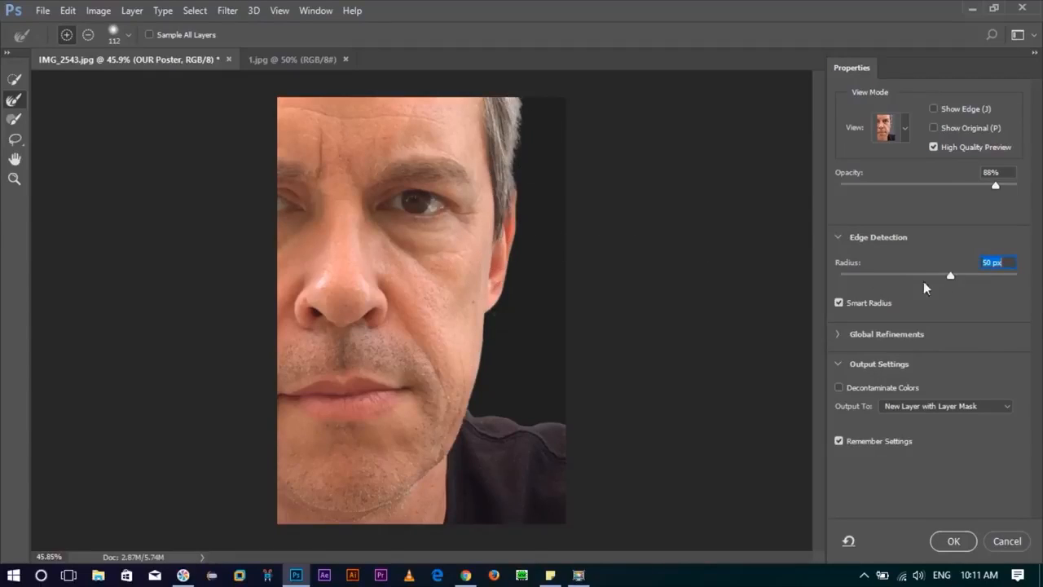
left_click_drag(954, 278, 945, 278)
type("60")
- Turn on Decontaminate Colors and output the refined selection to a New Layer with Layer Mask
left_click(840, 392)
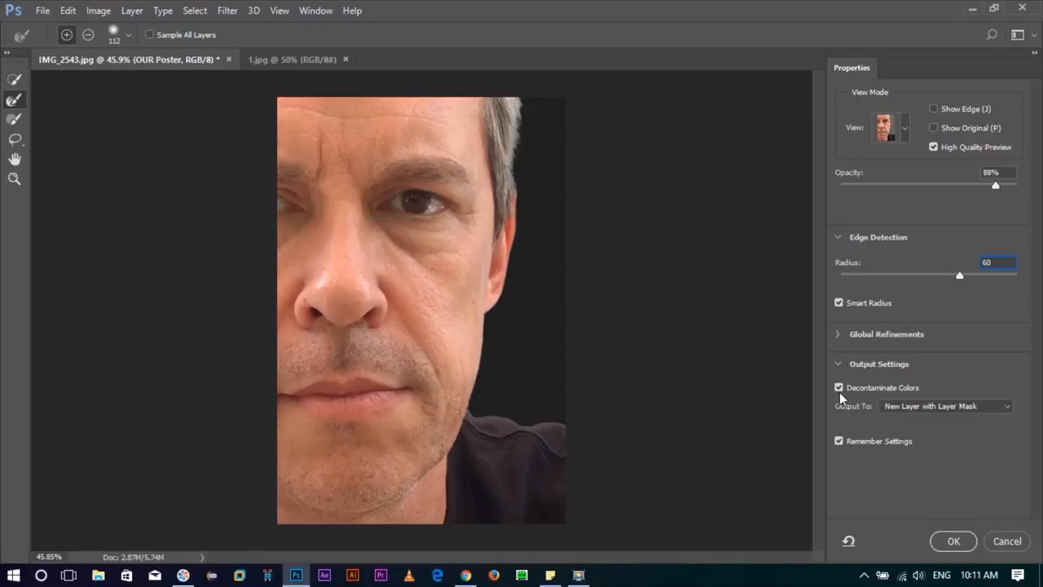
left_click(917, 406)
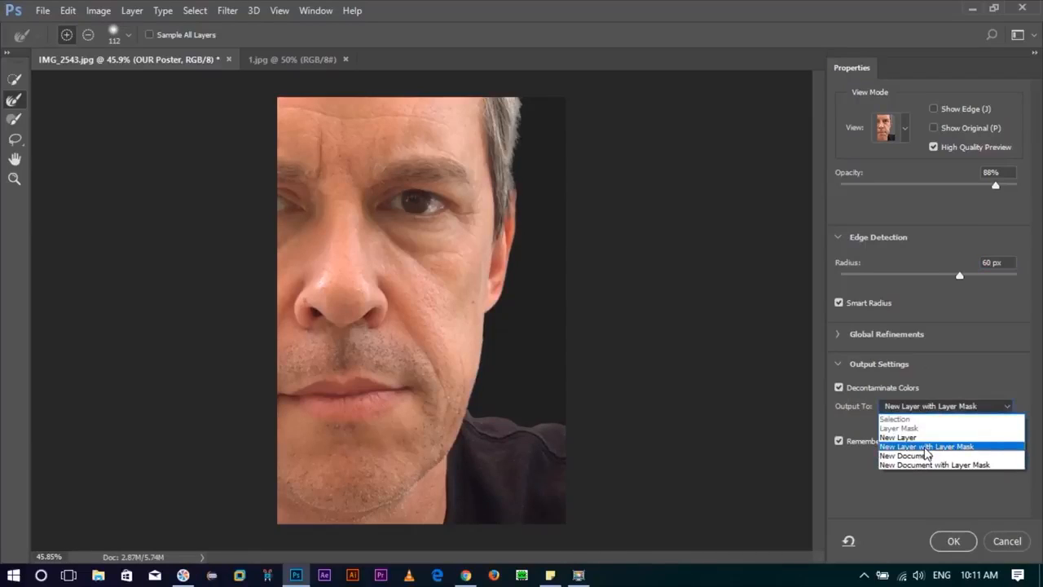
left_click(934, 447)
left_click(953, 542)
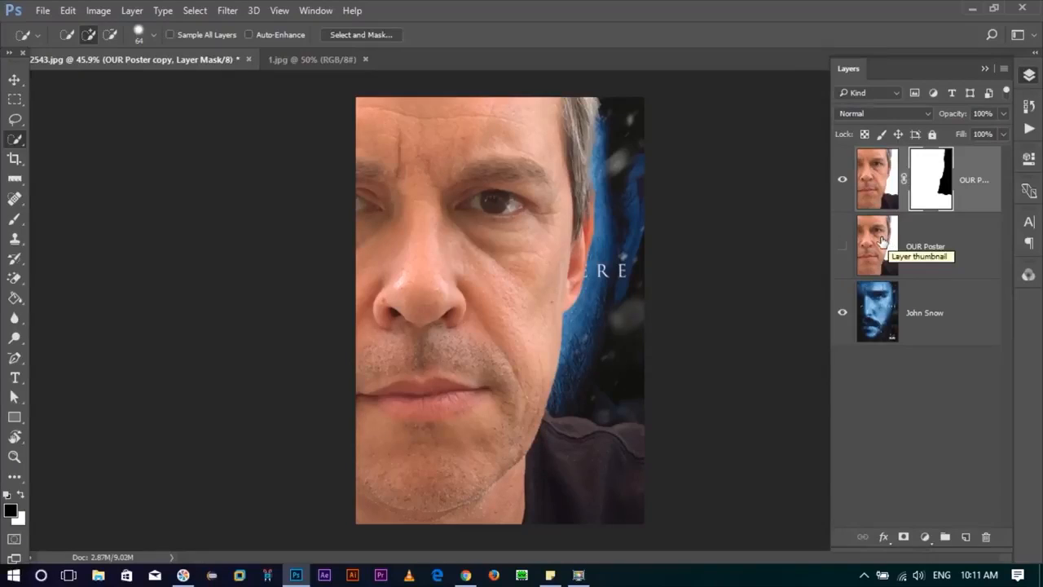
left_click(851, 249)
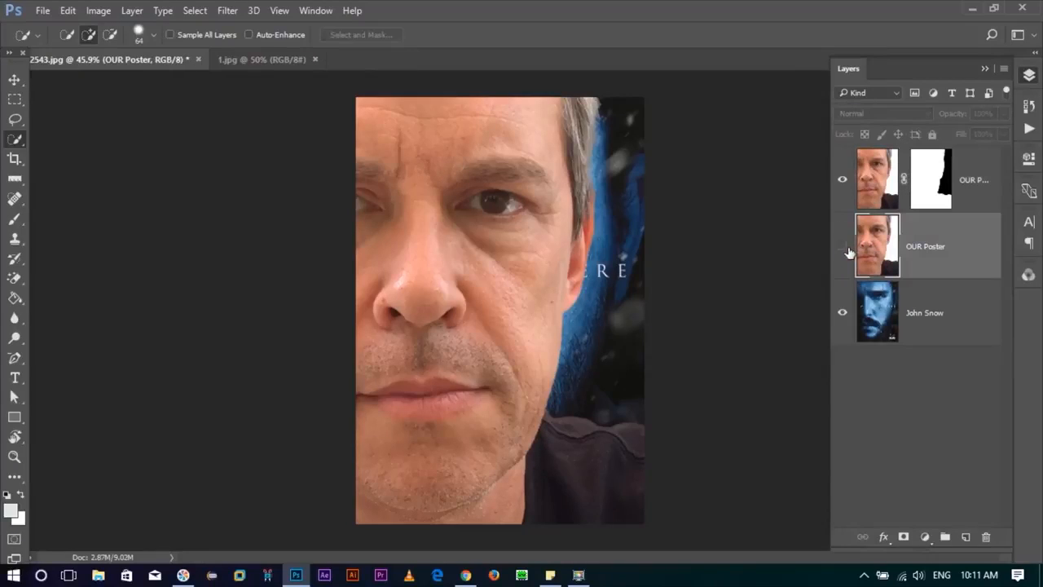
left_click(844, 247)
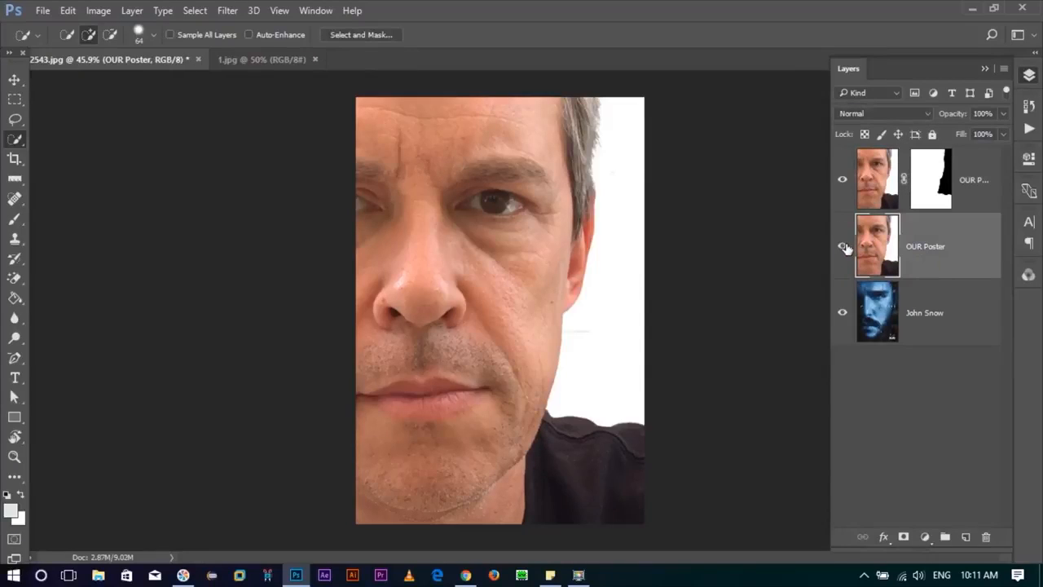
- Check the masked portrait by toggling its visibility, and hide the original OUR Poster layer beneath it
left_click(843, 183)
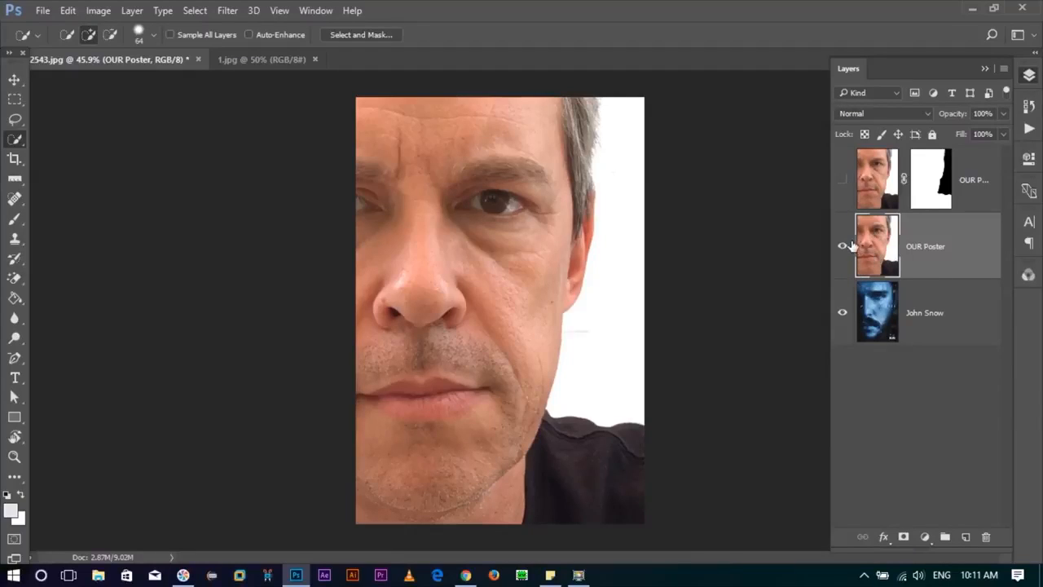
left_click(842, 181)
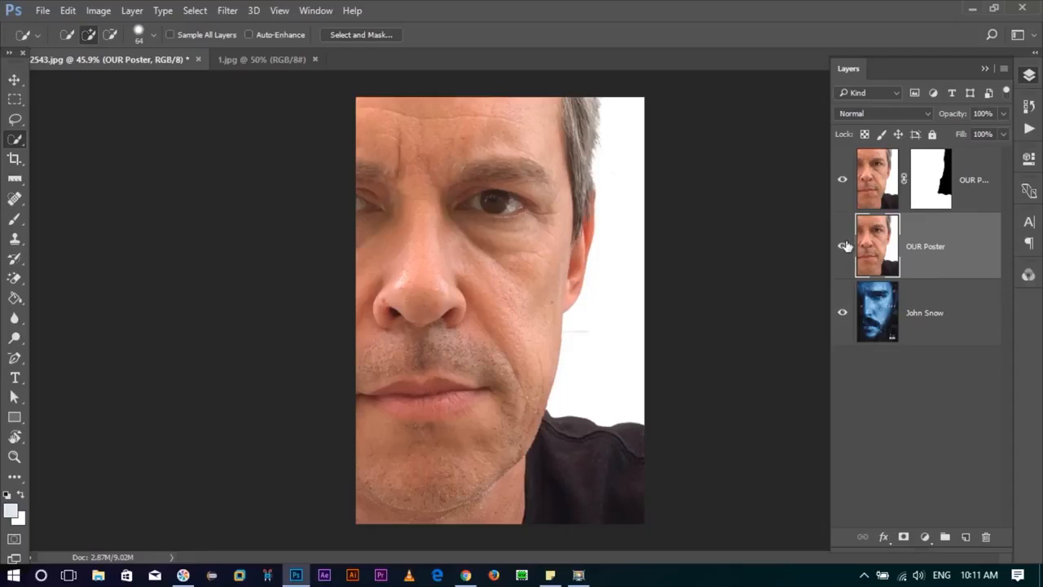
left_click(843, 247)
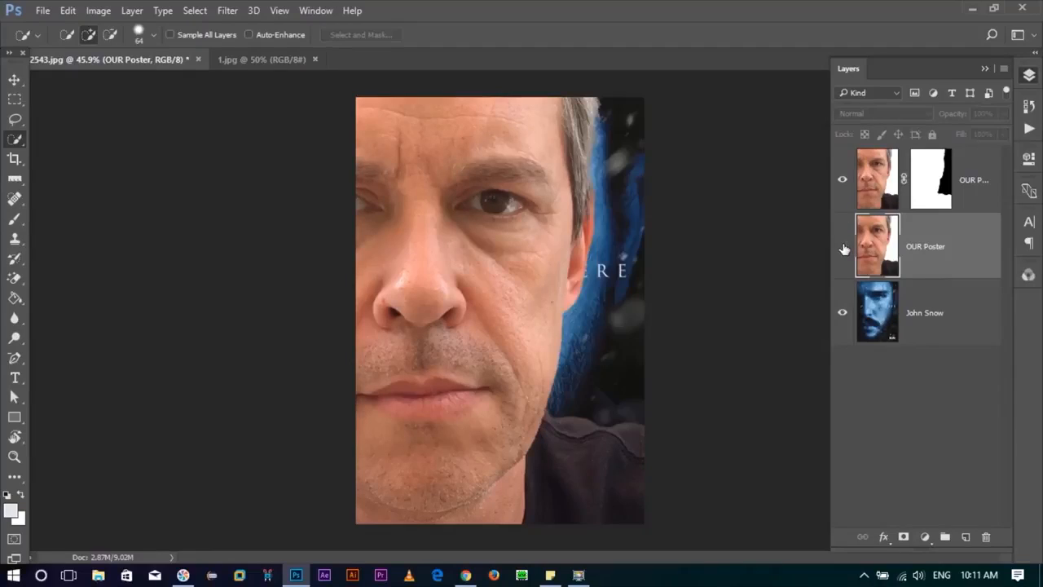
- Duplicate the John Snow layer and apply a Gaussian Blur with a radius of 22 pixels to the copy
left_click(888, 307)
key("ctrl+j")
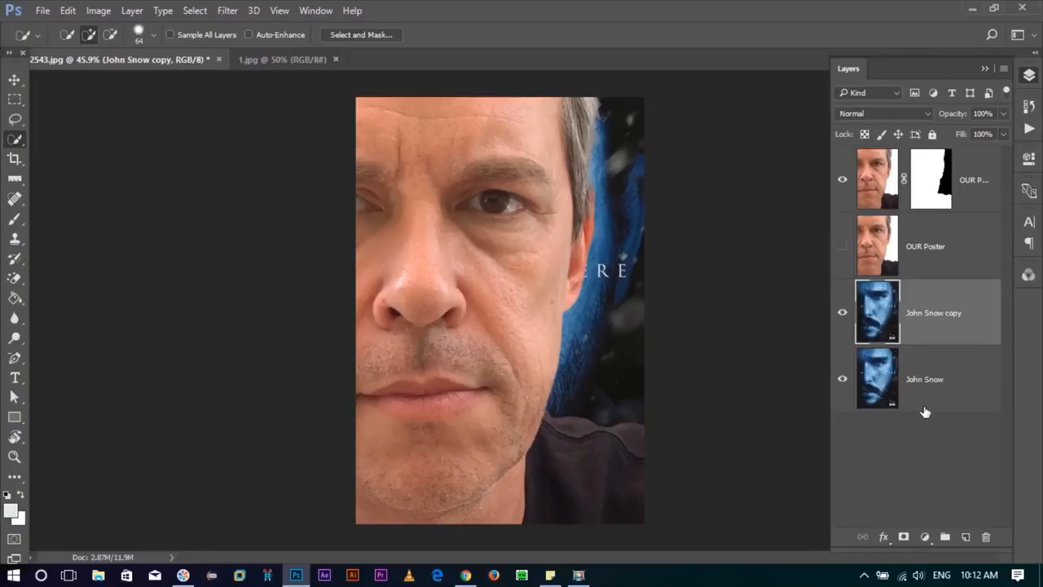
left_click(218, 12)
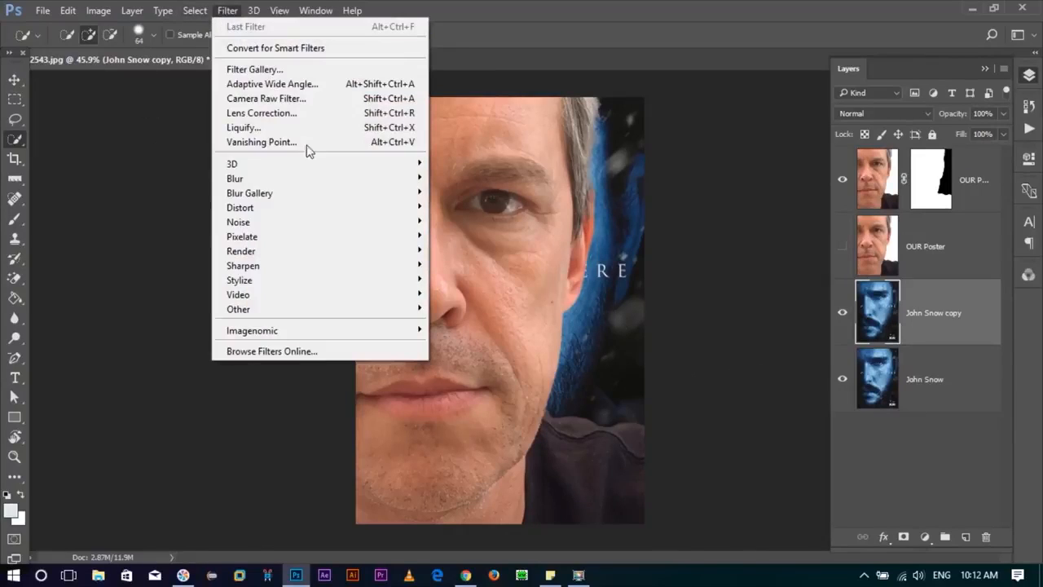
mouse_move(286, 176)
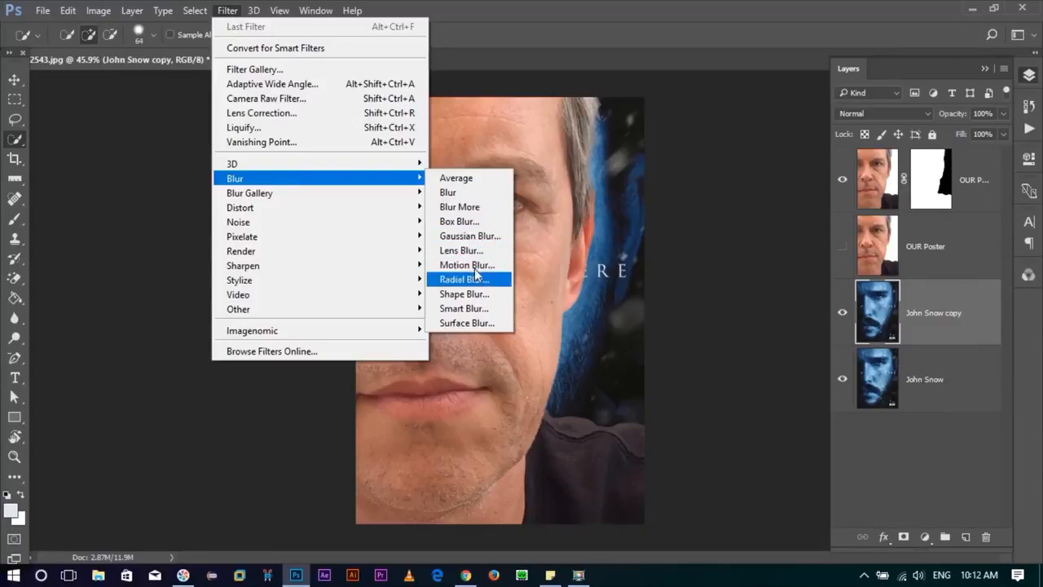
left_click(469, 236)
left_click_drag(849, 302, 812, 301)
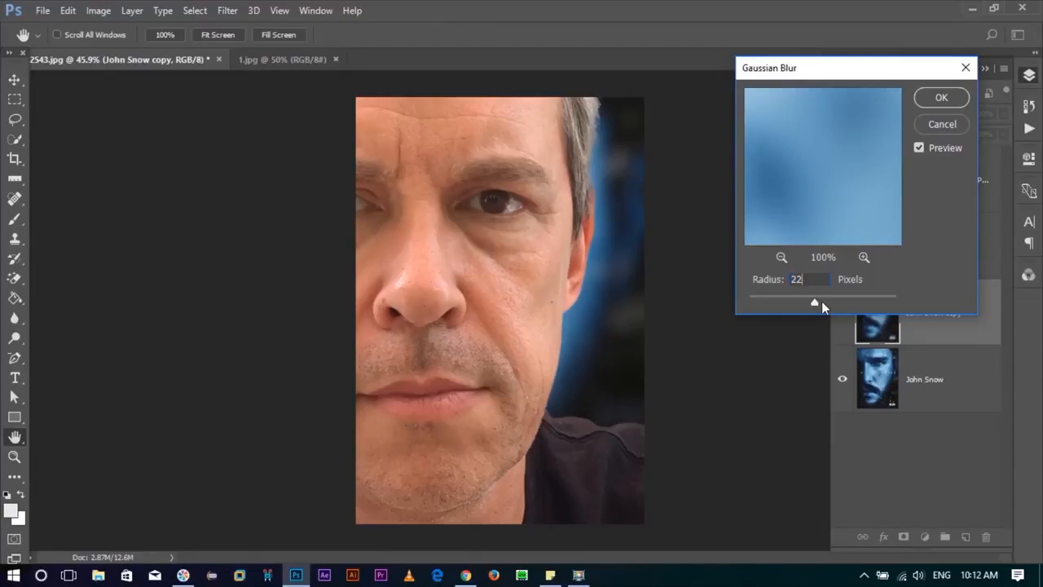
key("Return")
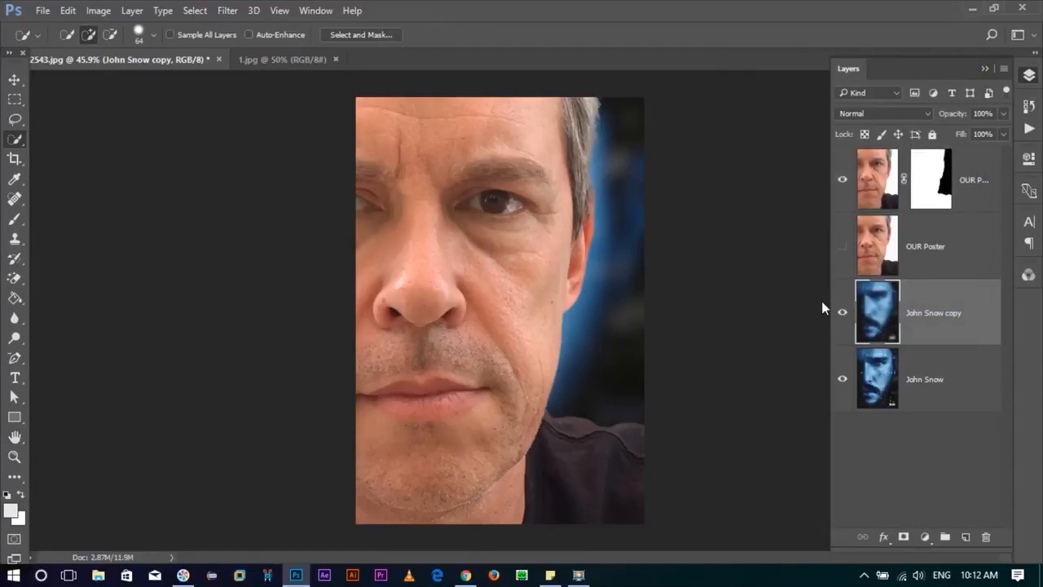
- Apply a Motion Blur to the John Snow copy with an angle of 90° and a distance of 250 pixels
left_click(227, 11)
mouse_move(280, 178)
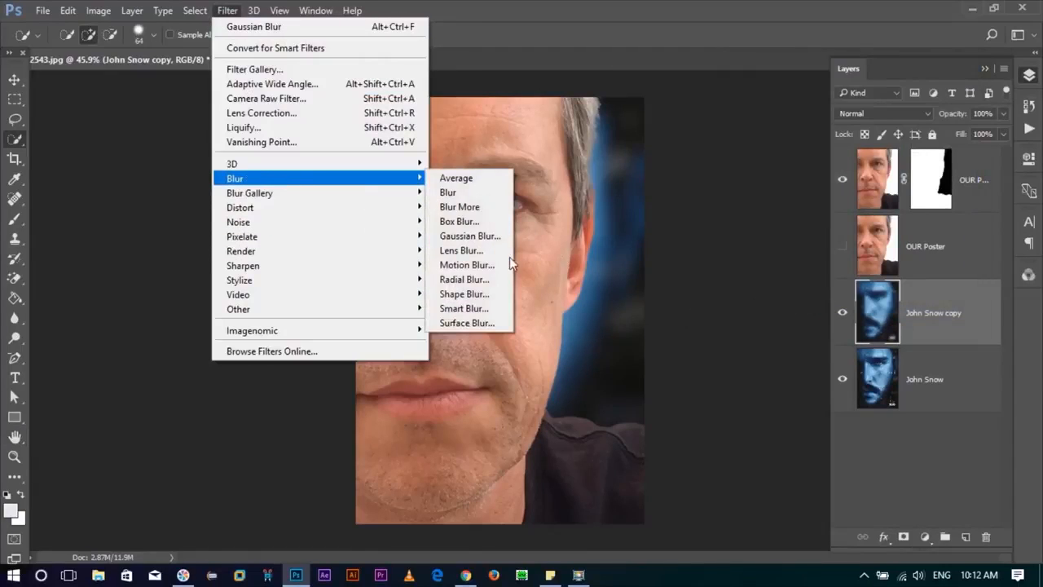
left_click(511, 264)
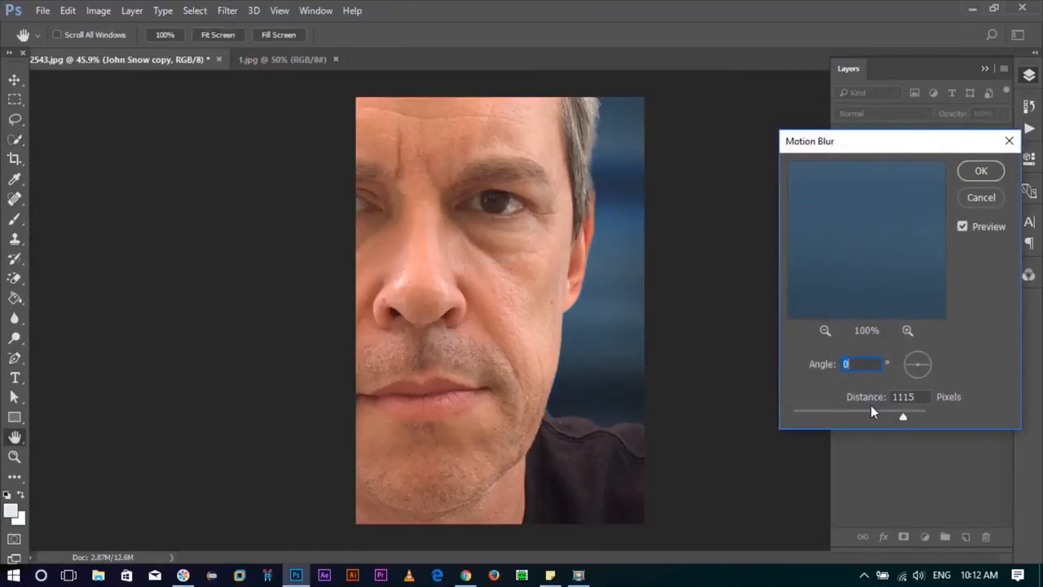
type("90")
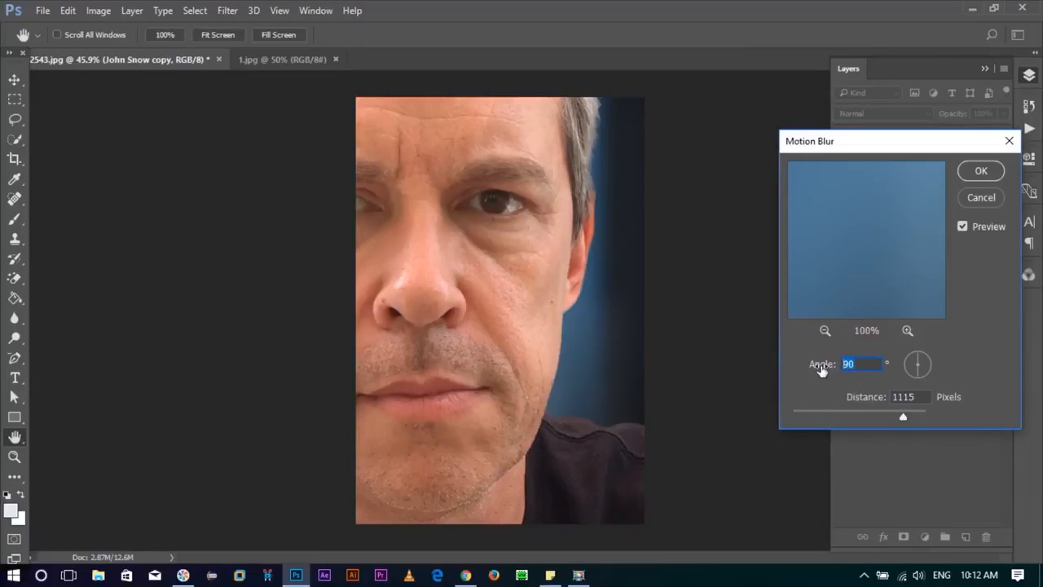
type("76")
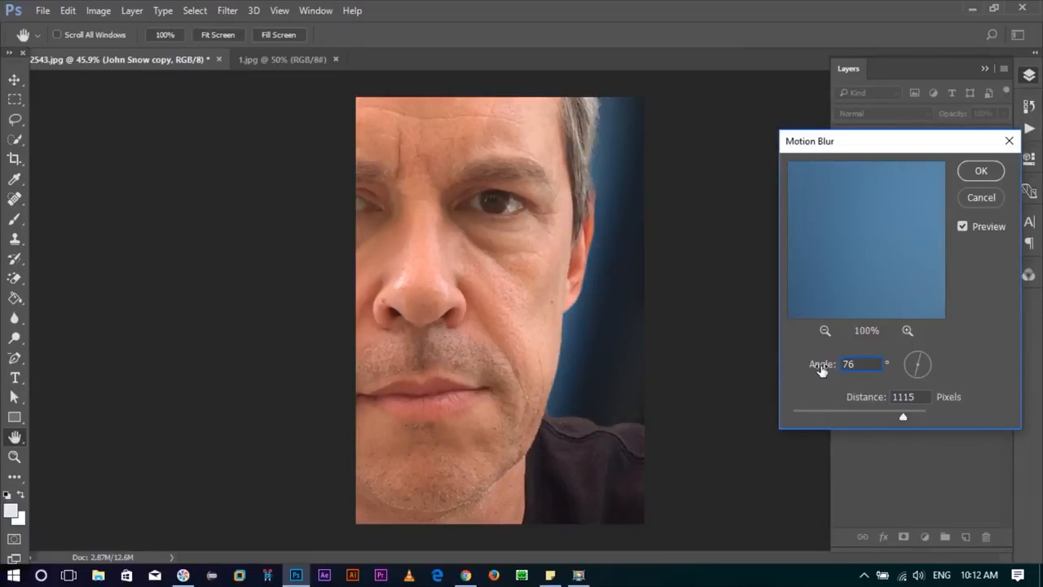
key("BackSpace")
key("BackSpace")
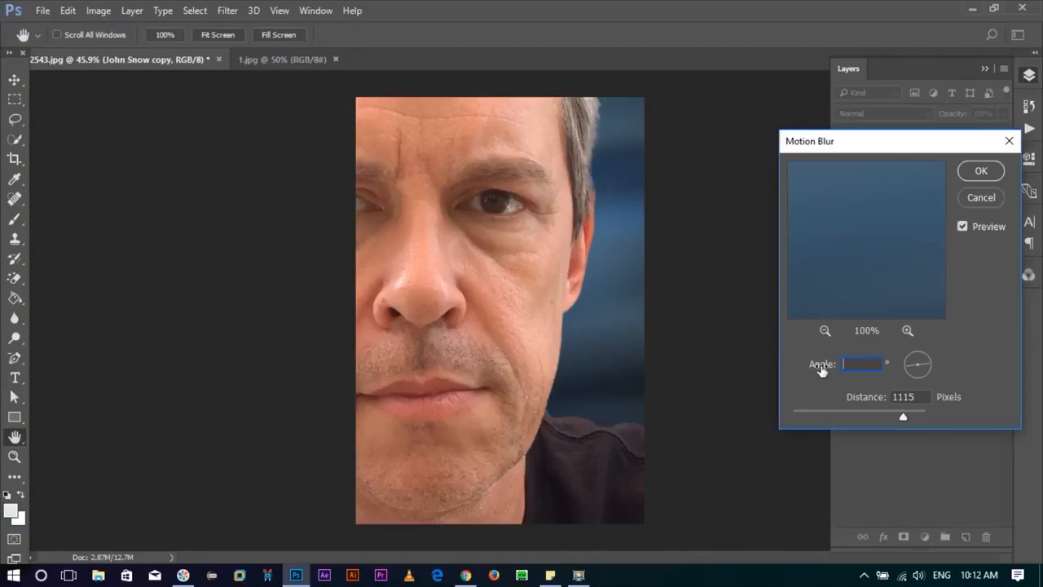
type("80")
key("BackSpace")
key("BackSpace")
type("90")
left_click_drag(866, 417, 882, 416)
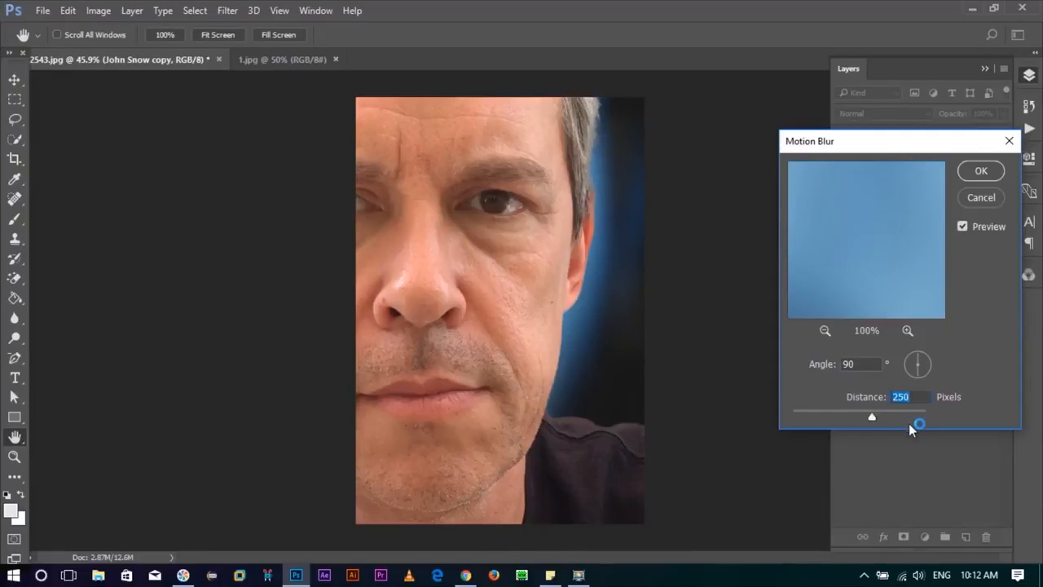
key("Return")
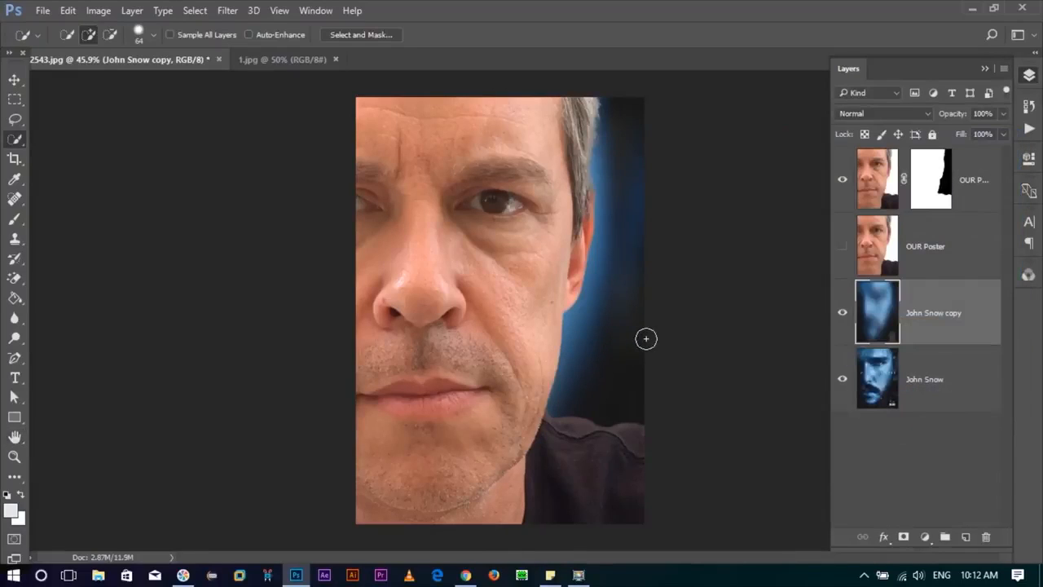
- Select the masked portrait layer's image, compare it shown and hidden, and widen the layer list
mouse_move(879, 308)
left_mouse_down()
mouse_move(881, 236)
mouse_move(887, 307)
left_mouse_up()
left_click(934, 187)
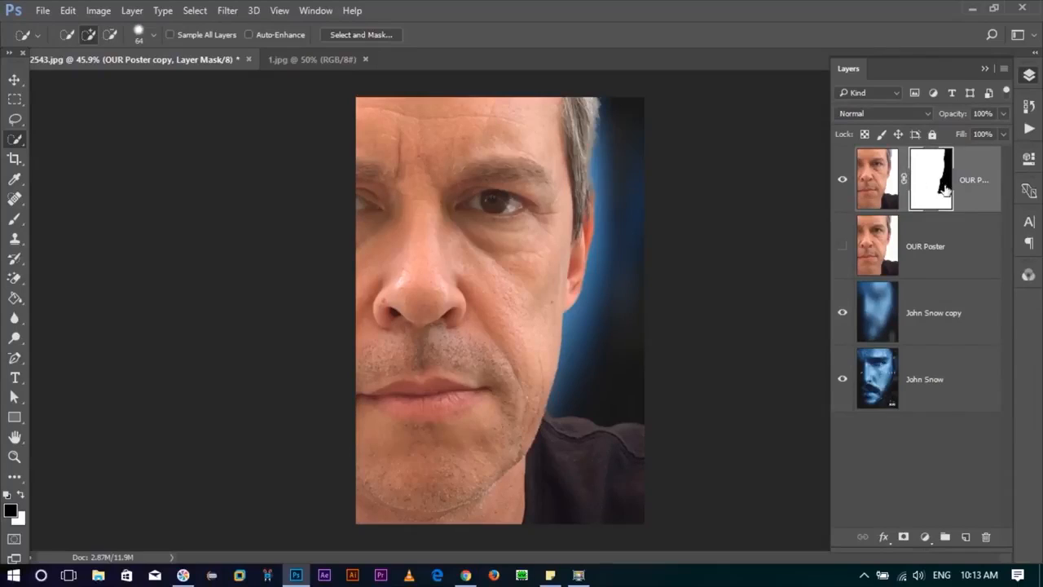
left_click(873, 194)
left_click(842, 179)
left_click(842, 179)
left_click_drag(828, 231, 810, 231)
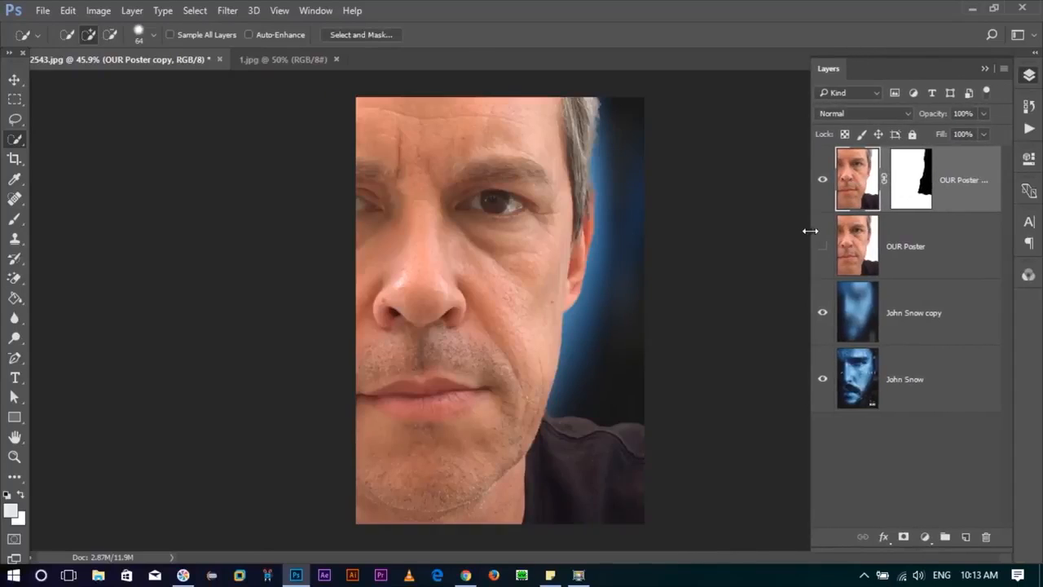
- Paint black on the masked portrait layer's mask along the hair edge with a brush size of 44
left_click(914, 181)
scroll(600, 154, "up", 4)
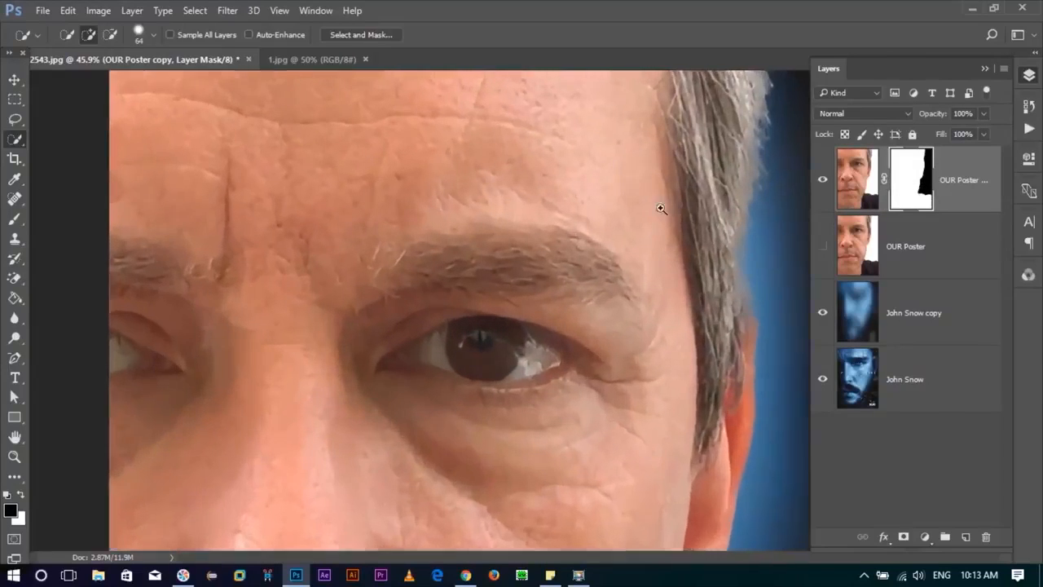
left_click_drag(639, 125, 582, 288)
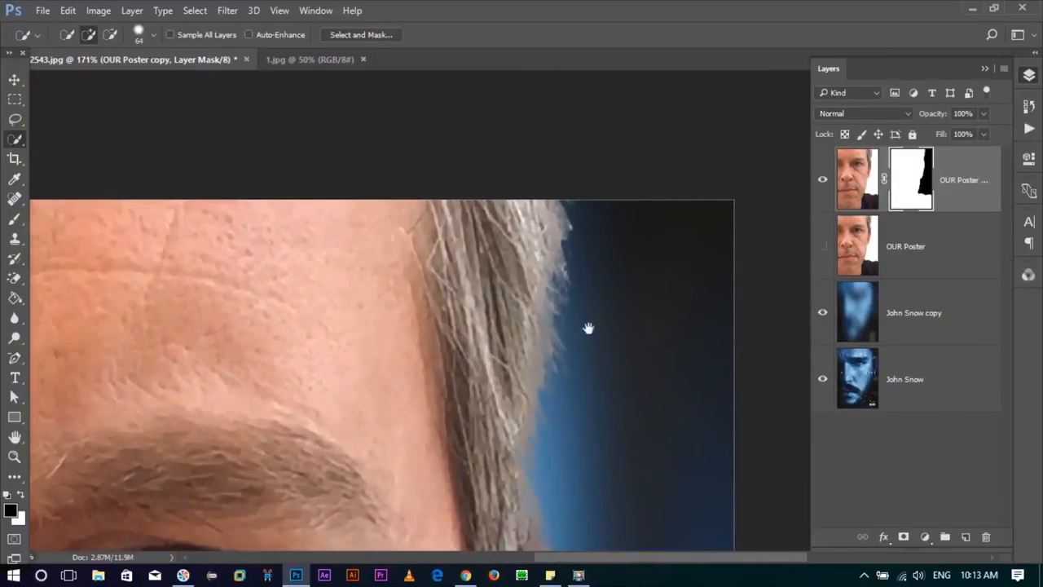
left_click_drag(621, 363, 605, 249)
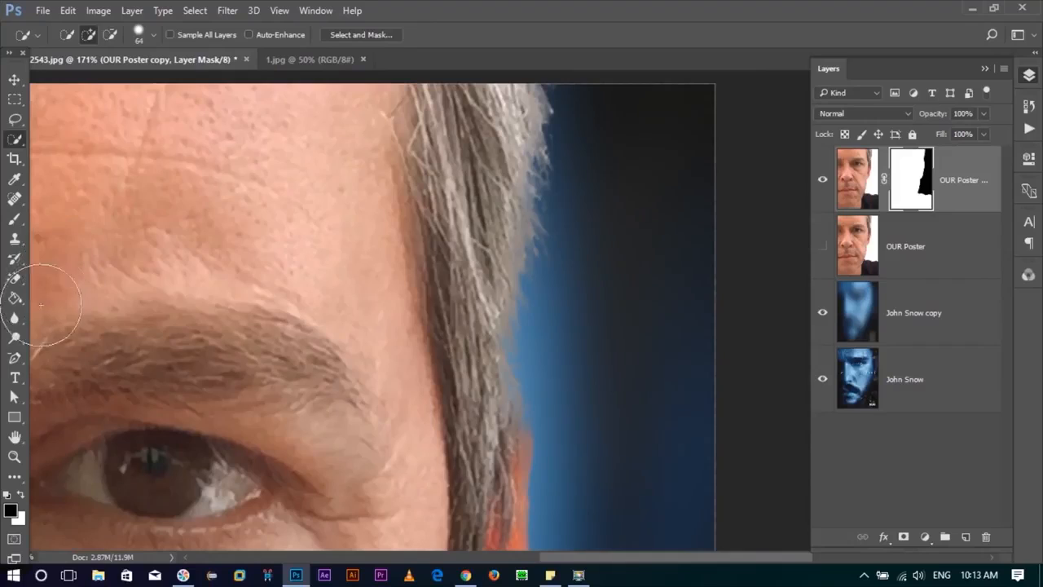
key("b")
mouse_move(613, 206)
left_mouse_down()
mouse_move(517, 217)
mouse_move(547, 227)
mouse_move(618, 132)
left_mouse_up()
mouse_move(624, 214)
left_mouse_down()
mouse_move(616, 228)
mouse_move(631, 218)
mouse_move(652, 233)
left_mouse_up()
mouse_move(609, 271)
left_mouse_down()
mouse_move(615, 288)
mouse_move(593, 108)
mouse_move(590, 431)
mouse_move(587, 104)
mouse_move(590, 366)
mouse_move(592, 168)
mouse_move(687, 306)
mouse_move(560, 284)
mouse_move(697, 281)
mouse_move(617, 256)
mouse_move(623, 75)
mouse_move(629, 147)
mouse_move(607, 24)
mouse_move(625, 382)
mouse_move(623, 78)
left_mouse_up()
left_click_drag(624, 33, 624, 32)
mouse_move(629, 193)
left_mouse_down()
mouse_move(582, 190)
mouse_move(594, 216)
left_mouse_up()
scroll(571, 208, "up", 2)
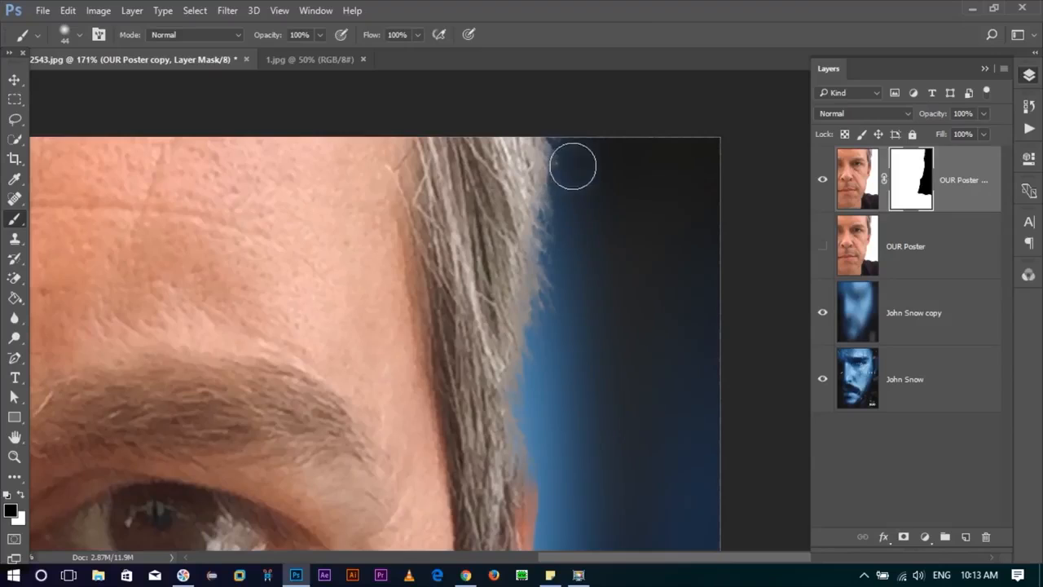
- Reduce the mask brush size to 33 and check the cutout edge down along the ear, jaw and shoulder
scroll(572, 327, "down", 2)
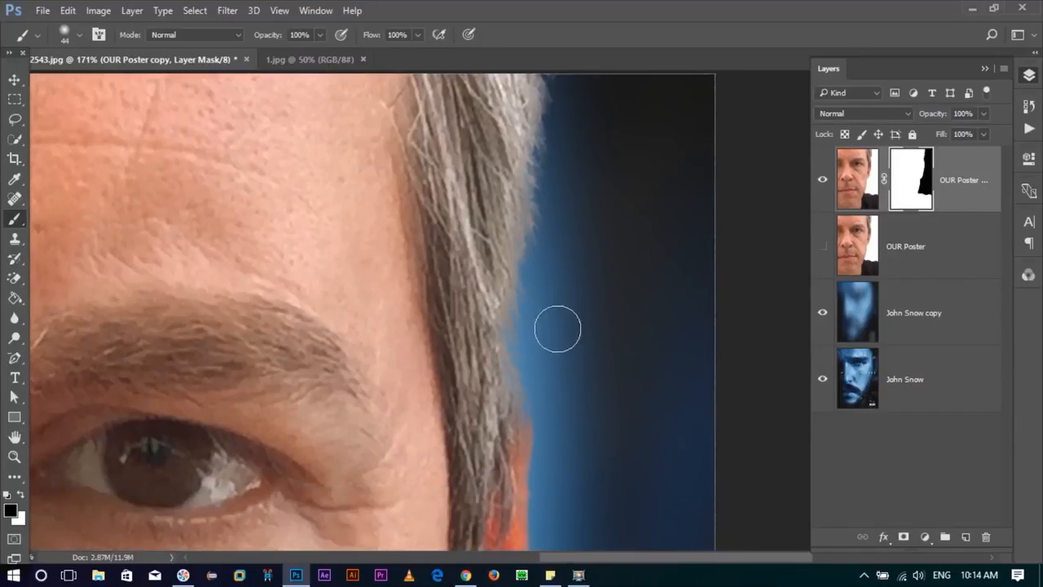
scroll(559, 354, "down", 4)
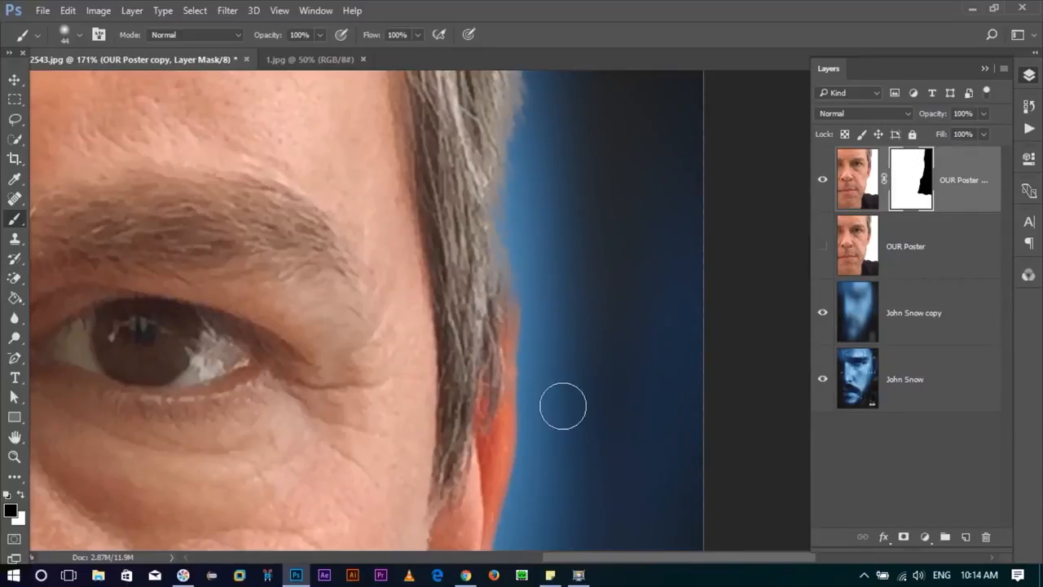
left_click_drag(569, 295, 554, 358)
scroll(539, 294, "down", 3)
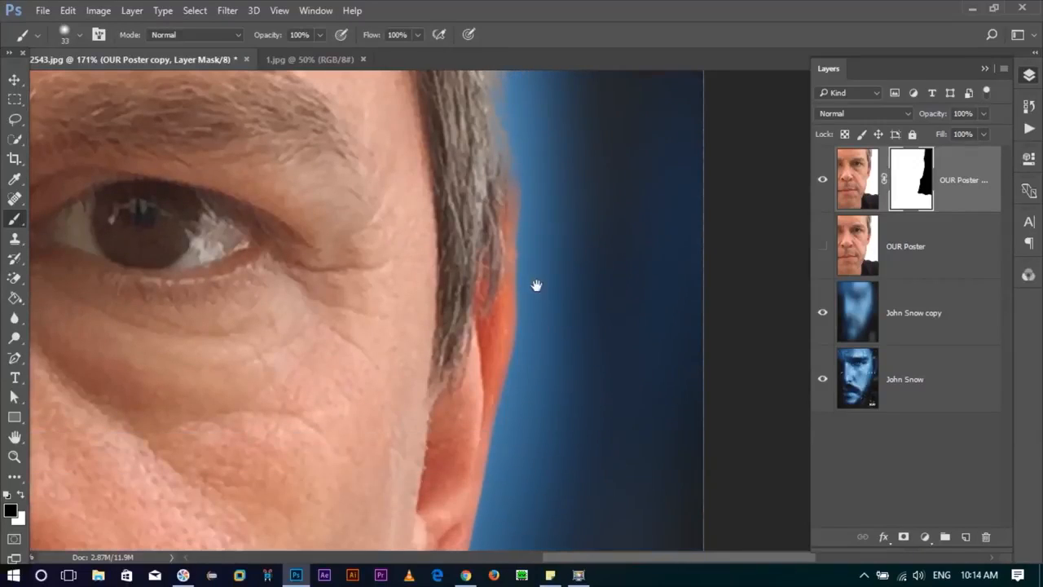
scroll(554, 244, "down", 2)
scroll(560, 226, "down", 8)
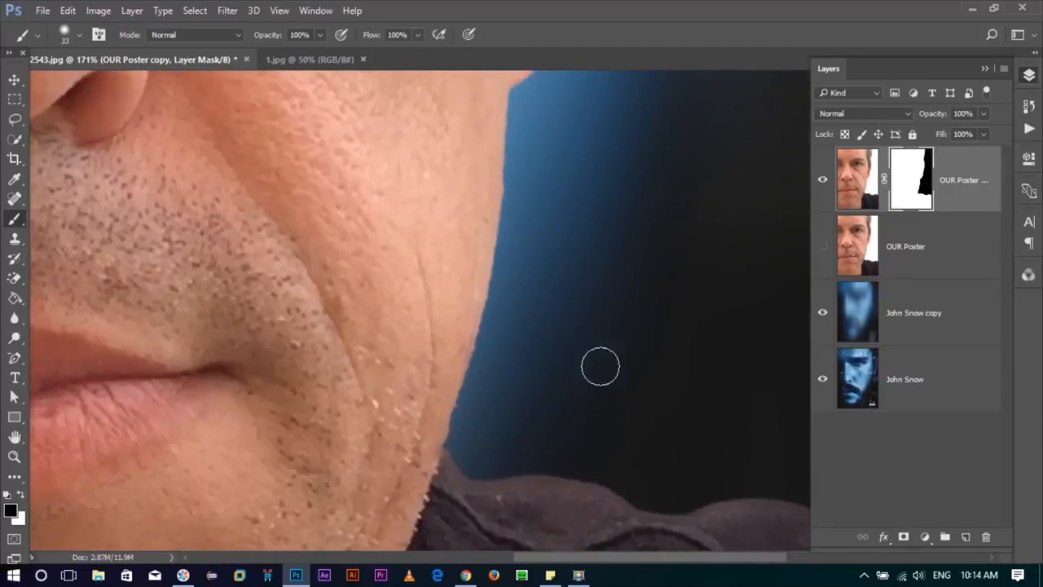
scroll(565, 307, "down", 6)
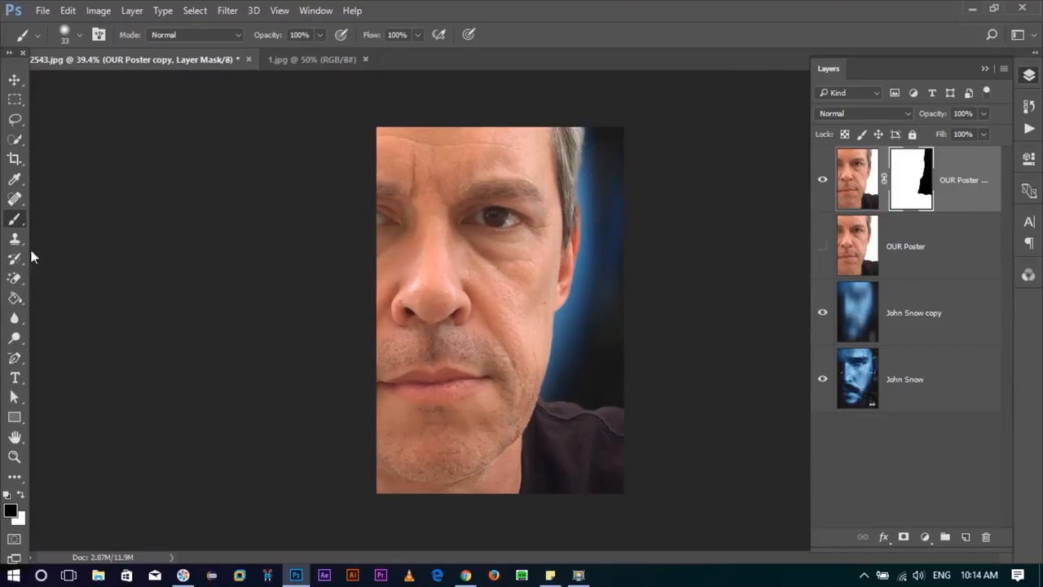
- Set up the Burn tool on the masked portrait layer's image with the Shadows range and 10% exposure
left_click(14, 79)
left_click(855, 185)
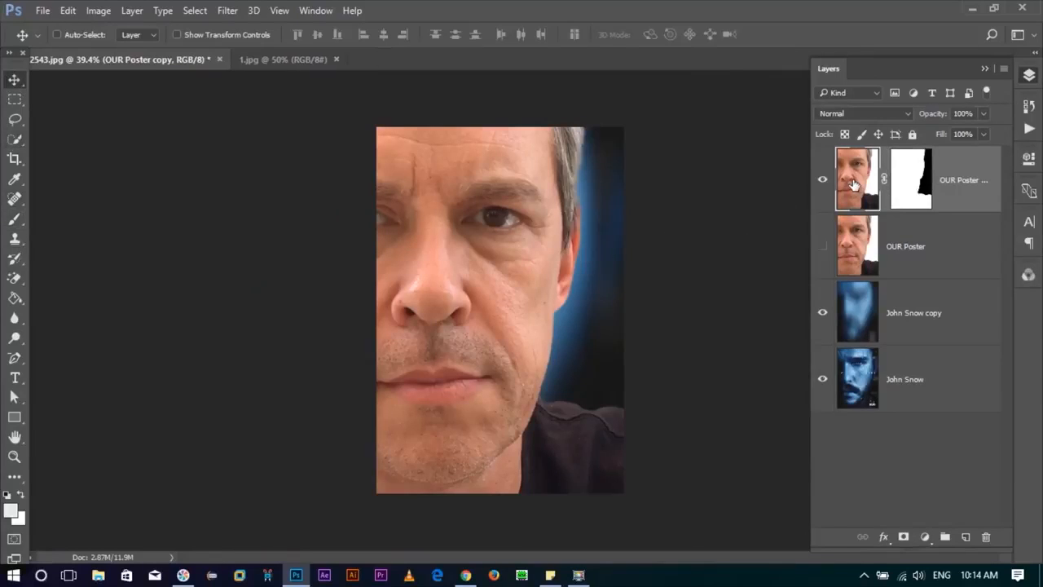
key("ctrl+plus")
key("ctrl+plus")
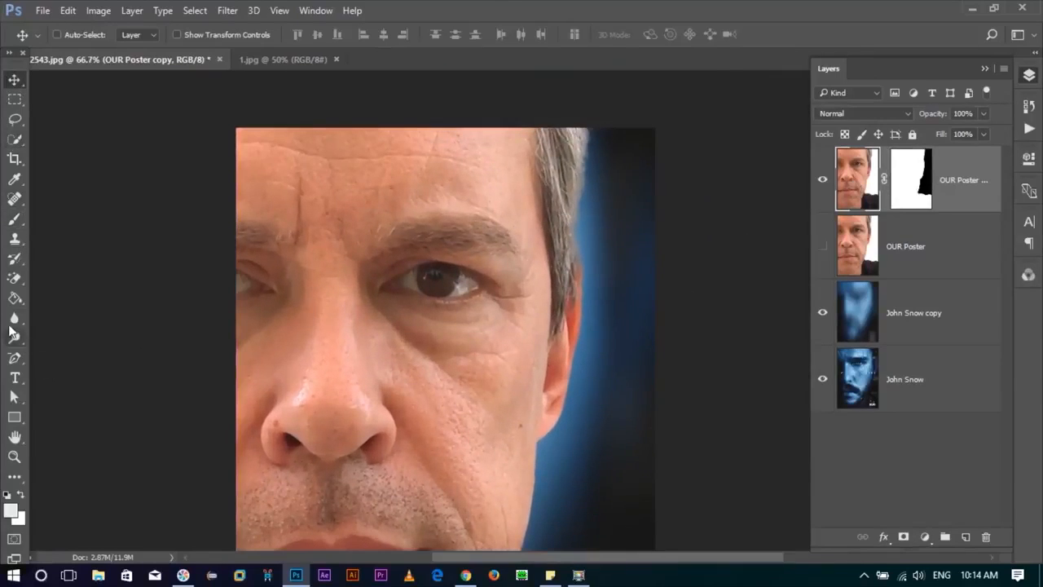
left_click(12, 320)
left_click(13, 339)
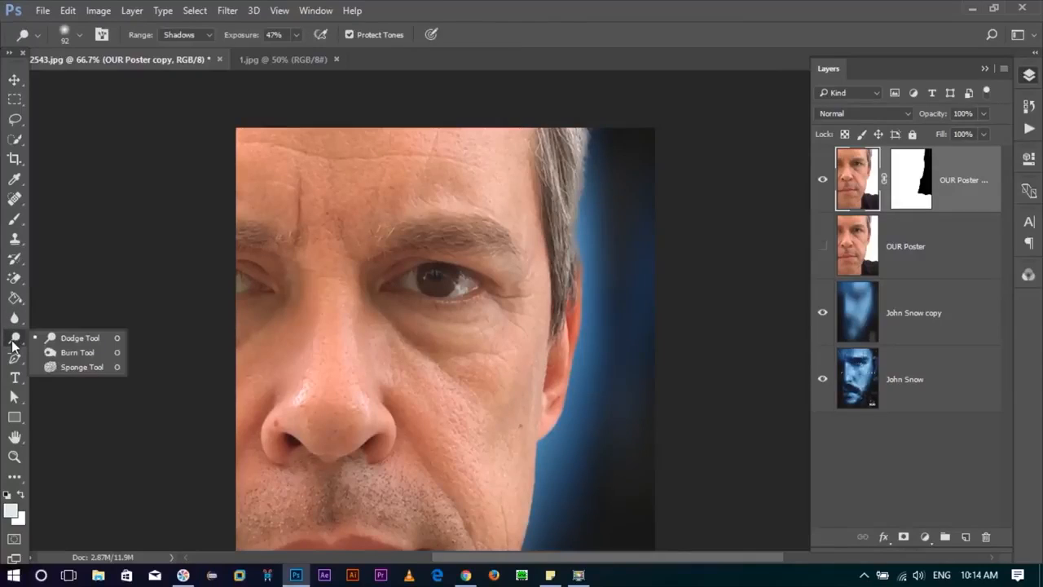
left_click(85, 354)
scroll(586, 157, "up", 5)
left_click_drag(622, 193, 554, 193)
left_click_drag(246, 38, 250, 38)
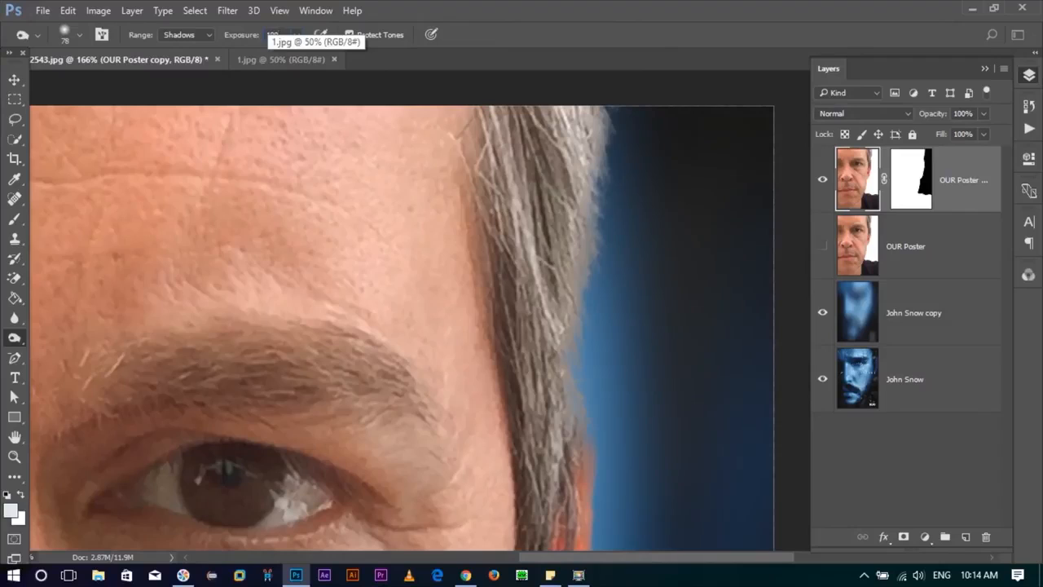
key("Return")
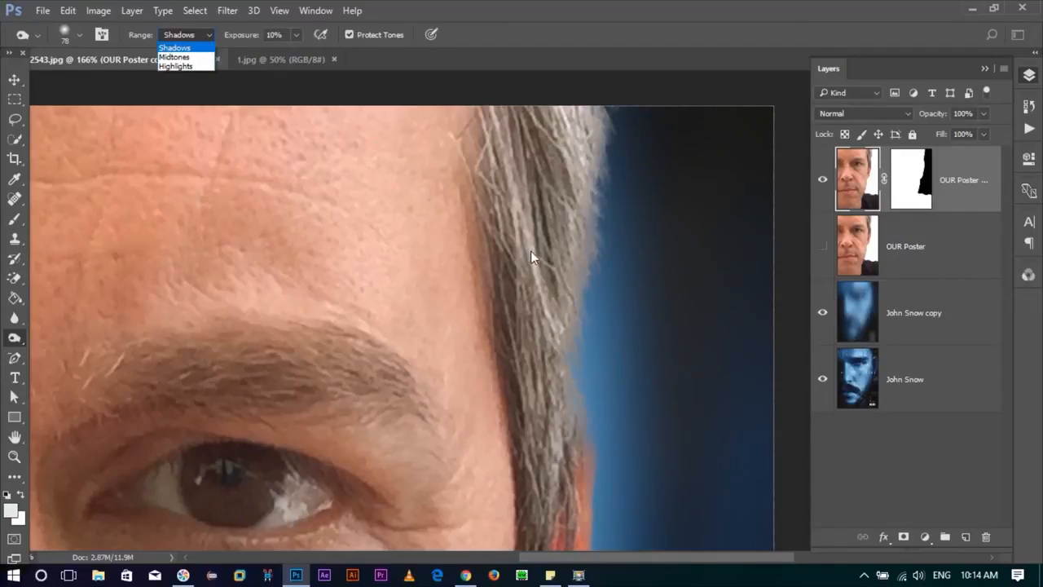
left_click(180, 50)
- Reduce the Burn brush size to 49 and go over the portrait's edge from the hair down to the shoulder
left_click_drag(632, 261, 613, 259, "alt")
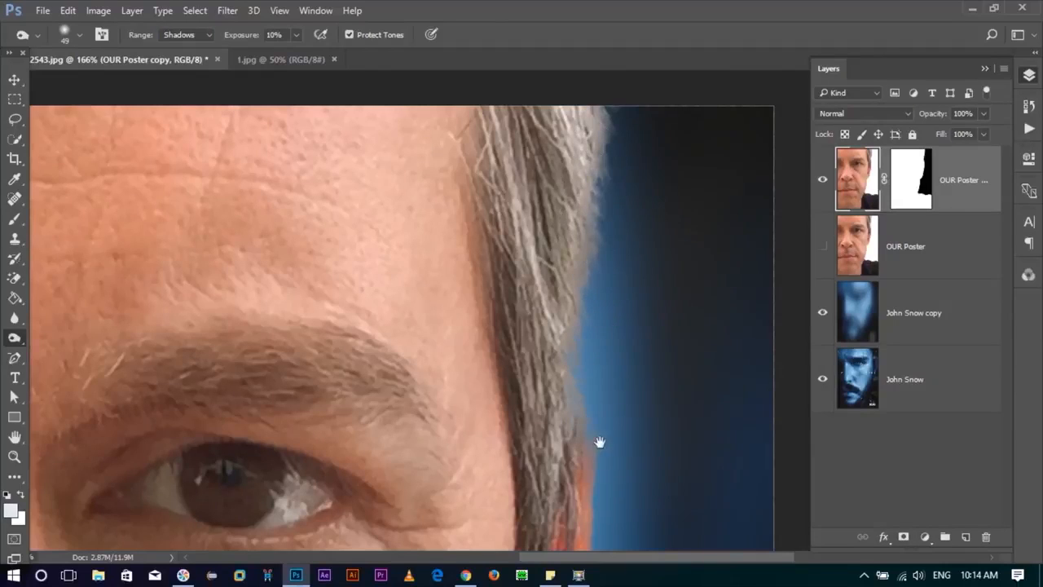
left_click_drag(599, 442, 554, 282)
left_click_drag(562, 369, 576, 156)
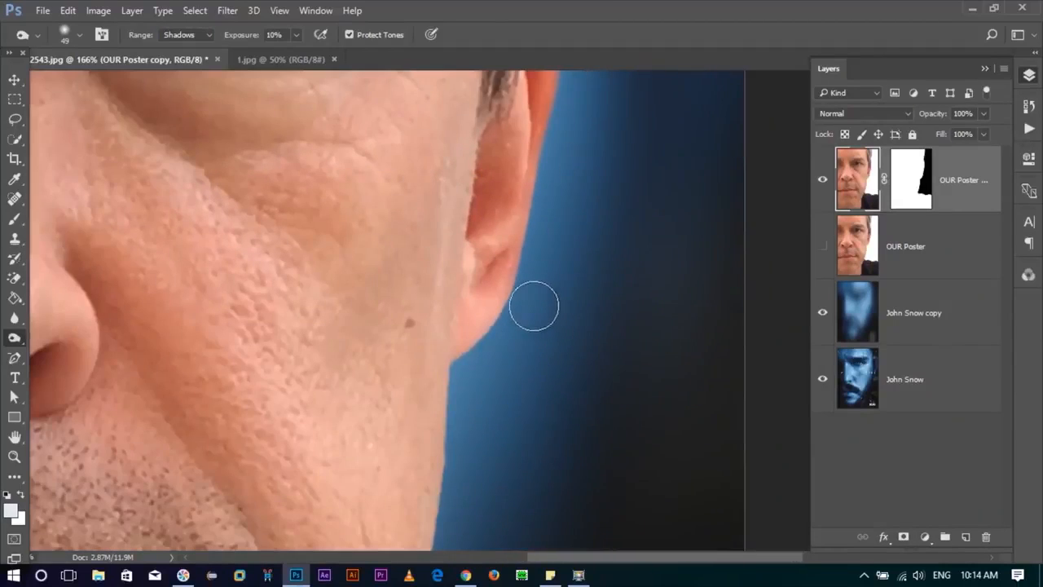
left_click_drag(538, 457, 536, 229)
left_click_drag(489, 405, 511, 234)
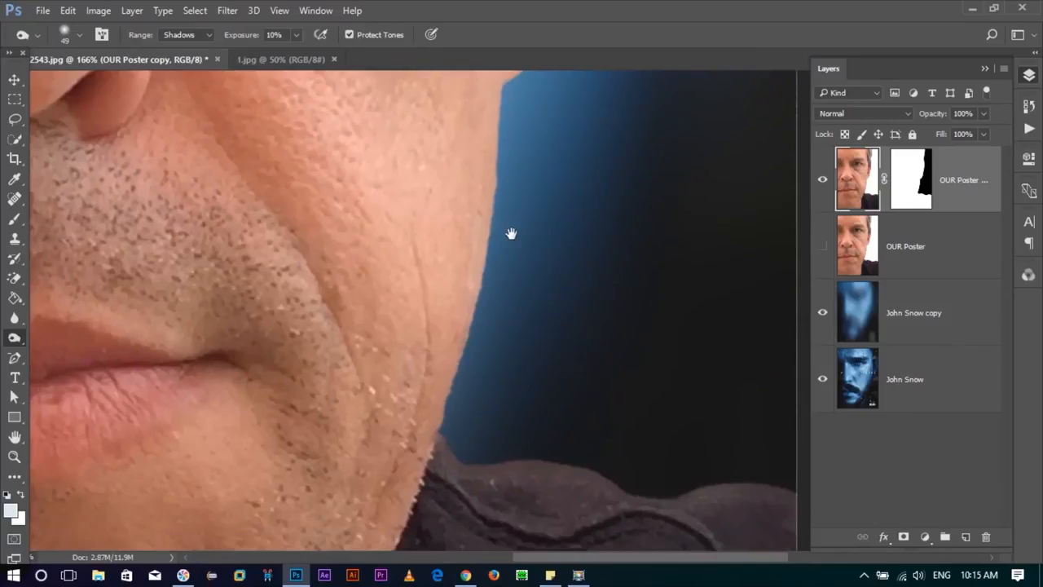
left_click_drag(582, 320, 511, 282)
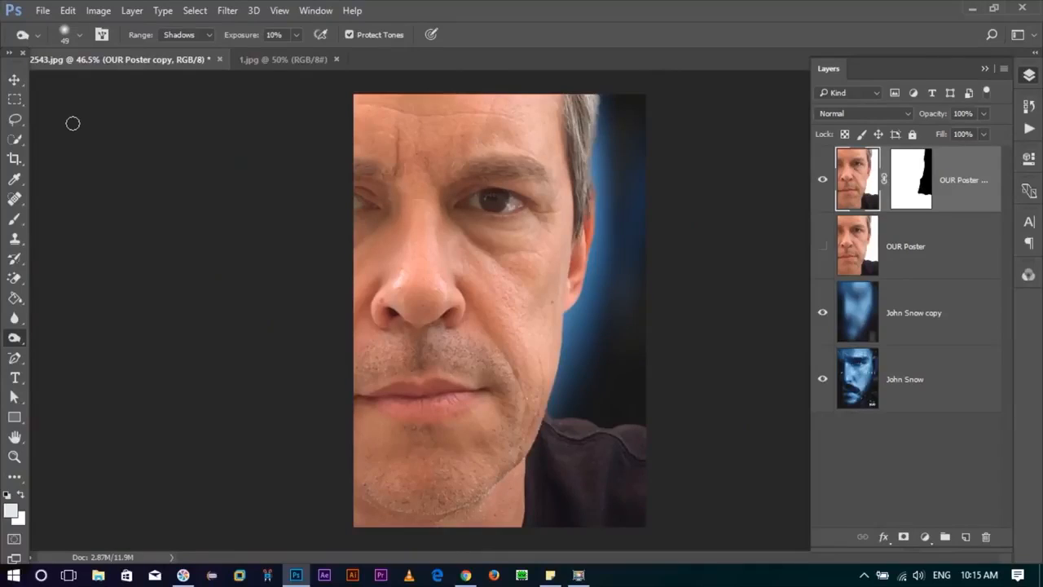
- Hide the masked portrait and the blurred John Snow copy to view the original poster, and show both layers again
left_click(14, 79)
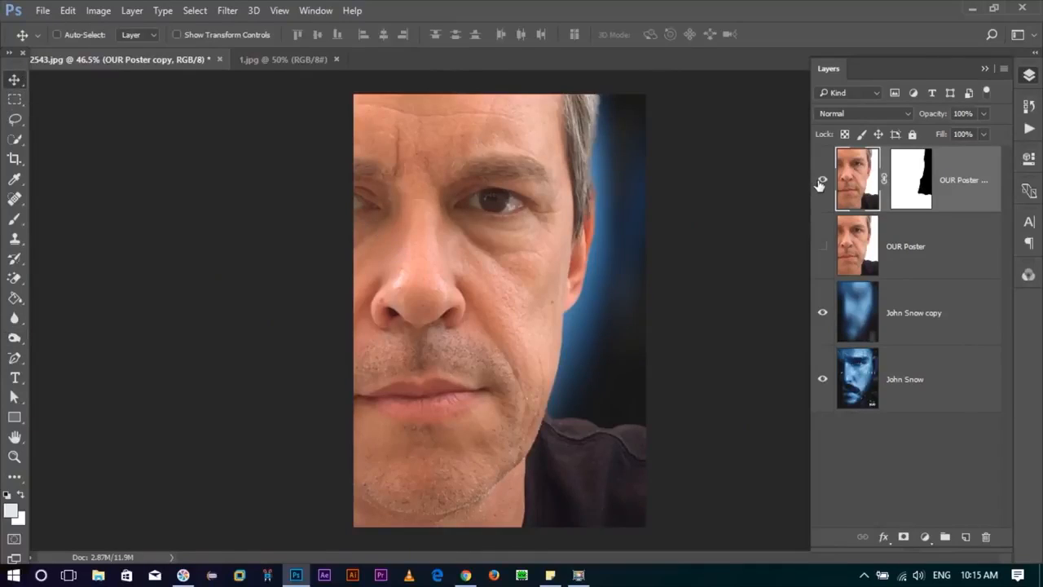
left_click(821, 180)
left_click(822, 313)
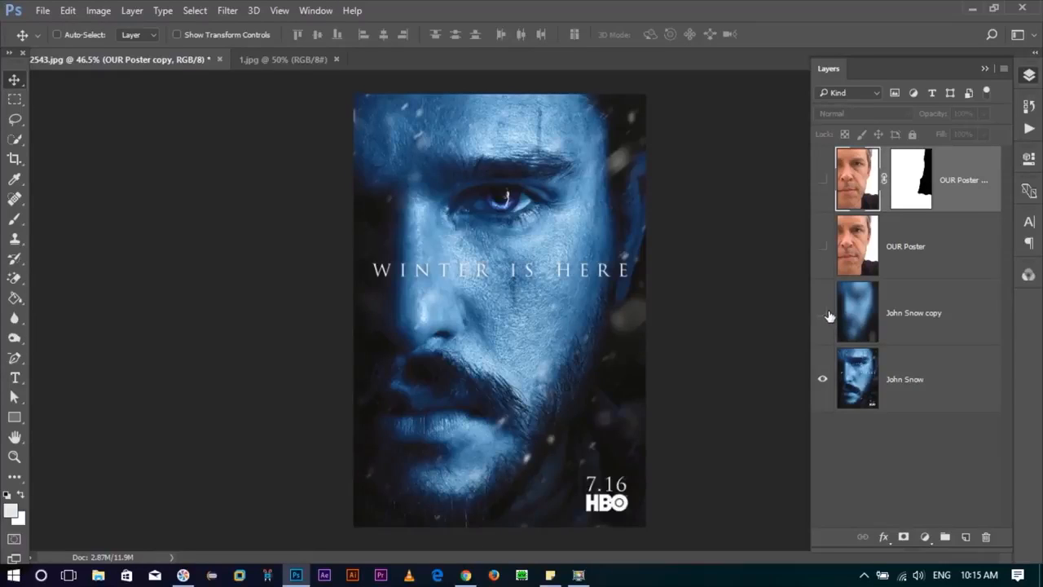
left_click(824, 314)
left_click(822, 180)
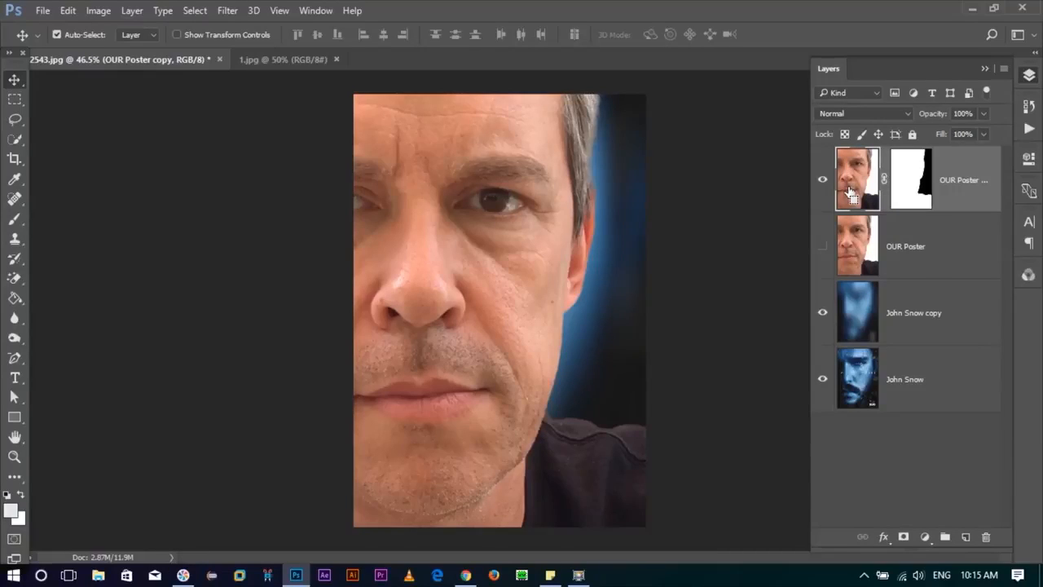
- Duplicate the masked portrait layer, hide the lower copy and select the image thumbnail of the upper one
key("ctrl+j")
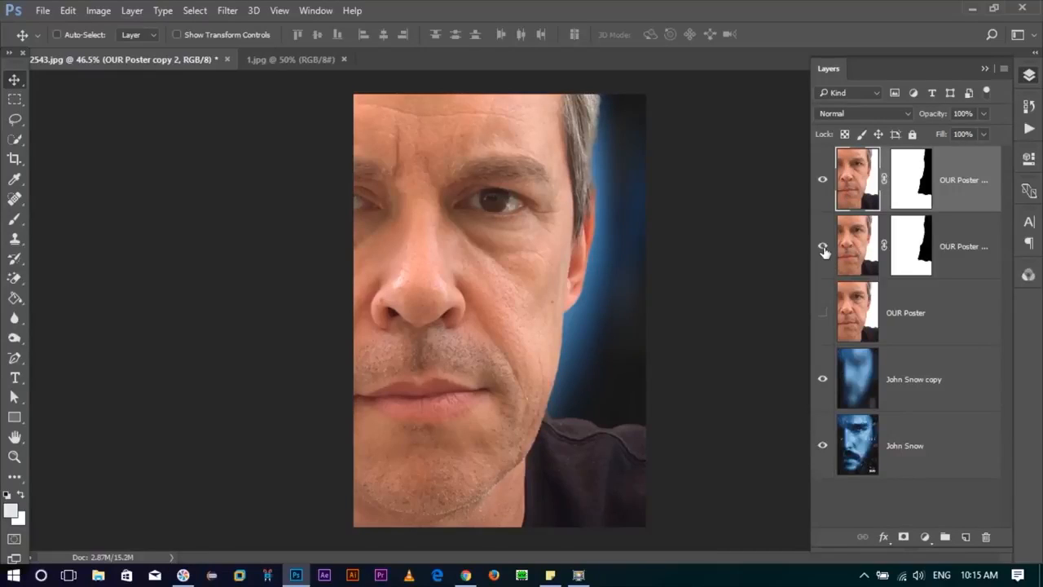
left_click(823, 248)
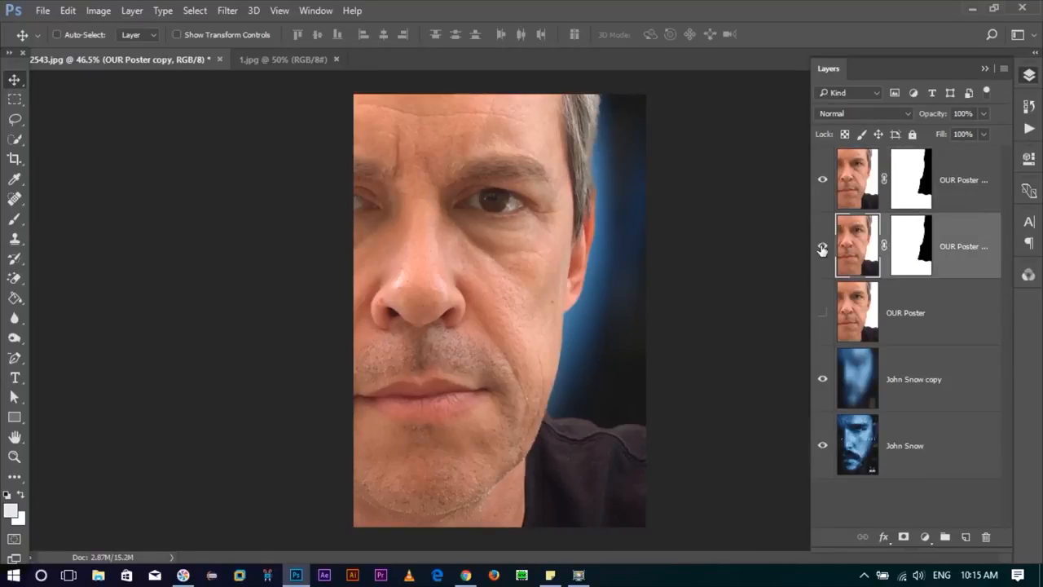
left_click(856, 181)
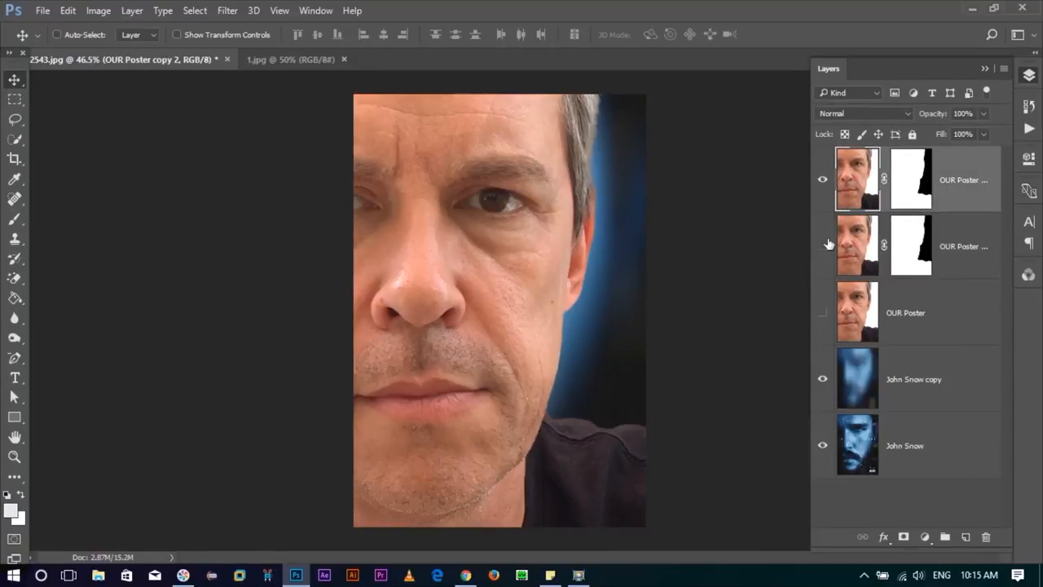
left_click(851, 251)
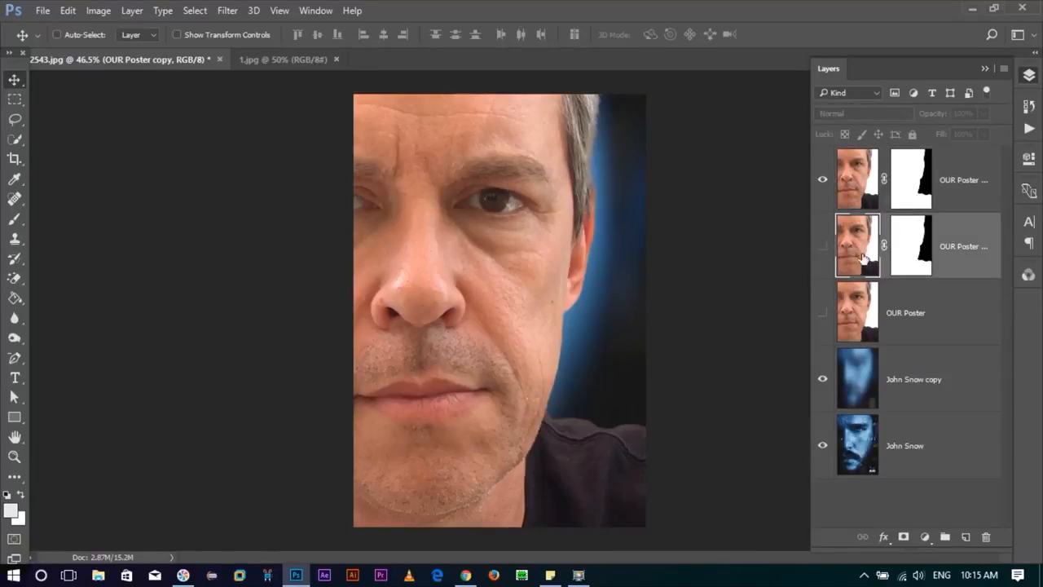
left_click(858, 175)
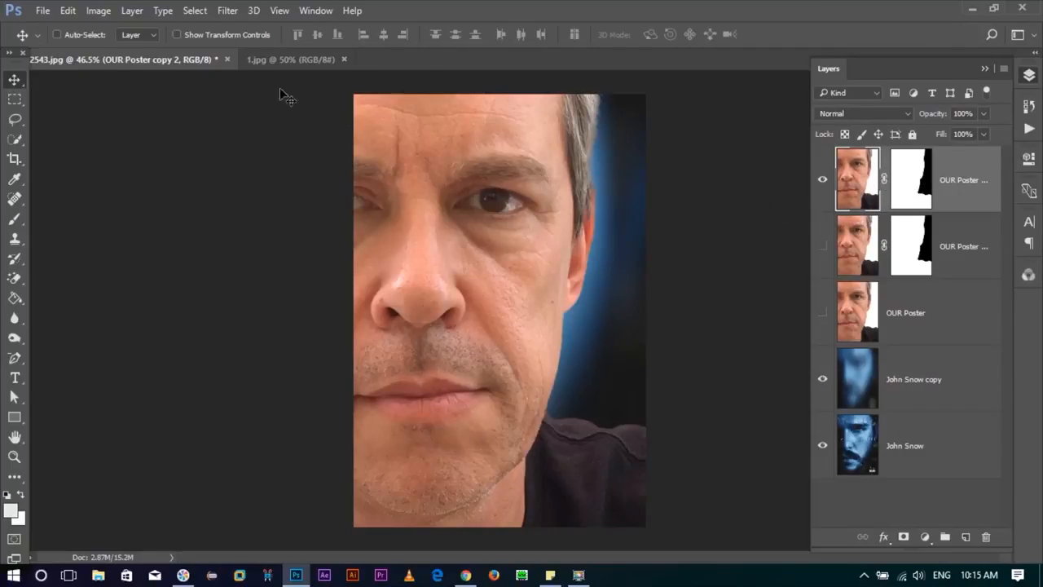
- Open the Camera Raw filter on the upper portrait copy and work with it in full-screen view
left_click(226, 12)
left_click(267, 97)
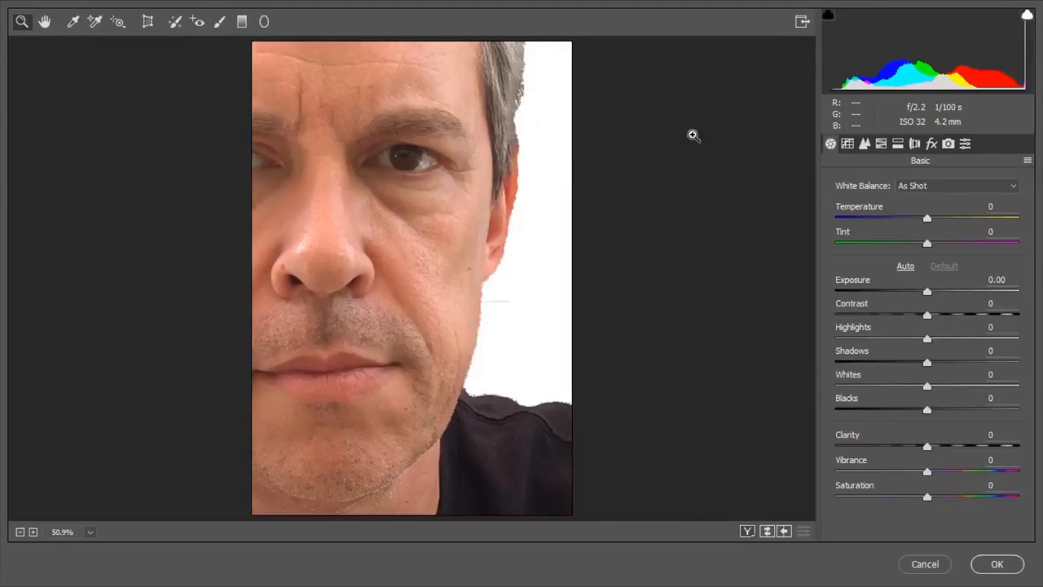
left_click(802, 21)
left_click_drag(576, 17, 536, 7)
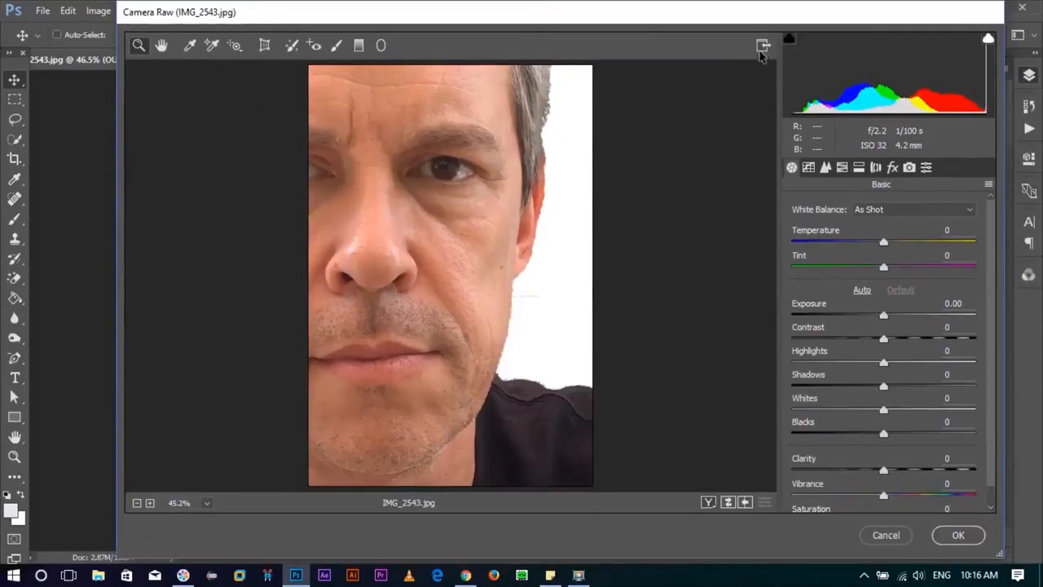
left_click(763, 34)
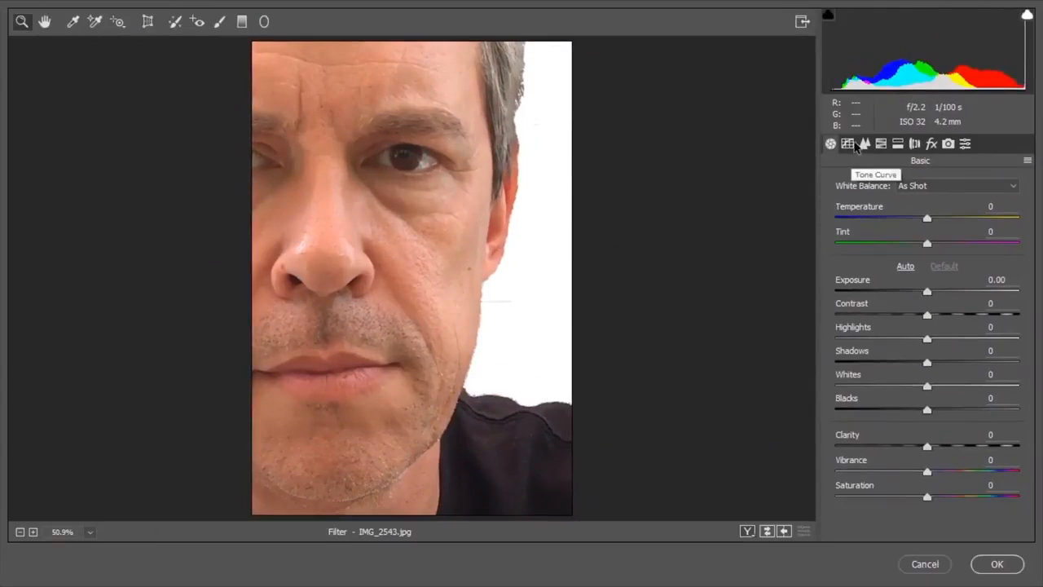
- Set Exposure to +0.20, Contrast -5, Highlights -28, Shadows -15, Whites +12, Blacks -12, Vibrance -100 and Saturation -86 on the portrait
left_click(919, 292)
mouse_move(920, 290)
left_mouse_down()
mouse_move(943, 301)
mouse_move(933, 290)
left_mouse_up()
double_click(944, 293)
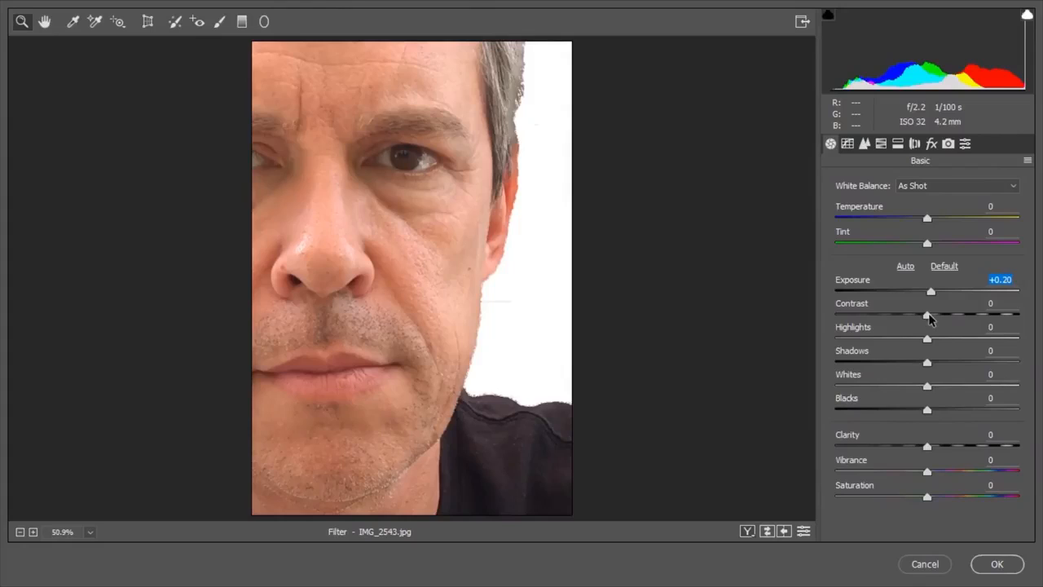
left_click_drag(930, 319, 914, 410)
left_click_drag(930, 478, 818, 470)
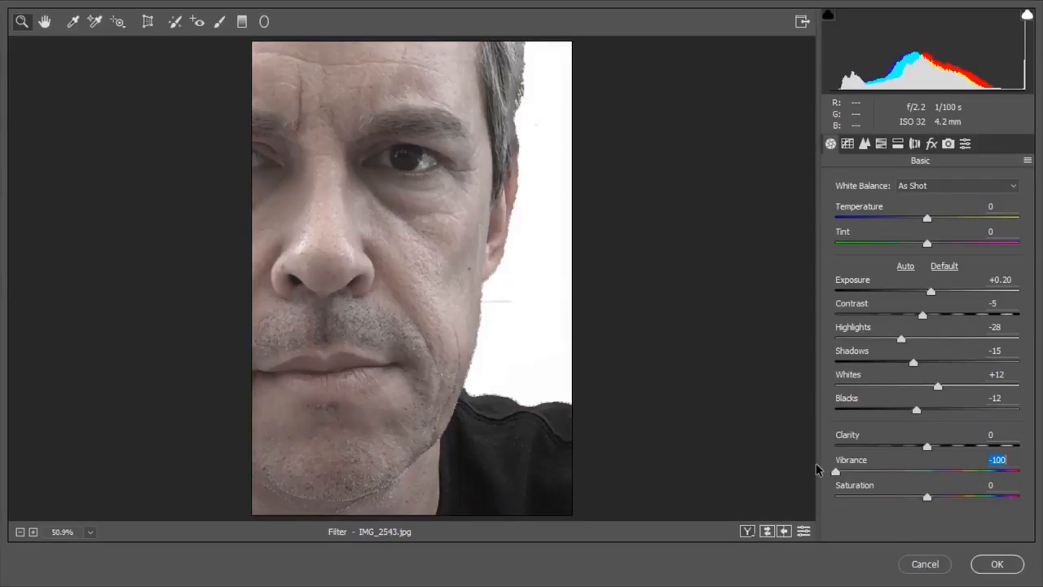
left_click_drag(917, 497, 848, 497)
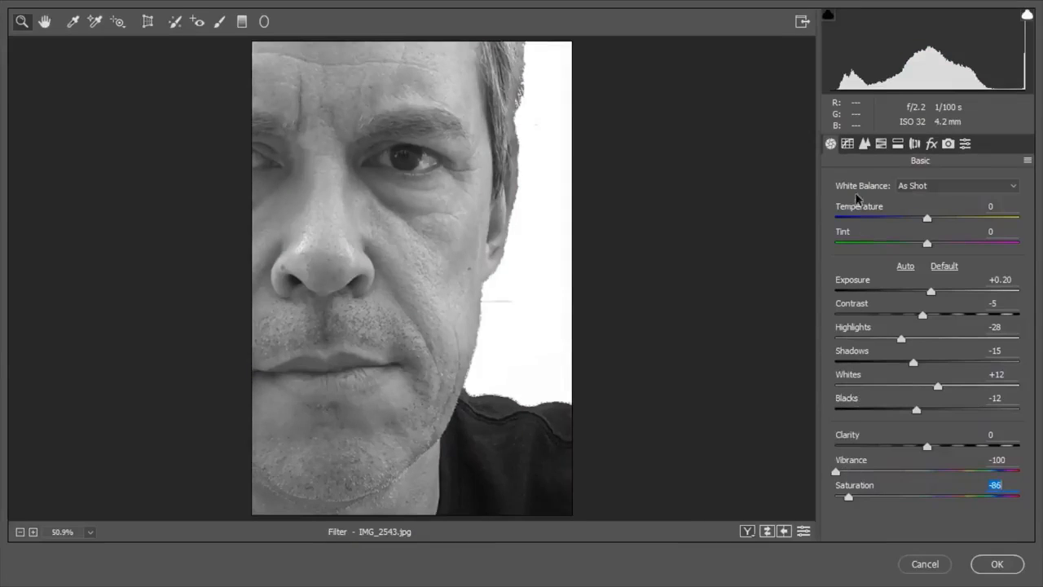
- Reset the trial Temperature shift and set the parametric tone curve to Highlights +3 and Lights +2
left_click_drag(928, 220, 964, 220)
double_click(964, 218)
left_click(848, 144)
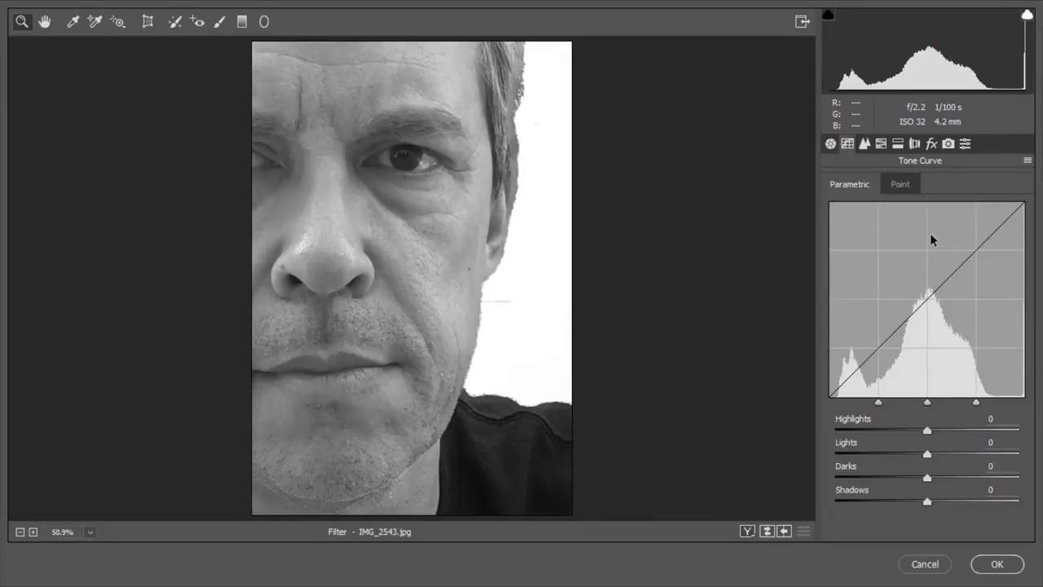
left_click_drag(926, 435, 931, 458)
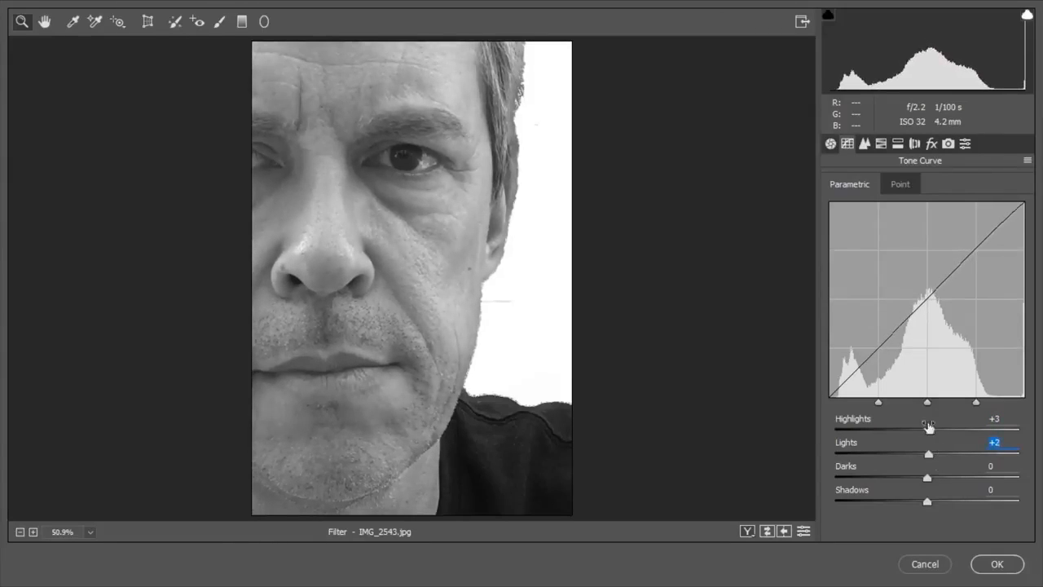
- Sharpen the portrait with Amount 109, Radius 1.3, Detail 0 and Masking 55, previewing the edge mask
left_click(864, 144)
left_click_drag(837, 207, 969, 208)
left_click_drag(878, 237, 835, 256)
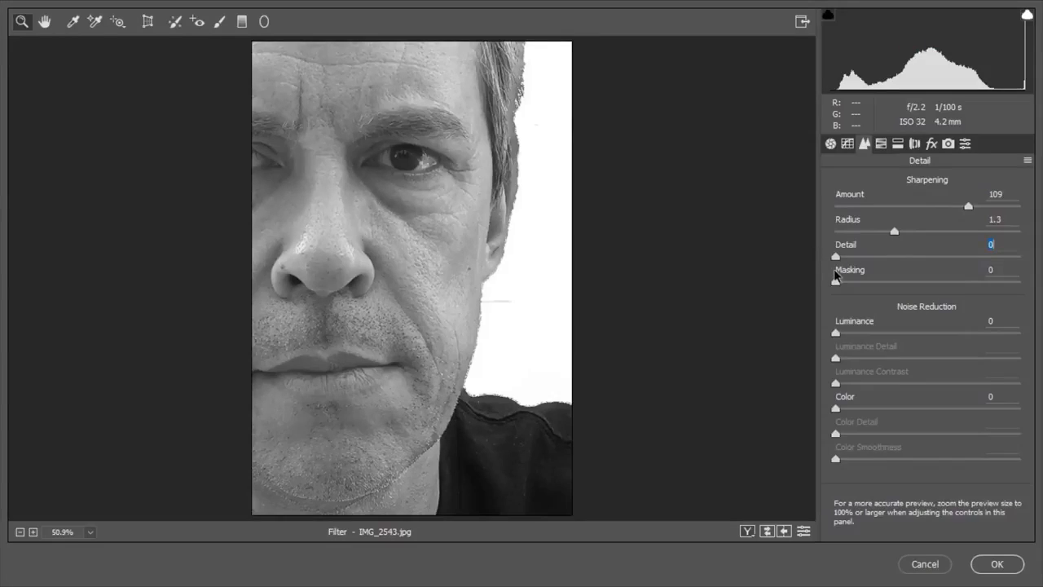
key("alt")
left_click_drag(837, 285, 891, 283)
left_click_drag(894, 282, 940, 300)
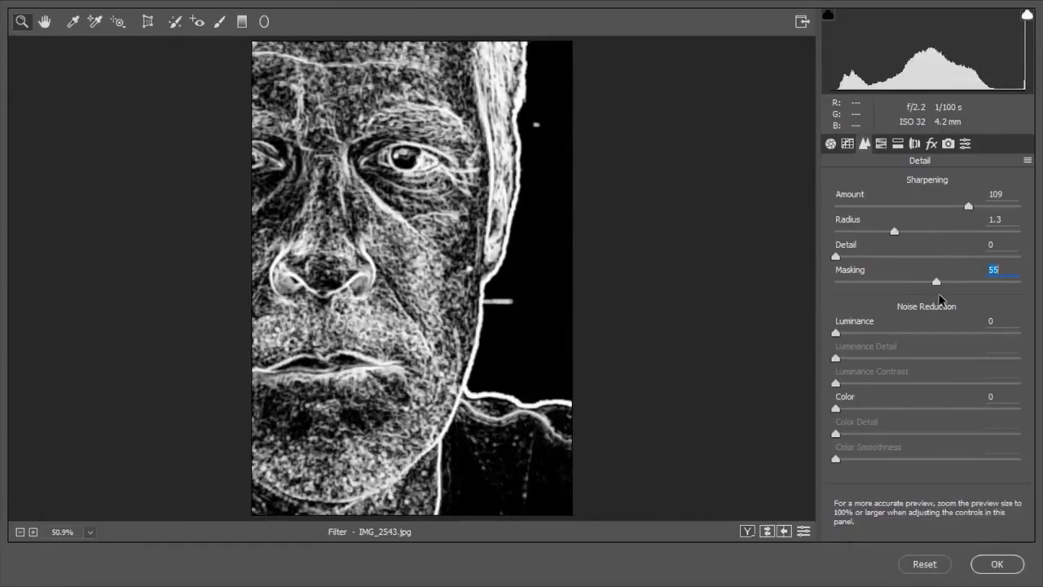
key("alt")
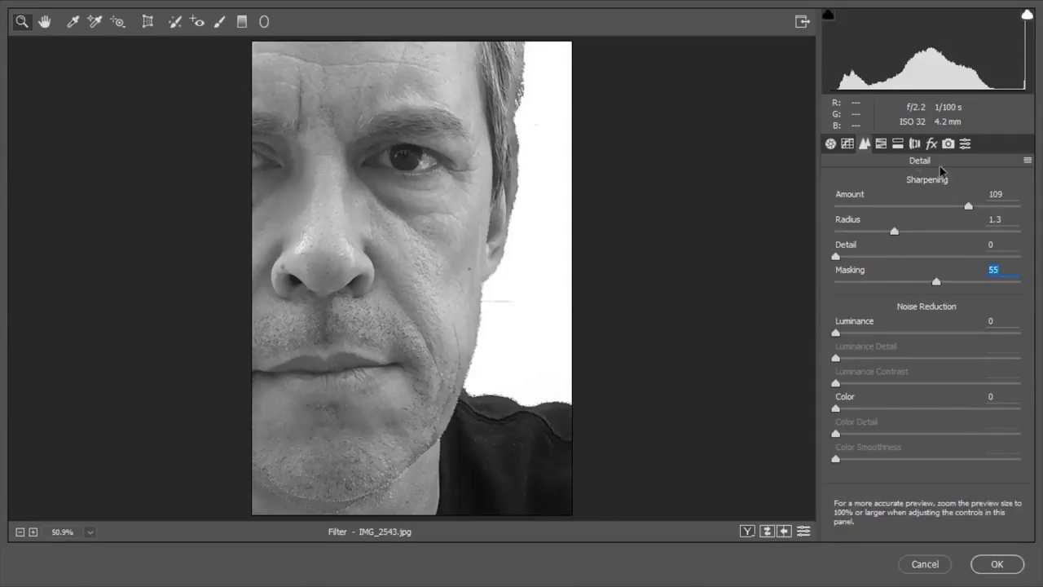
- Split-tone the portrait with Shadows hue 225 and saturation 88, Highlights hue 222 and saturation 14, and apply the filter
left_click(898, 145)
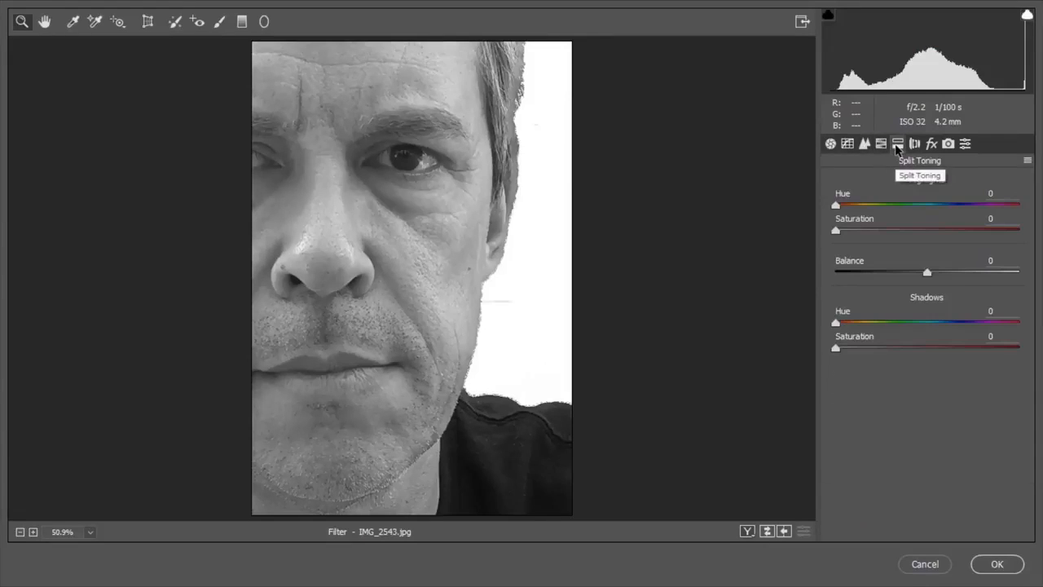
left_click_drag(855, 351, 955, 352)
left_click_drag(836, 323, 984, 359)
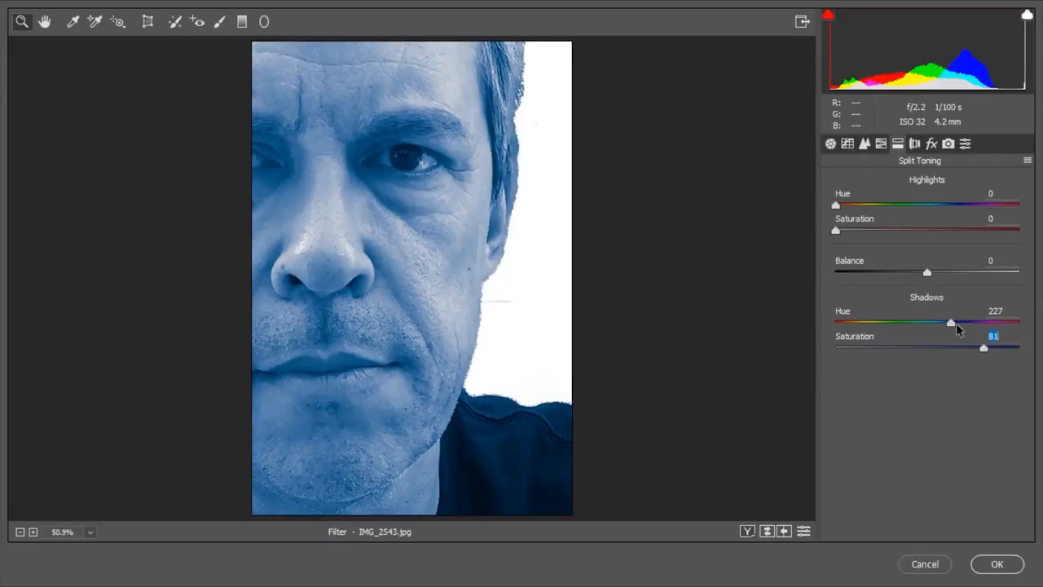
left_click_drag(949, 323, 993, 349)
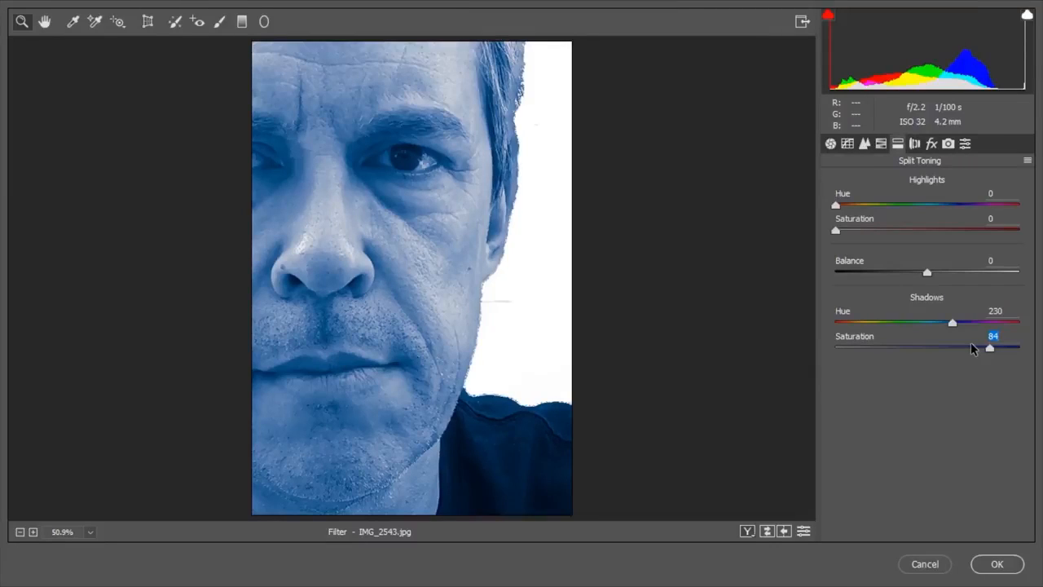
left_click_drag(995, 349, 951, 325)
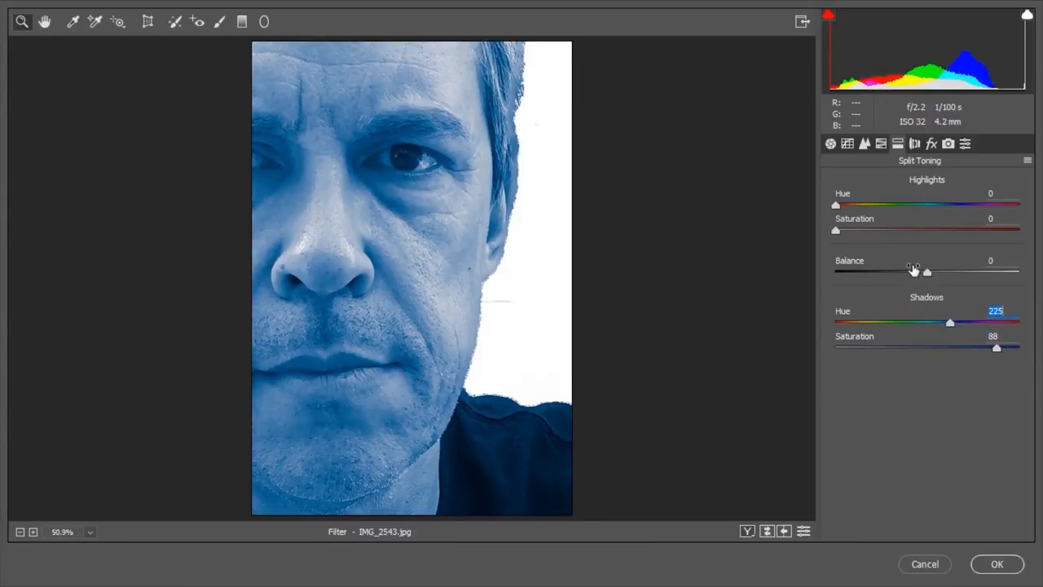
left_click_drag(845, 230, 949, 207)
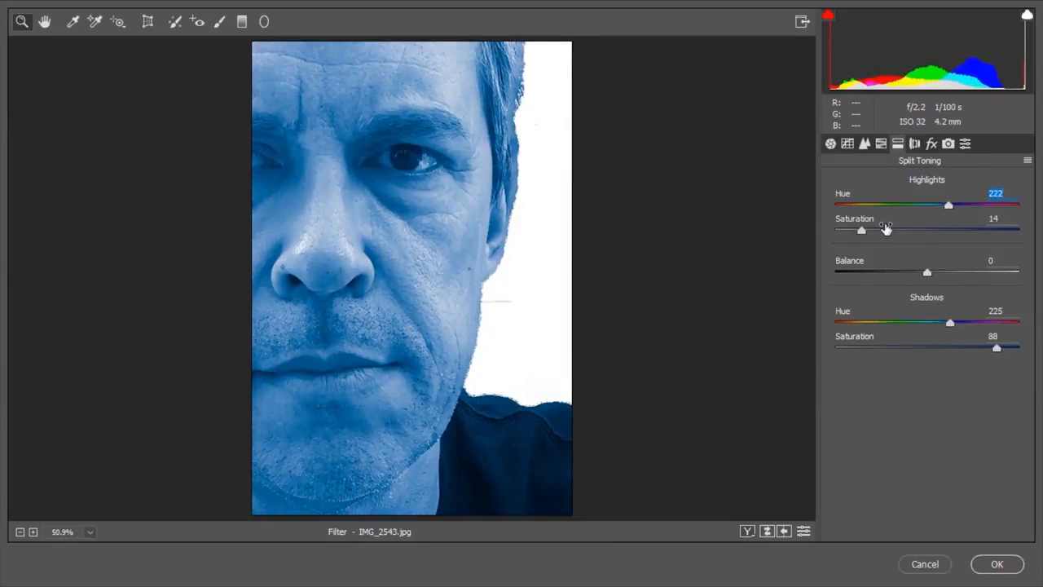
left_click(996, 564)
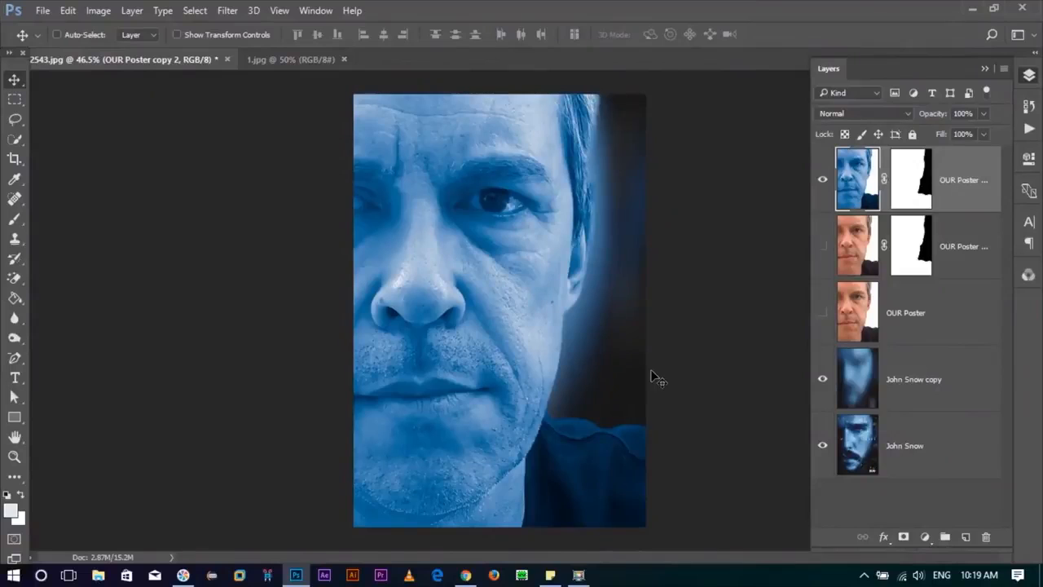
- Hide the blurred John Snow copy and compare the blue-toned portrait with the original poster, looking closely at the eyes
left_click(824, 180)
left_click(823, 180)
left_click(823, 379)
left_click(823, 187)
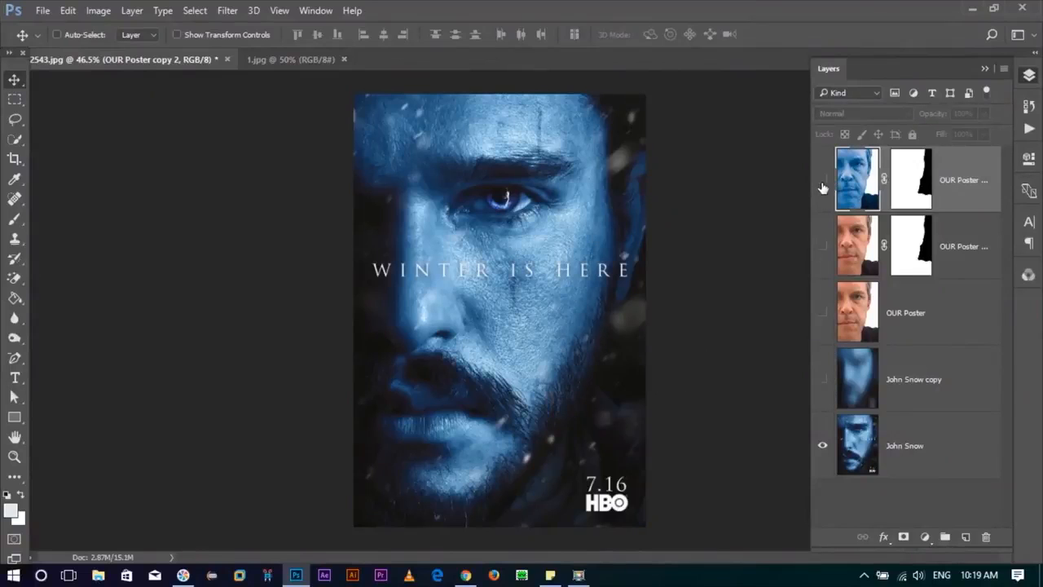
left_click(823, 180)
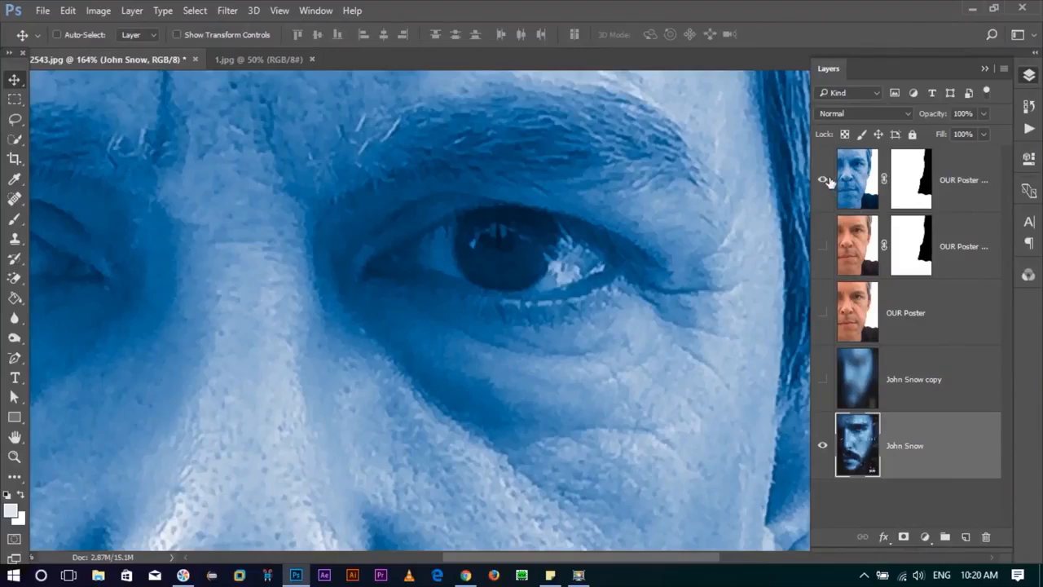
- Hide the blue portrait, lasso around the eye on the John Snow layer and copy the selection to a new layer
left_click(823, 180)
scroll(786, 382, "right", 2)
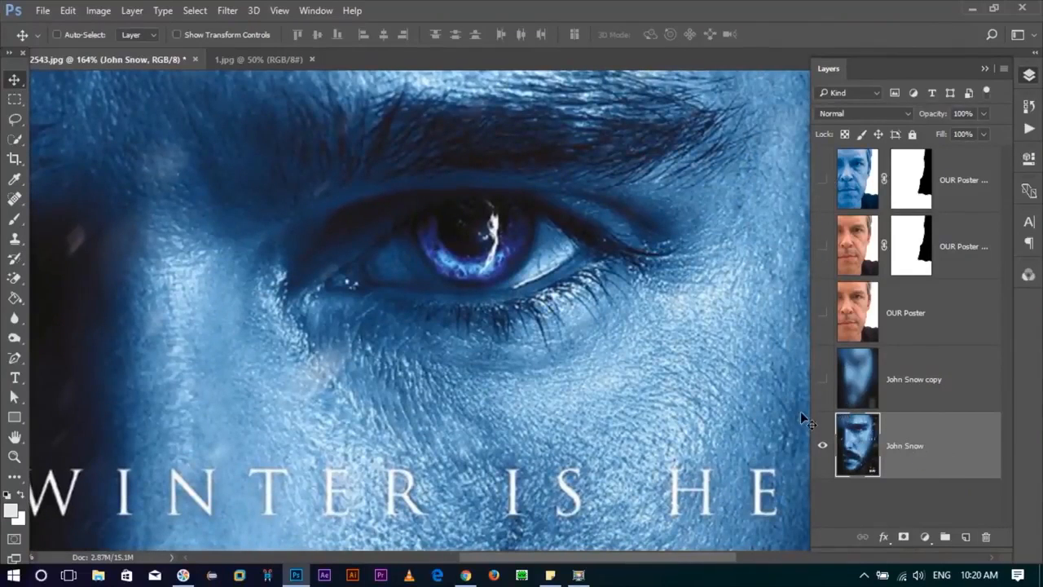
left_click(16, 122)
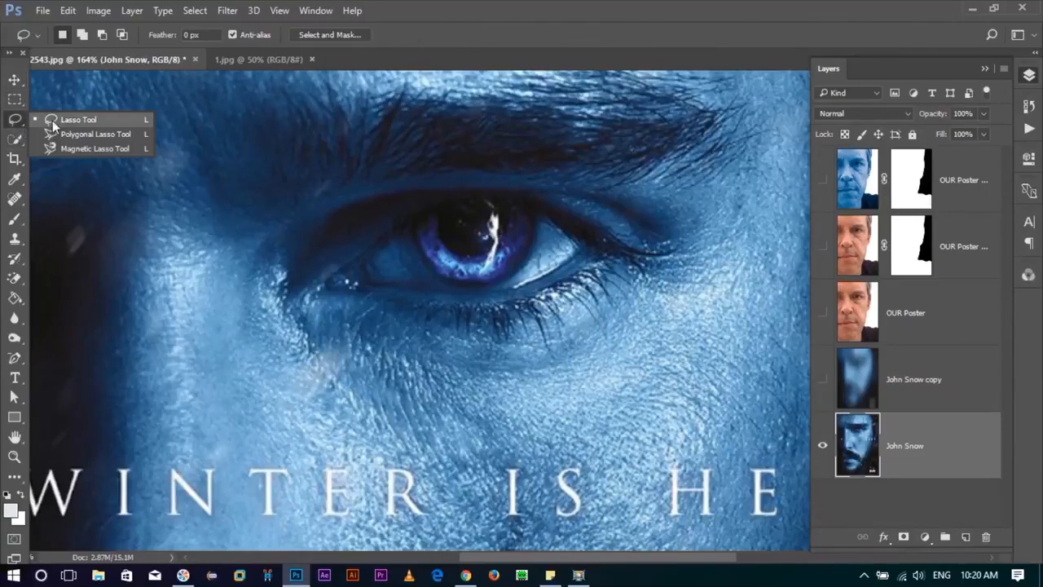
left_click(86, 122)
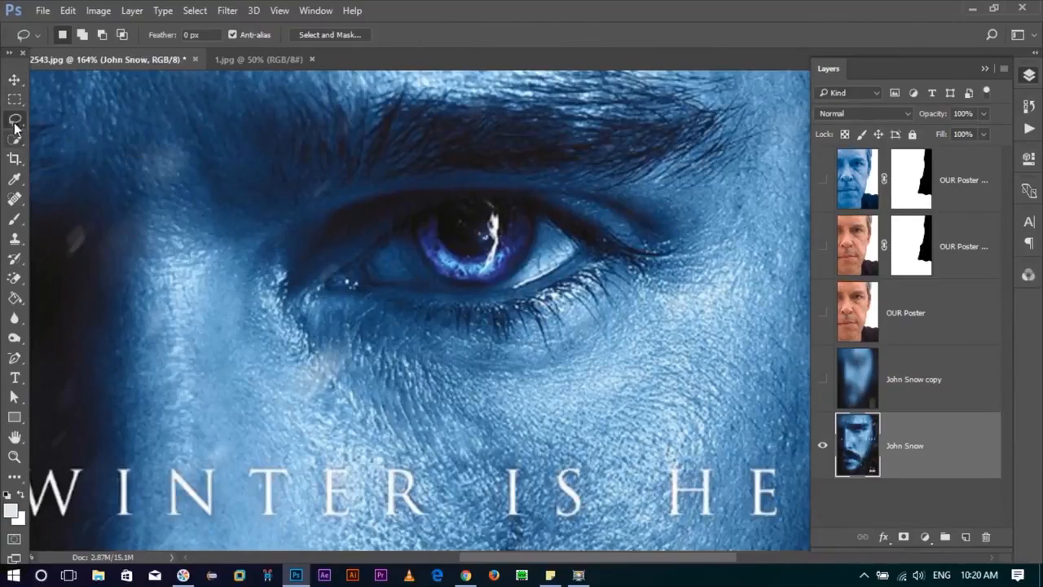
mouse_move(390, 221)
left_mouse_down()
mouse_move(415, 187)
mouse_move(494, 168)
mouse_move(549, 186)
mouse_move(571, 225)
mouse_move(560, 290)
mouse_move(506, 328)
mouse_move(419, 316)
mouse_move(382, 265)
mouse_move(372, 220)
mouse_move(392, 190)
mouse_move(441, 169)
left_mouse_up()
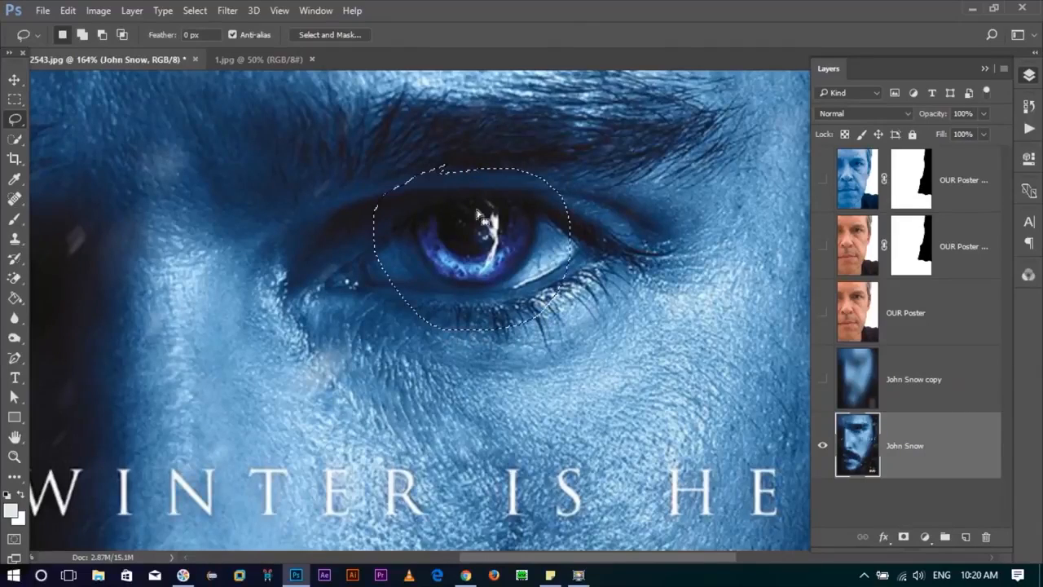
key("ctrl+j")
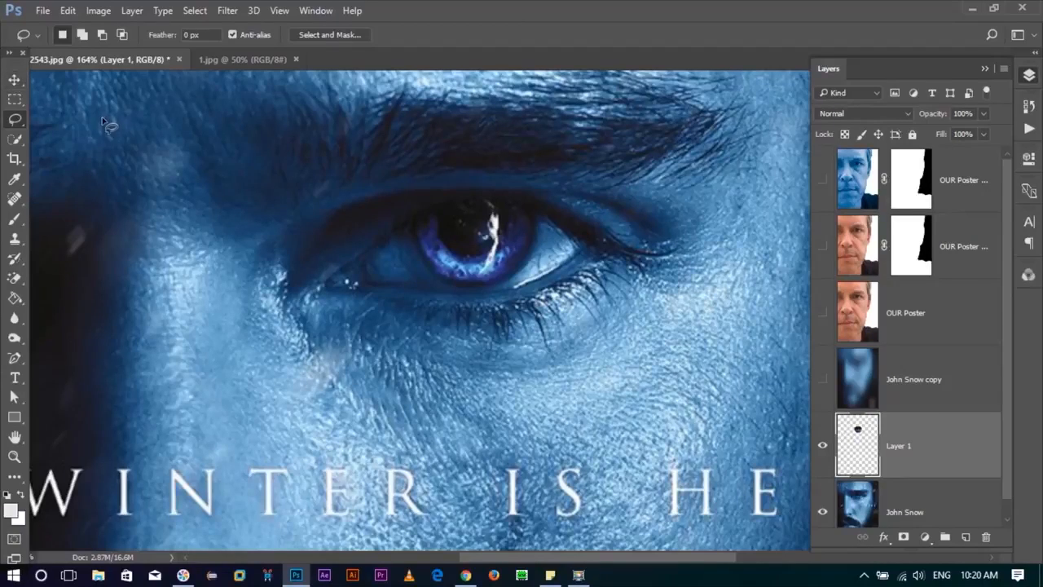
key("v")
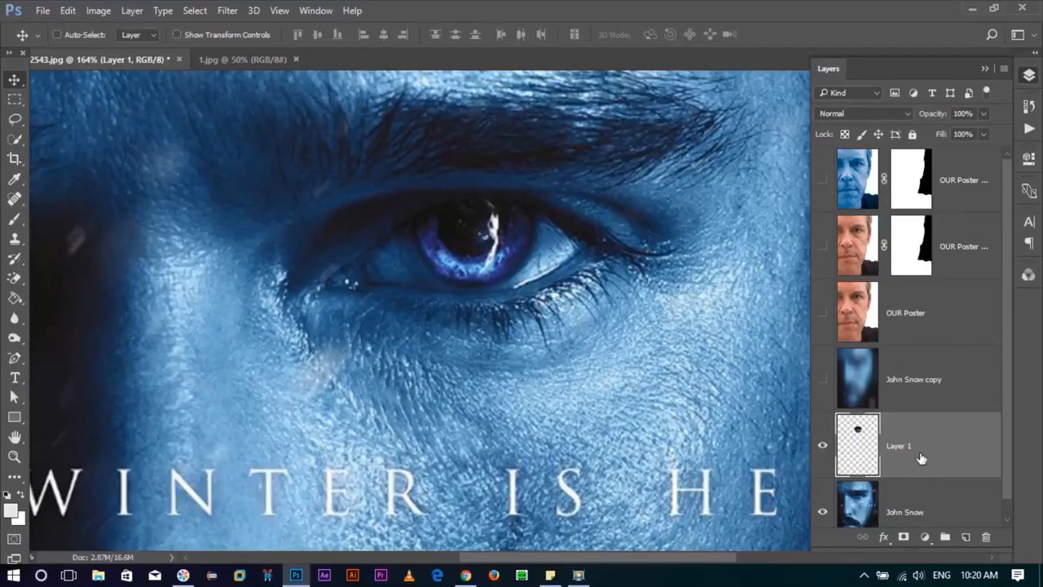
left_click(825, 448)
left_click_drag(525, 241, 553, 338)
key("ctrl+z")
- Move the copied eye layer to the top of the layer stack and show the blurred background and blue portrait beneath it
left_click_drag(869, 449, 869, 167)
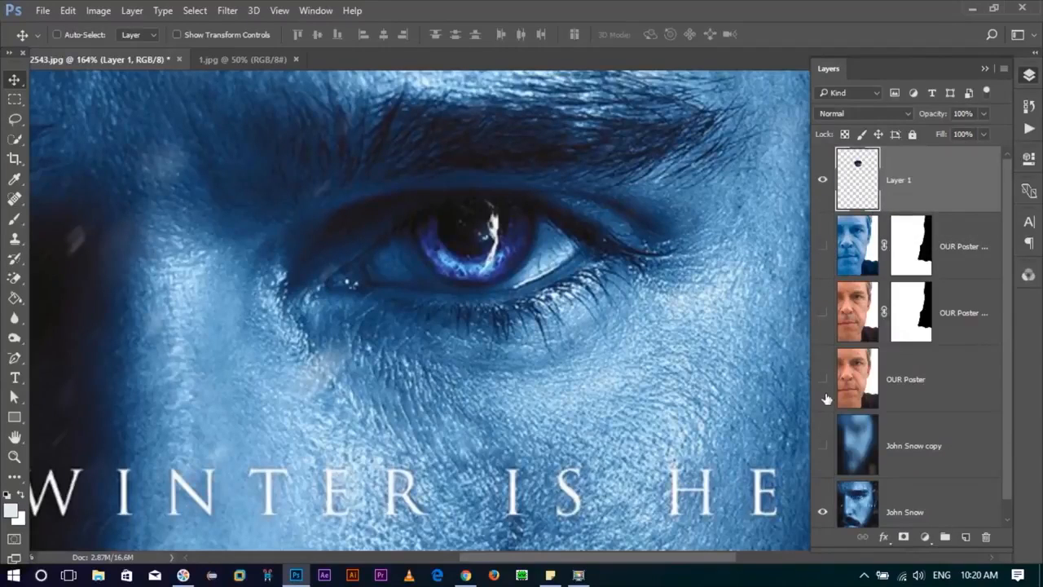
left_click(822, 446)
left_click(822, 247)
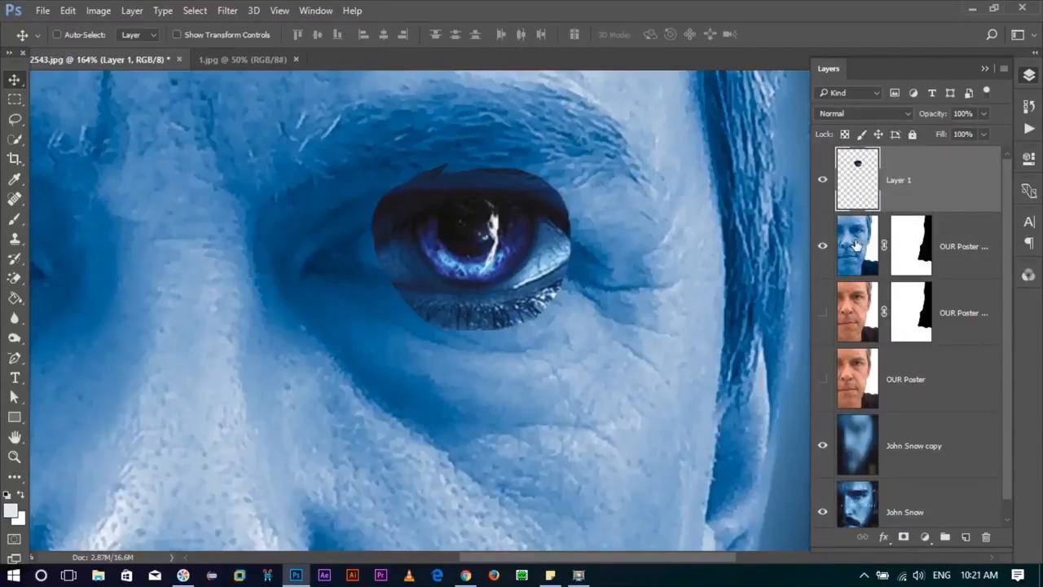
- Position the copied eye over the portrait's right-hand eye and rename its layer to eye layer
left_click(849, 238)
left_click(857, 176)
mouse_move(482, 253)
left_mouse_down()
mouse_move(477, 354)
mouse_move(487, 345)
mouse_move(455, 251)
mouse_move(460, 332)
mouse_move(454, 250)
mouse_move(471, 249)
left_mouse_up()
left_click(461, 223)
scroll(536, 300, "up", 5)
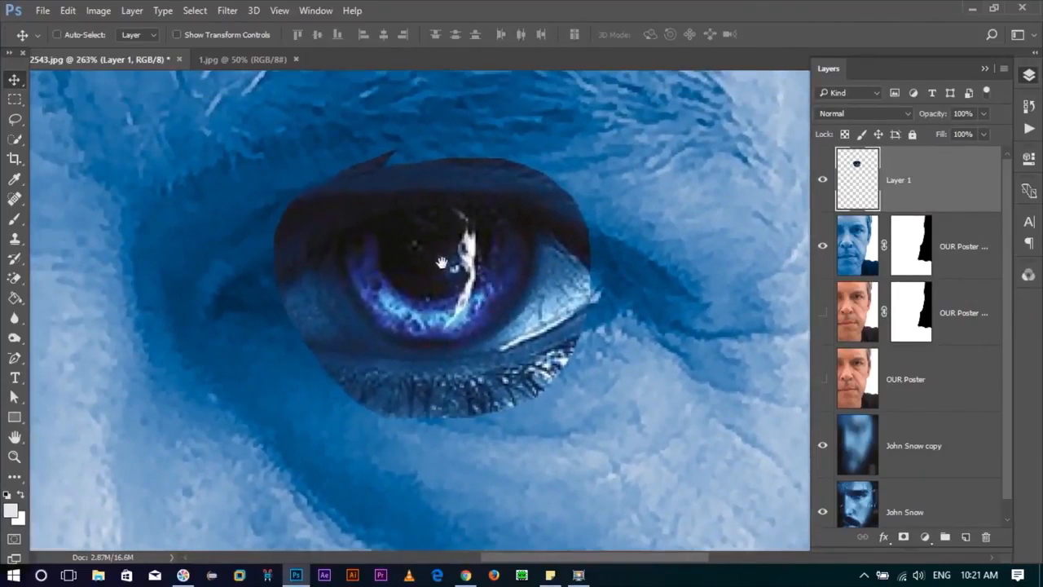
left_click_drag(442, 263, 454, 293)
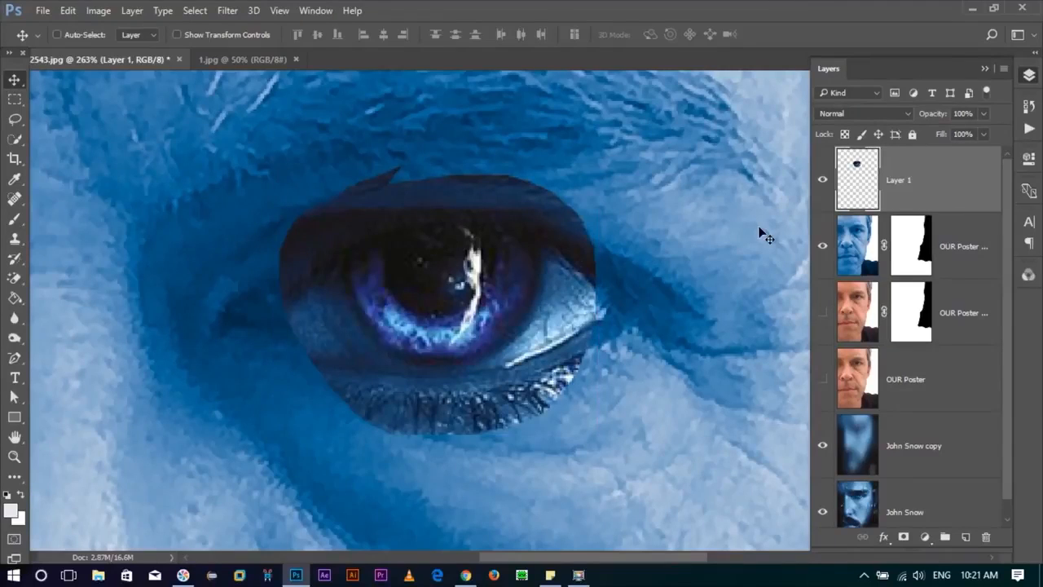
key("ctrl+t")
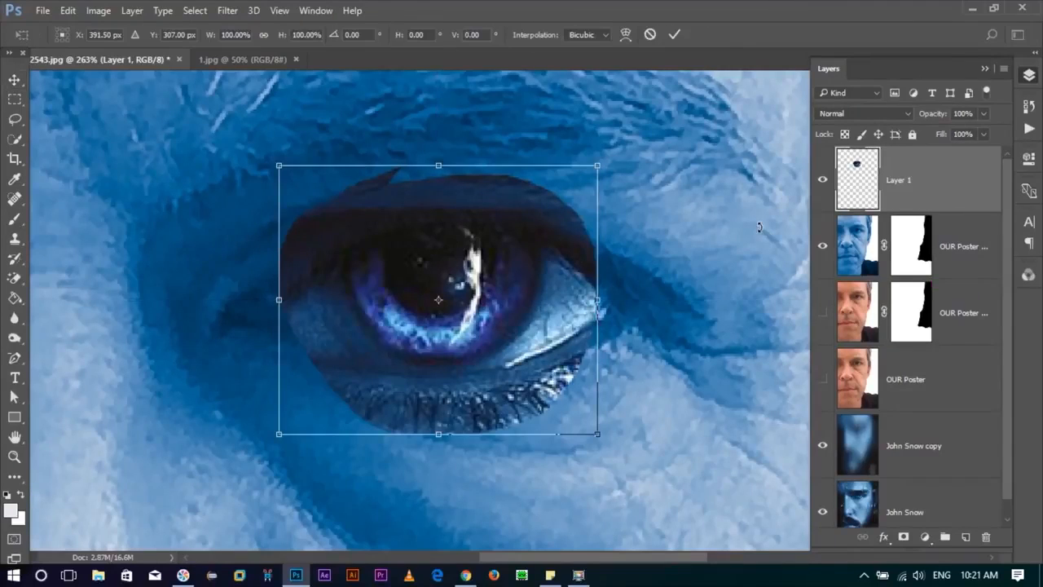
key("Return")
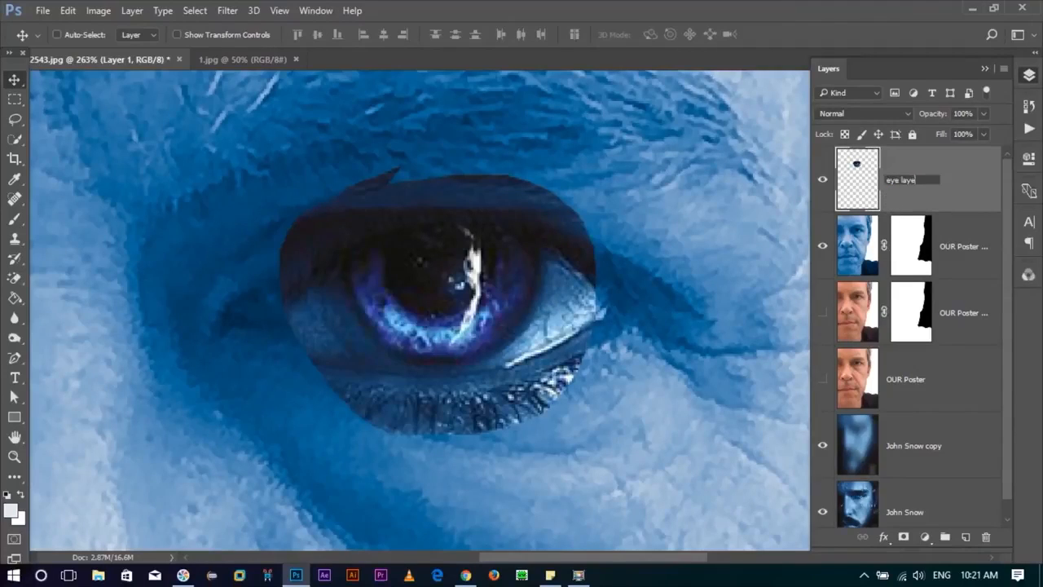
key("Return")
- Nudge the eye layer up slightly and warp it to match the shape of the portrait's eye opening, then apply it
key("ctrl+t")
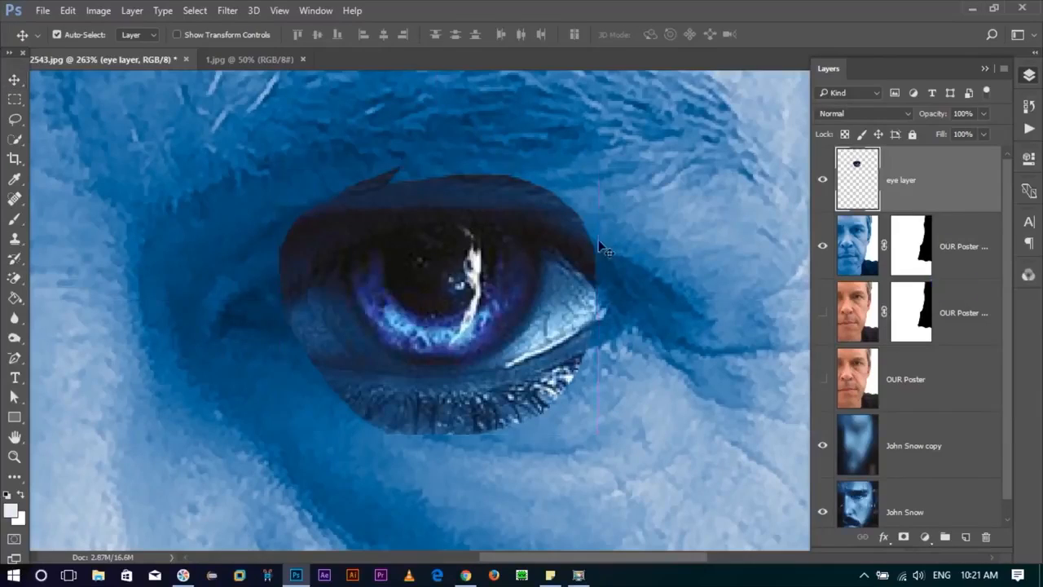
mouse_move(460, 248)
left_mouse_down()
mouse_move(559, 284)
mouse_move(478, 268)
mouse_move(591, 270)
mouse_move(459, 242)
left_mouse_up()
right_click(461, 246)
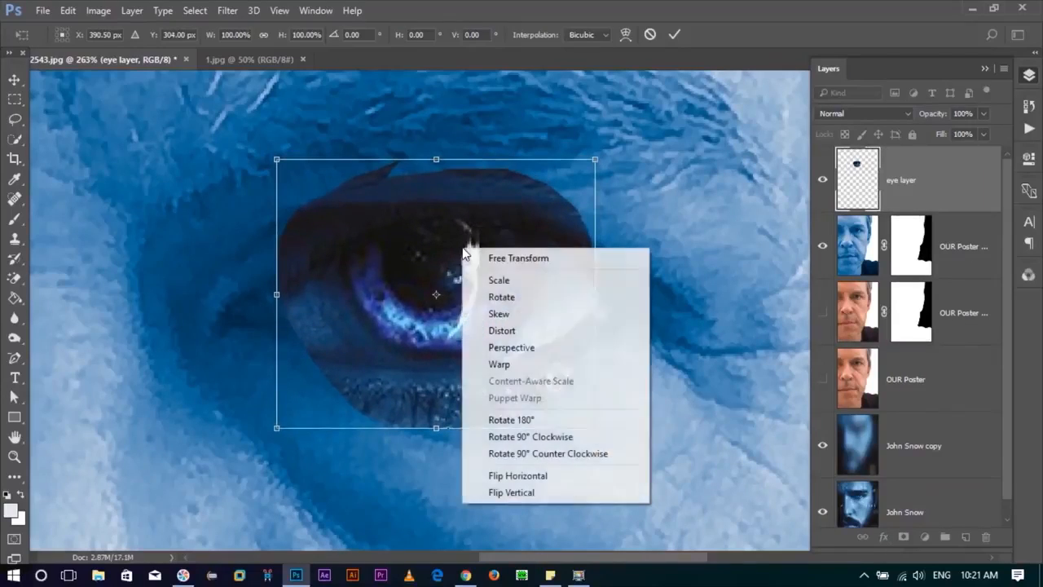
left_click(499, 365)
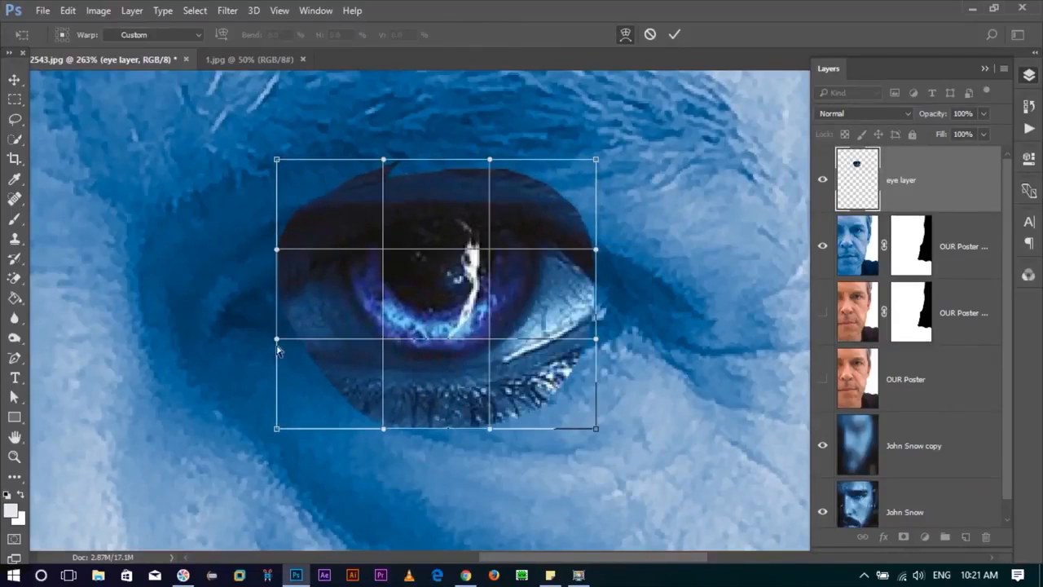
left_click_drag(276, 339, 267, 329)
left_click_drag(278, 250, 275, 282)
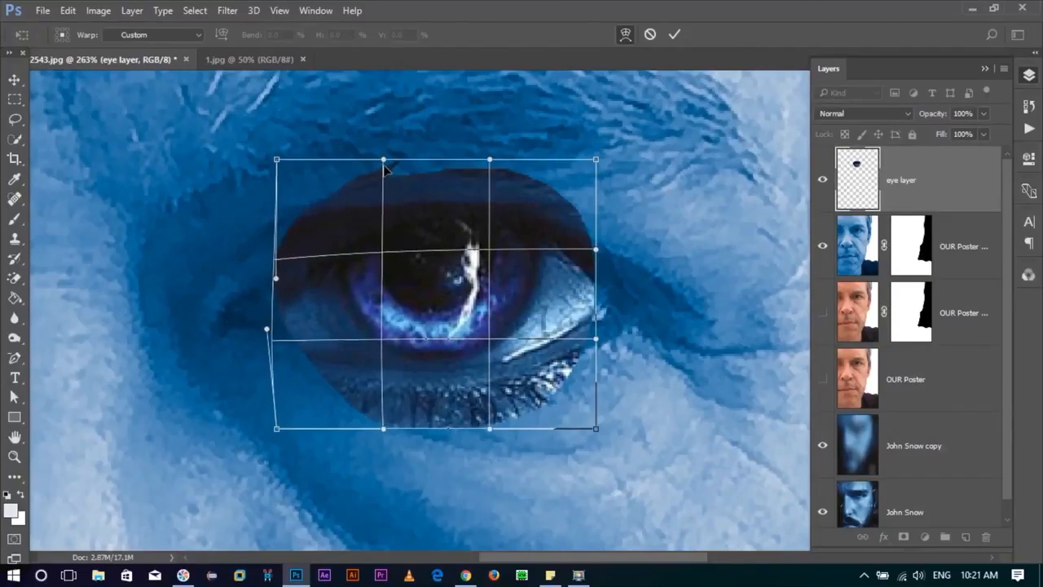
left_click_drag(385, 162, 388, 173)
left_click_drag(490, 161, 479, 183)
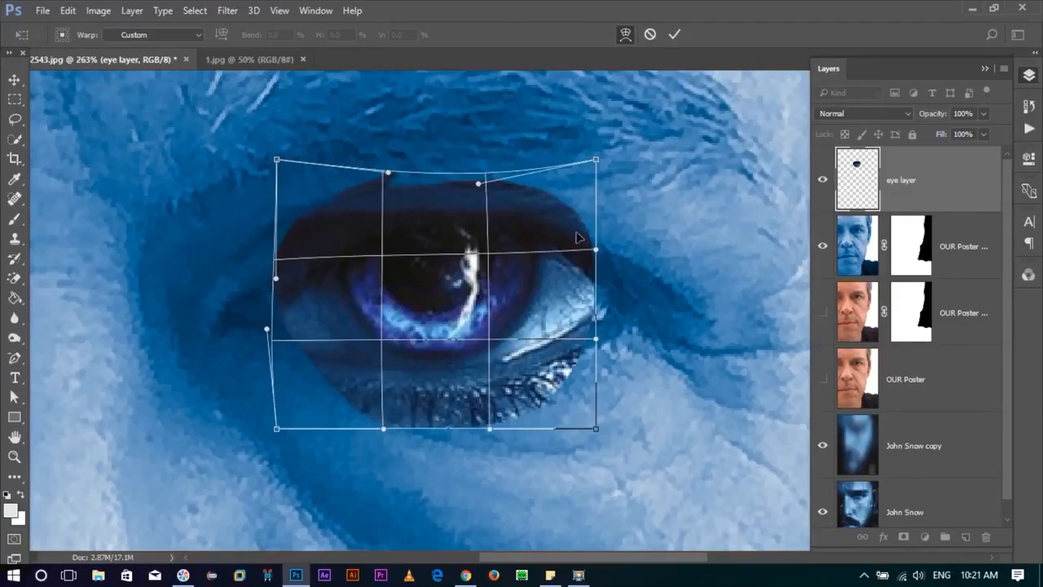
left_click_drag(599, 256, 634, 285)
left_click_drag(593, 349, 640, 334)
left_click_drag(267, 332, 319, 269)
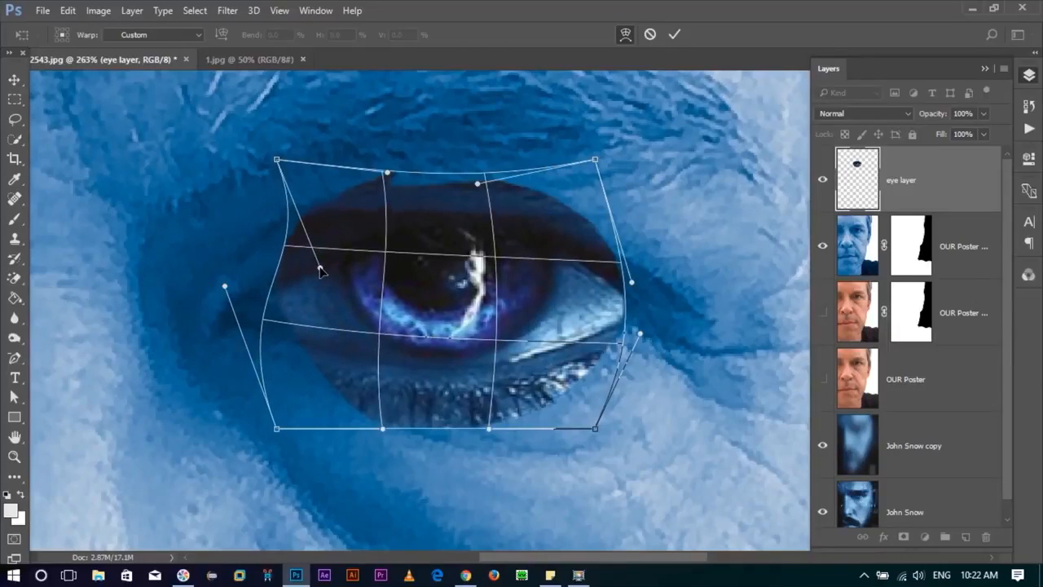
left_click_drag(278, 160, 294, 168)
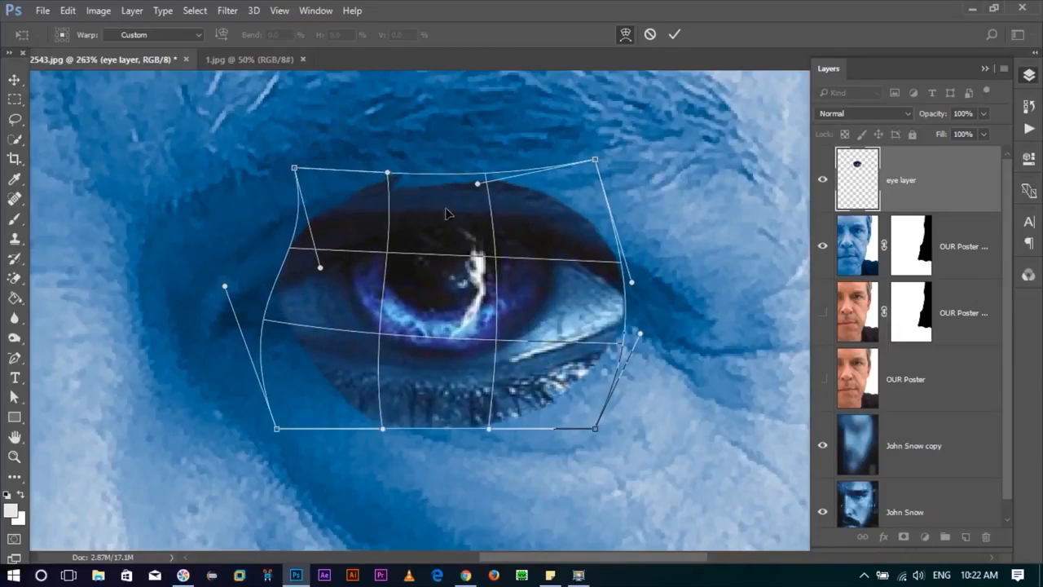
key("Return")
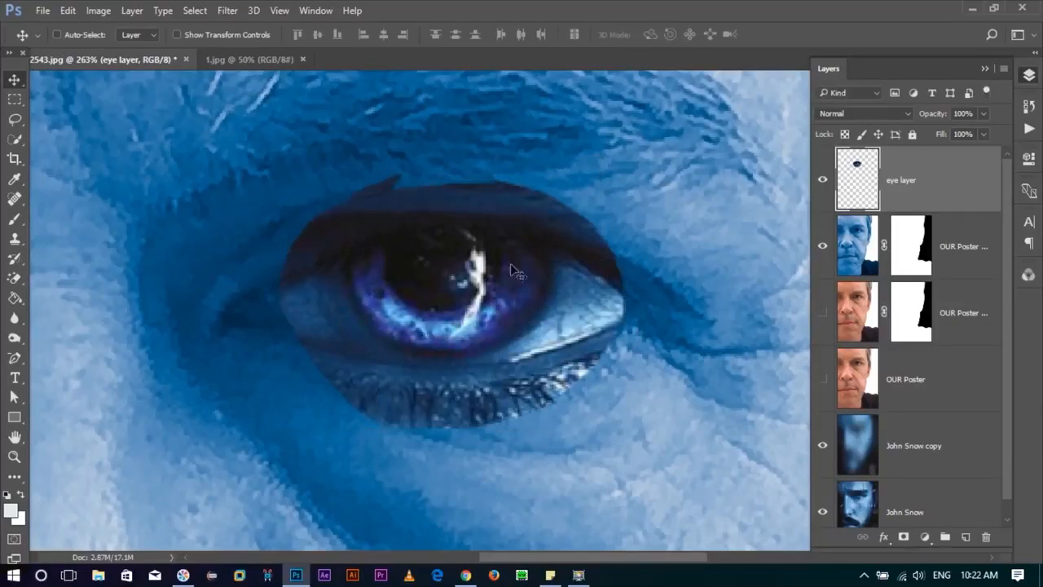
- Erase the inner-corner edge of the eye layer with a soft Eraser brush of about 54 px
scroll(561, 369, "down", 2)
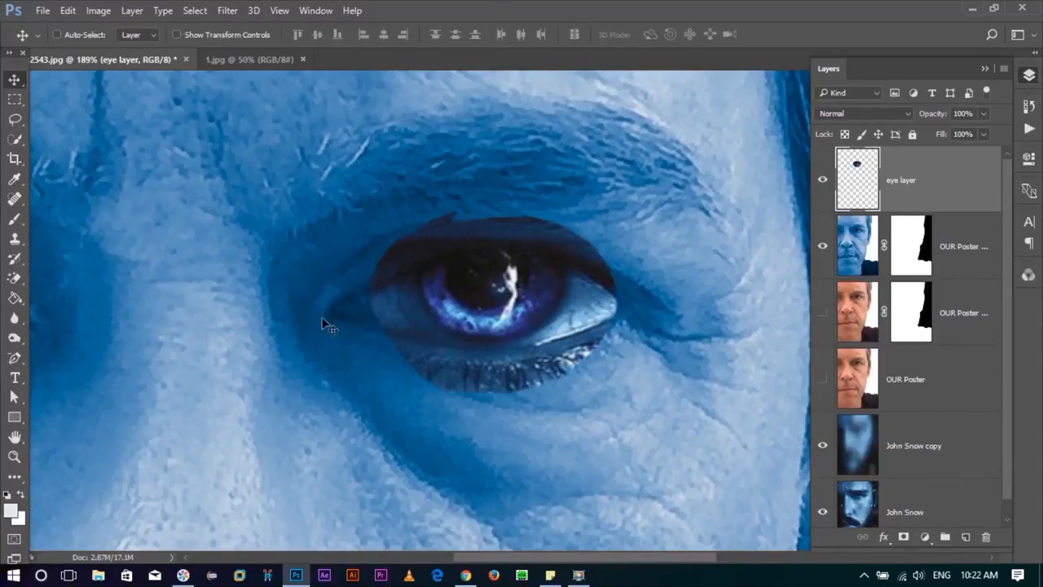
key("e")
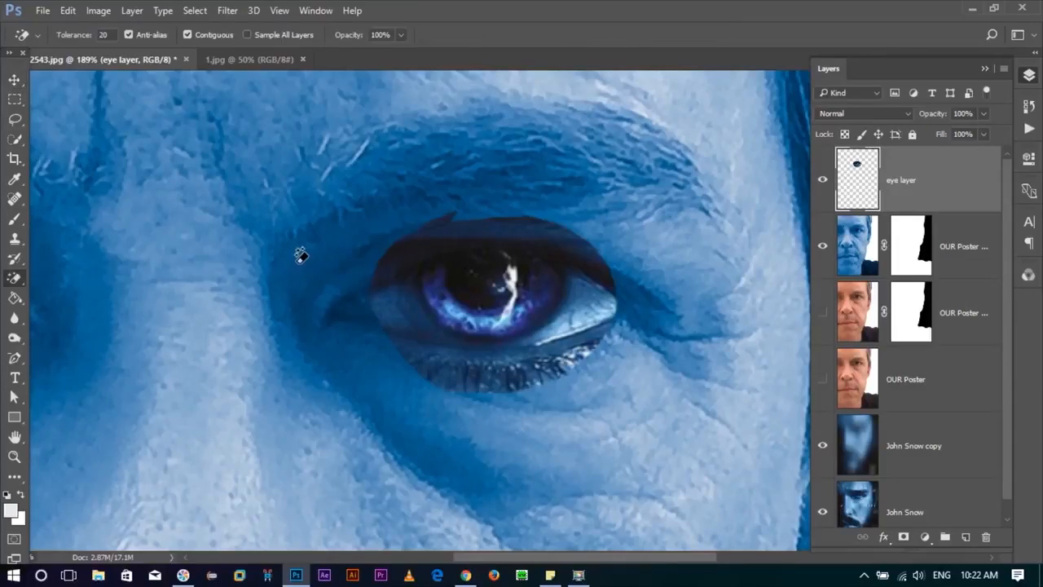
right_click(15, 285)
left_click(106, 277)
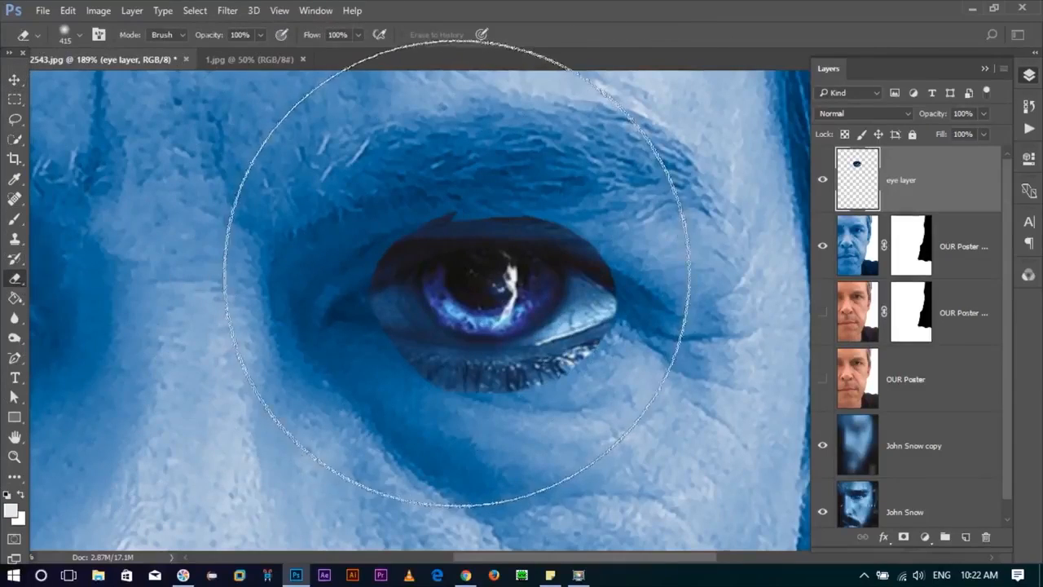
left_click_drag(465, 271, 271, 278)
mouse_move(367, 258)
left_mouse_down()
mouse_move(298, 259)
mouse_move(327, 232)
left_mouse_up()
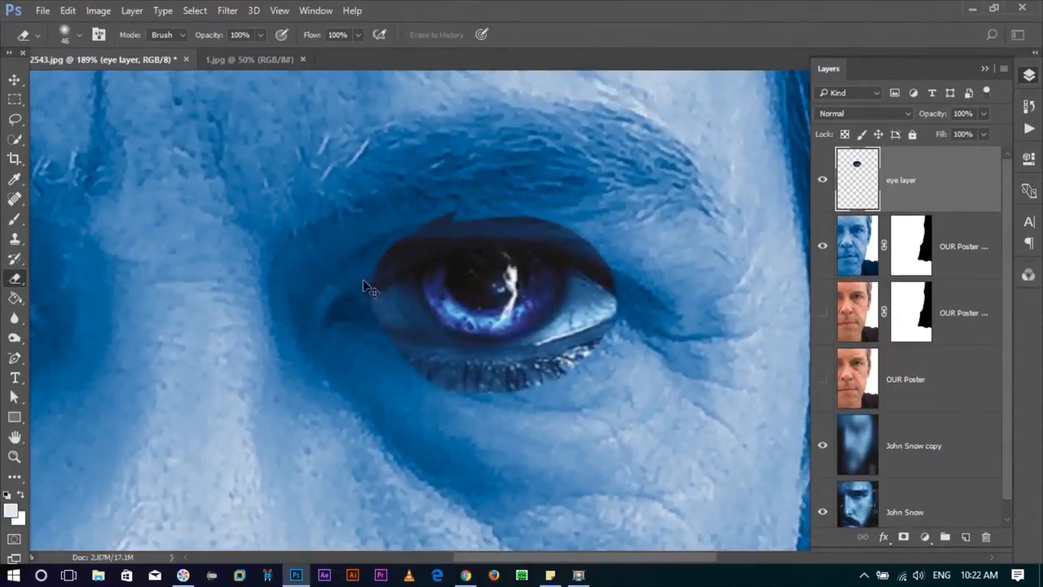
scroll(314, 239, "up", 2)
left_click_drag(328, 272, 349, 279)
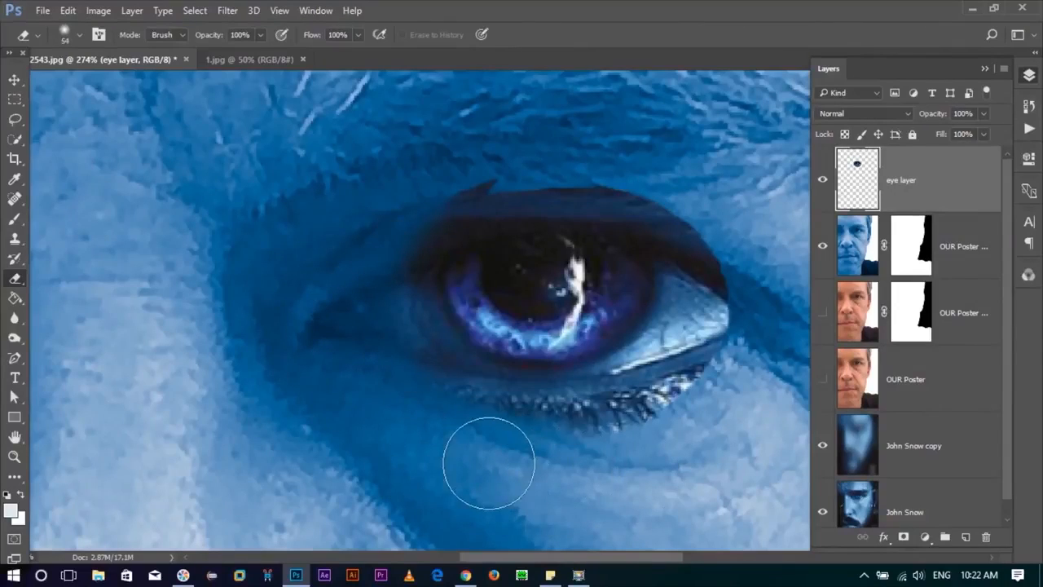
- Erase the lower lashes, outer edge and upper lid of the eye layer so it blends into the surrounding skin
mouse_move(698, 420)
left_mouse_down()
mouse_move(661, 433)
mouse_move(687, 412)
left_mouse_up()
left_click_drag(718, 372, 590, 425)
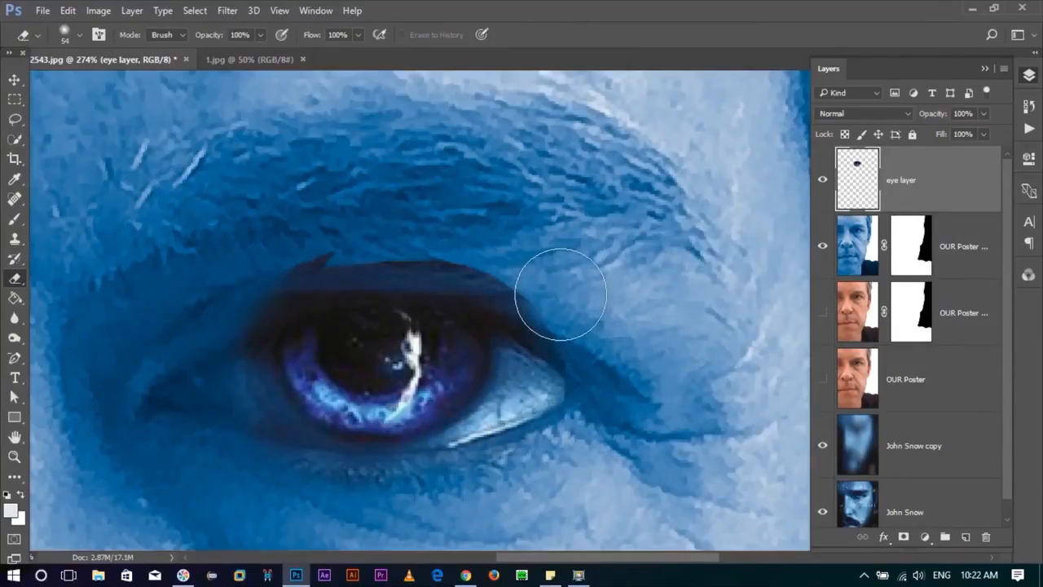
left_click_drag(503, 212, 288, 217)
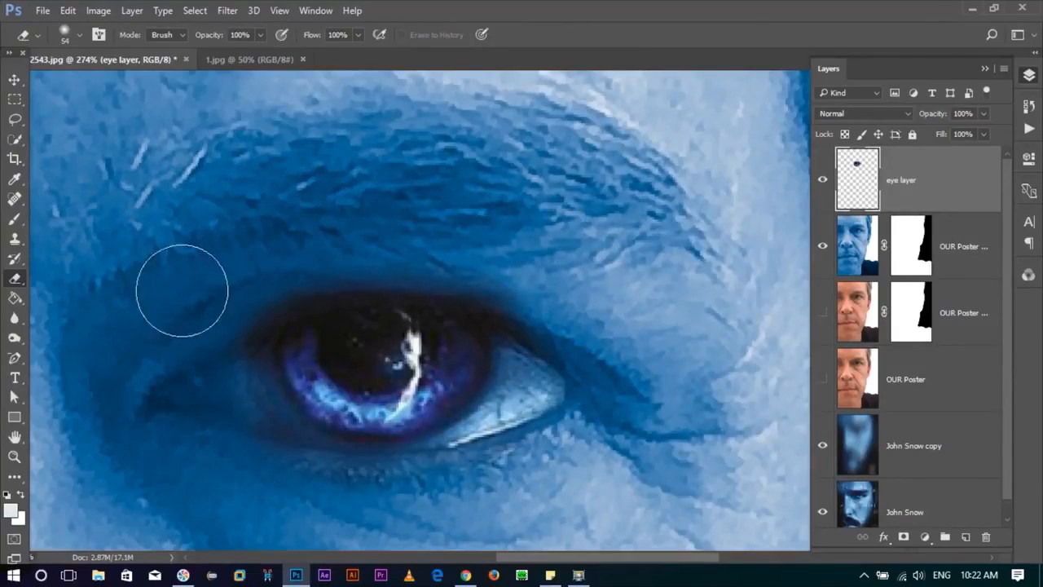
mouse_move(244, 252)
left_mouse_down()
mouse_move(586, 295)
mouse_move(606, 431)
left_mouse_up()
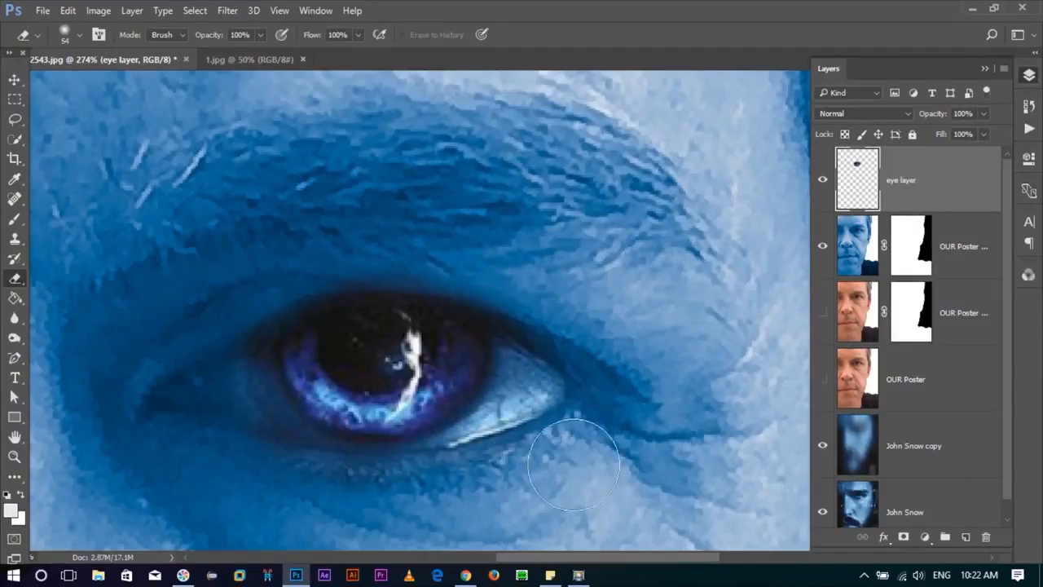
left_click_drag(510, 446, 625, 335)
mouse_move(572, 383)
left_mouse_down()
mouse_move(478, 391)
mouse_move(387, 370)
left_mouse_up()
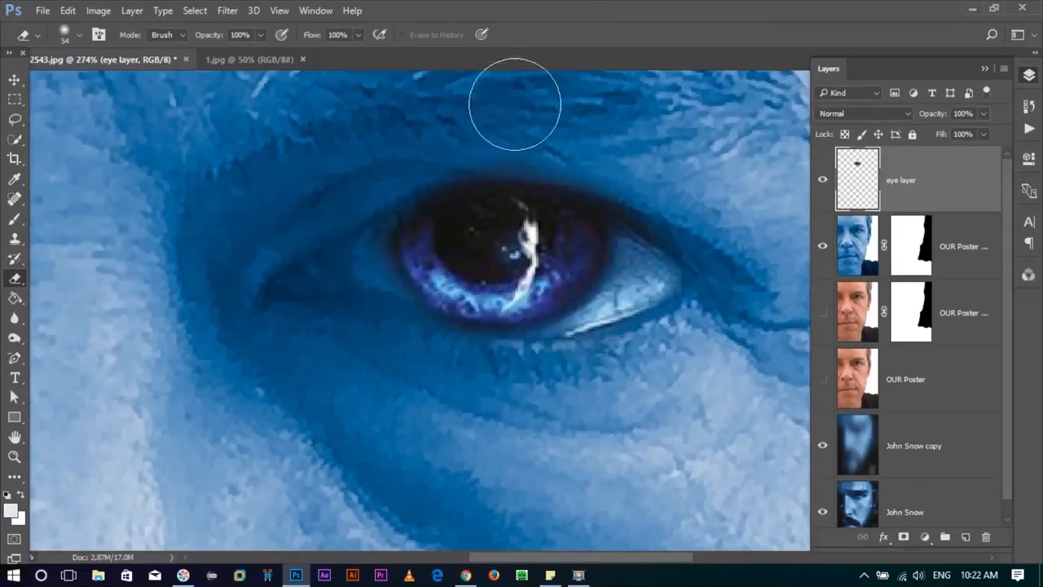
- Transform the eye layer to 93.75% height with a rotation of about 2.7° and apply the change
left_click(14, 79)
left_click_drag(436, 218, 432, 279)
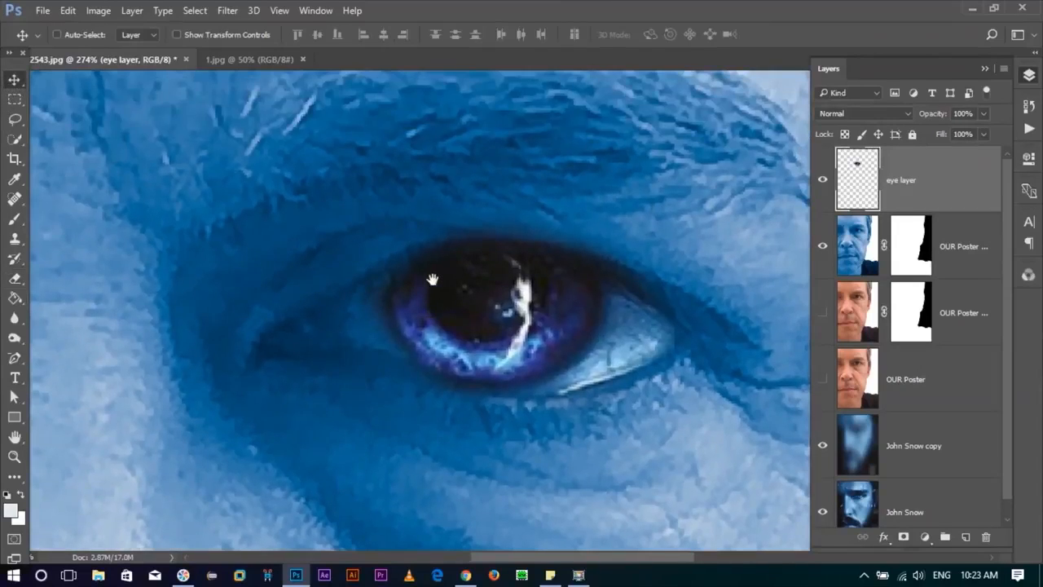
scroll(550, 400, "down", 5)
scroll(550, 403, "up", 5)
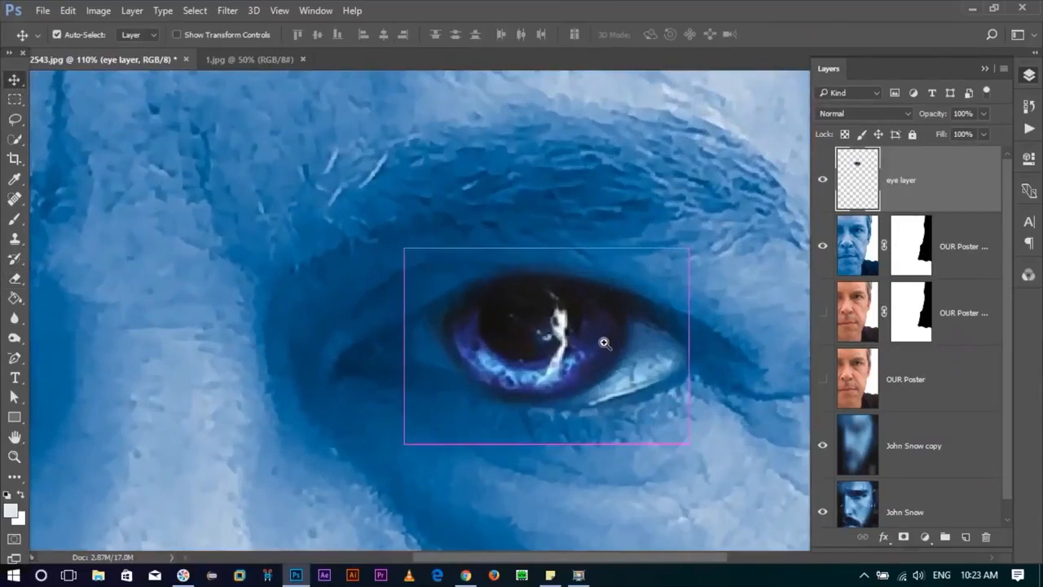
key("ctrl+t")
left_click_drag(547, 248, 461, 253)
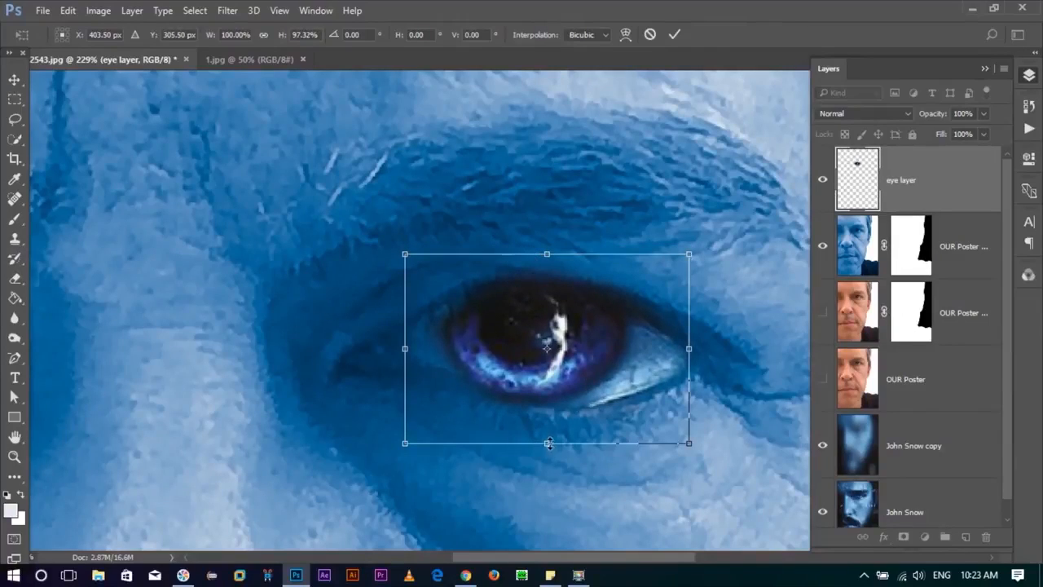
left_click_drag(549, 443, 547, 435)
left_click_drag(711, 376, 715, 382)
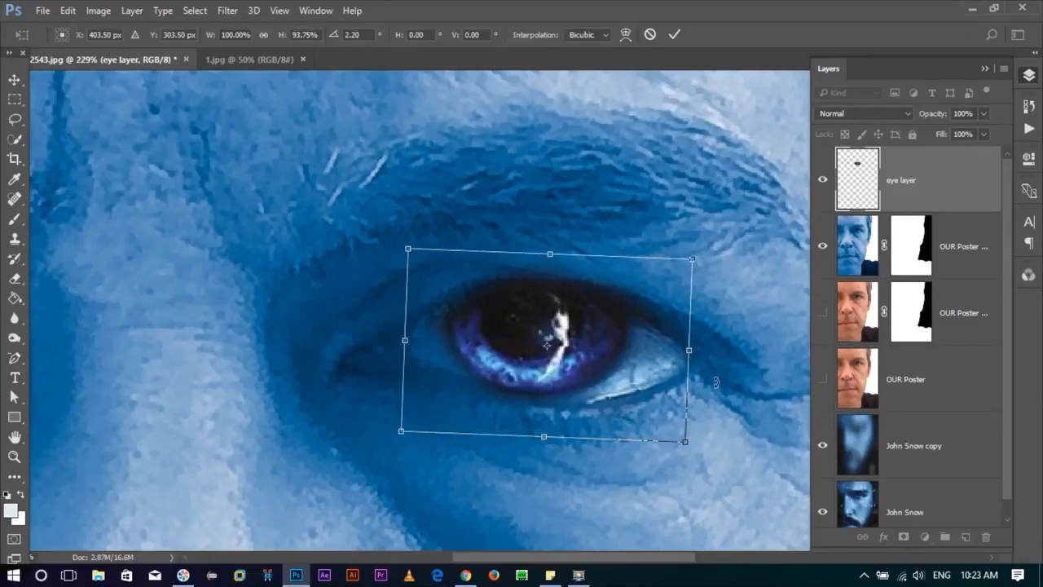
left_click_drag(711, 337, 709, 240)
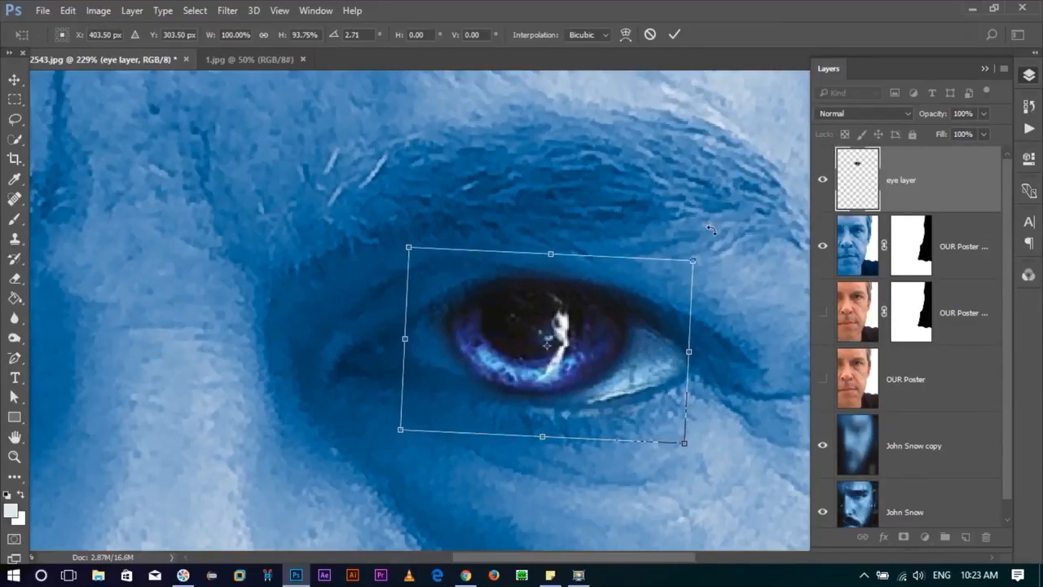
key("Return")
- Erase the eye layer's outer corner and lower and upper rims with a 40 px Eraser brush
scroll(657, 286, "down", 8)
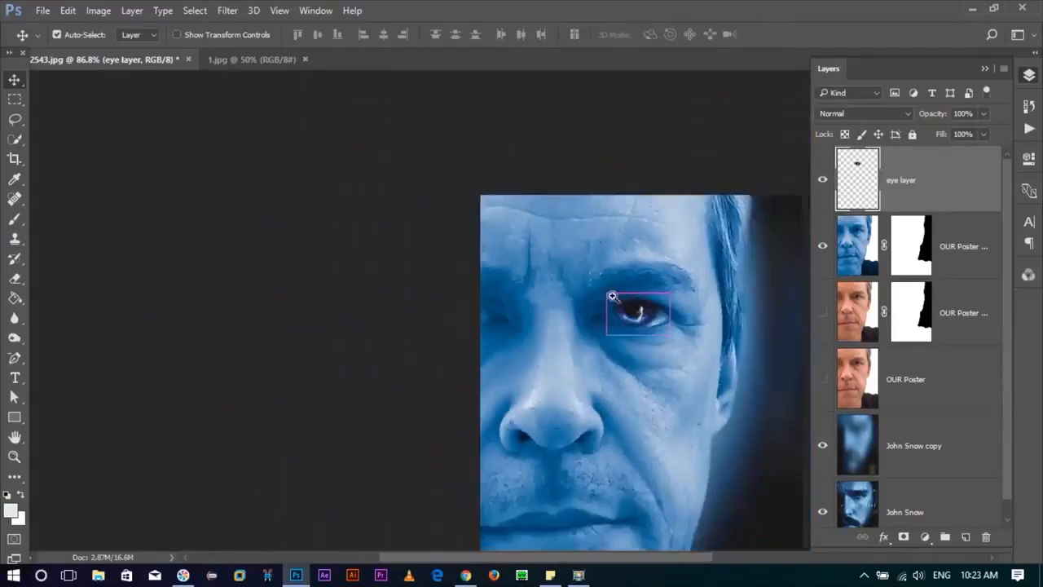
scroll(550, 380, "up", 6)
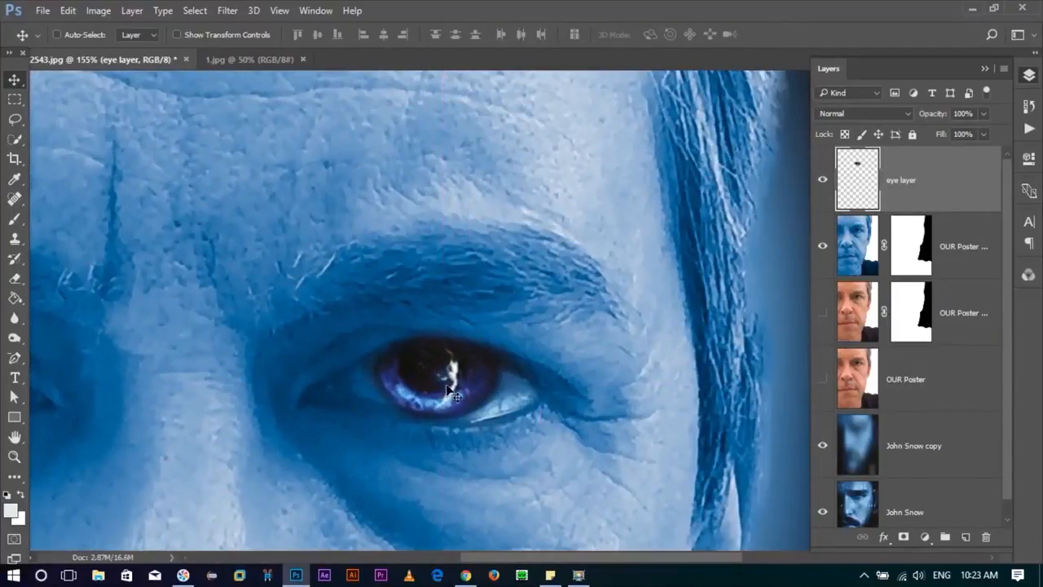
scroll(451, 394, "up", 2)
key("e")
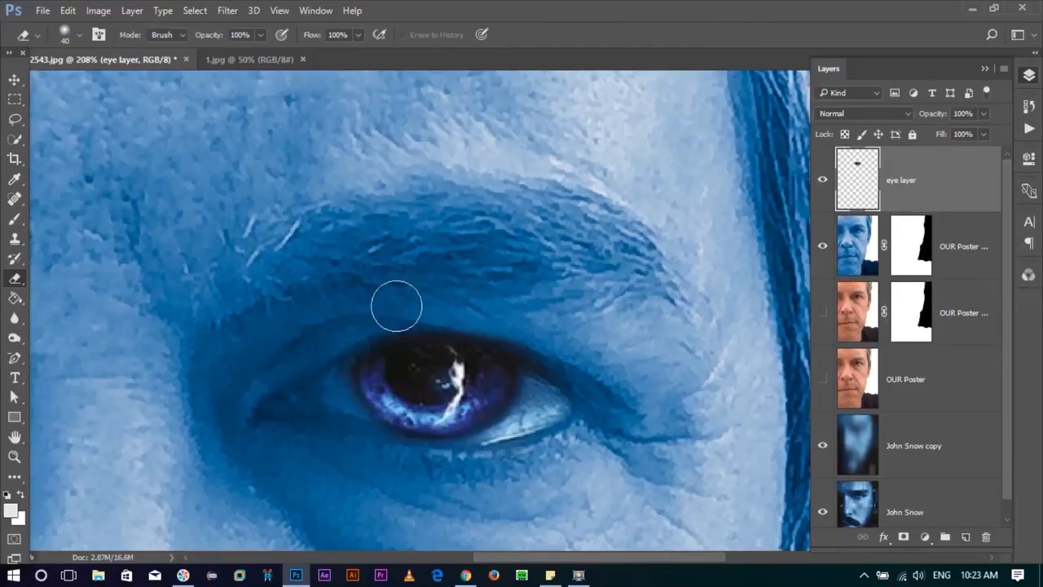
left_click_drag(547, 352, 559, 398)
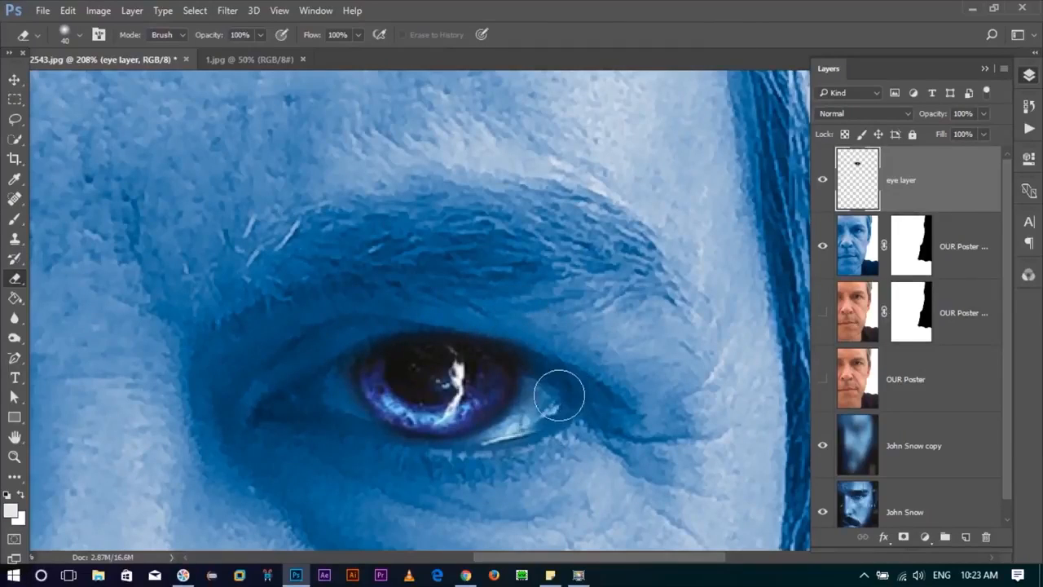
left_click_drag(561, 423, 466, 465)
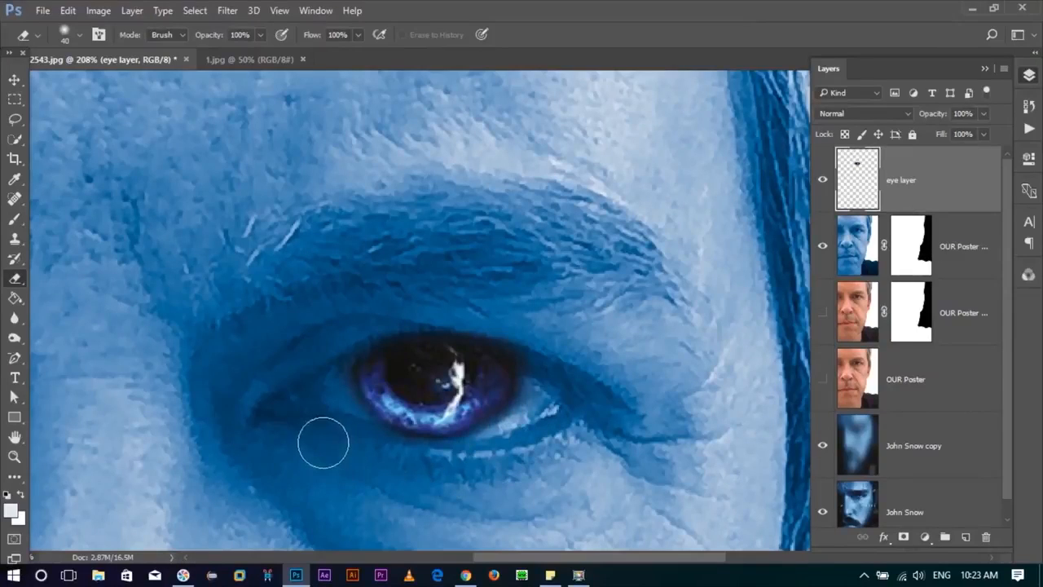
left_click_drag(548, 353, 500, 350)
left_click_drag(417, 354, 640, 300)
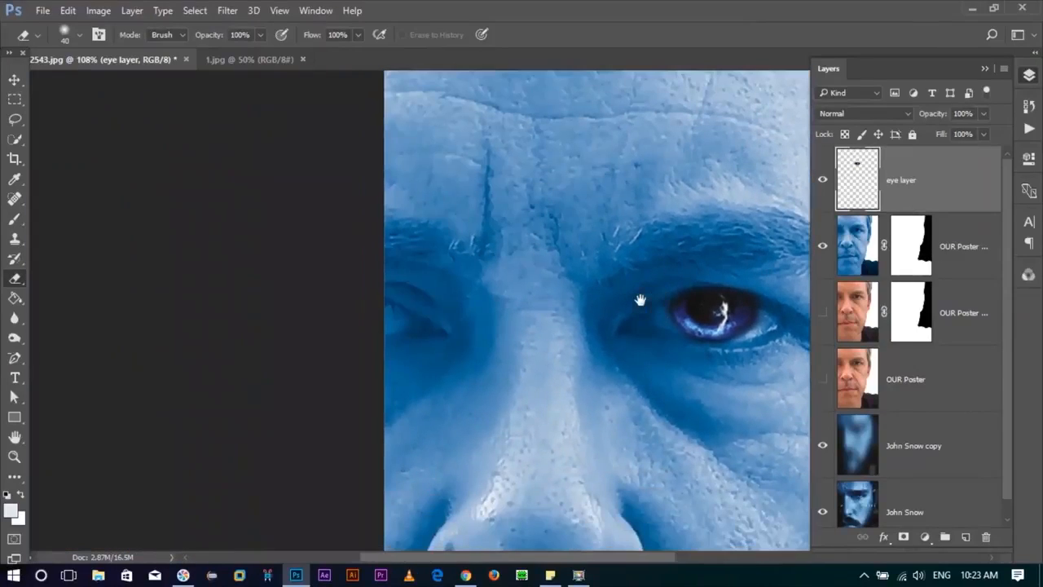
- Duplicate the eye layer and move the copy over the man's other eye
left_click(17, 80)
left_click_drag(683, 268, 594, 258)
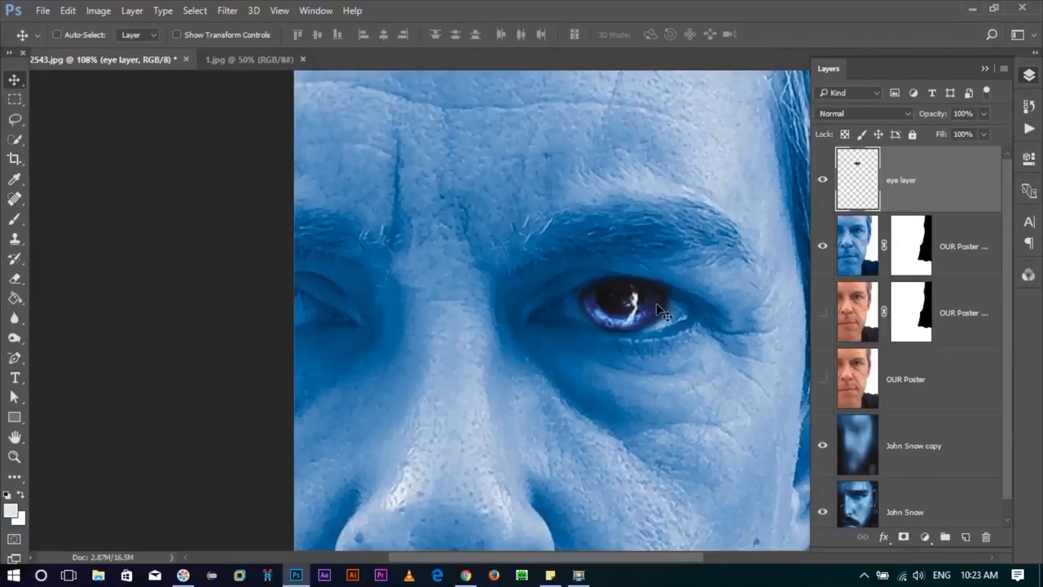
left_click_drag(667, 362, 602, 359)
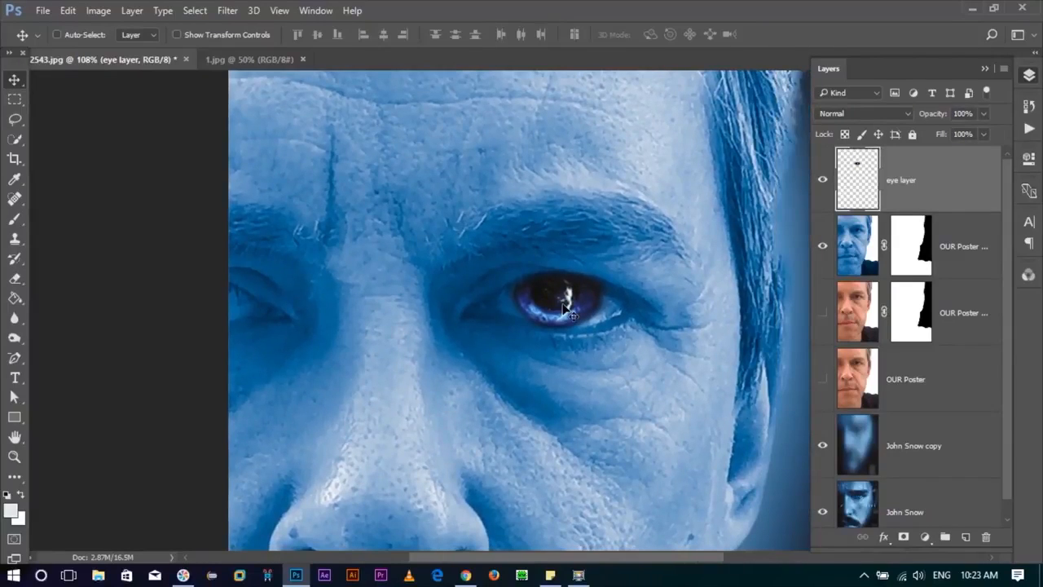
key("ctrl")
key("ctrl+j")
left_click_drag(533, 340, 253, 341)
- Flip the eye layer copy horizontally and position it over the partly cropped eye at the image's left edge
key("ctrl+t")
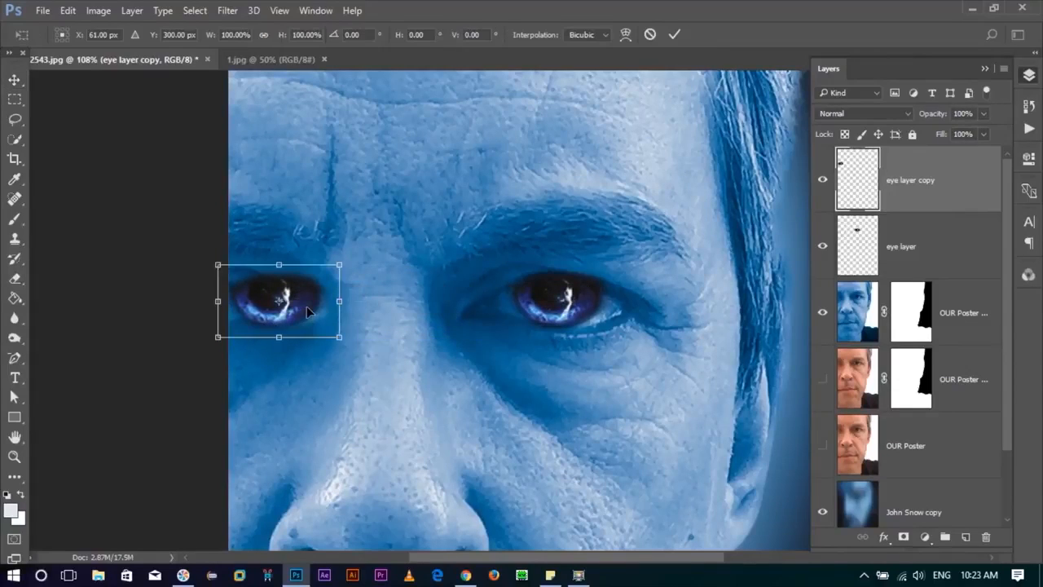
right_click(310, 314)
left_click(380, 533)
left_click_drag(329, 310, 291, 337)
key("Return")
left_click_drag(254, 299, 242, 299)
- Erase the edges of the eye layer copy with a 40 px soft Eraser brush to blend it into the skin
left_click_drag(443, 275, 286, 241)
key("e")
left_click_drag(617, 279, 543, 273)
mouse_move(593, 317)
left_mouse_down()
mouse_move(528, 288)
mouse_move(600, 356)
left_mouse_up()
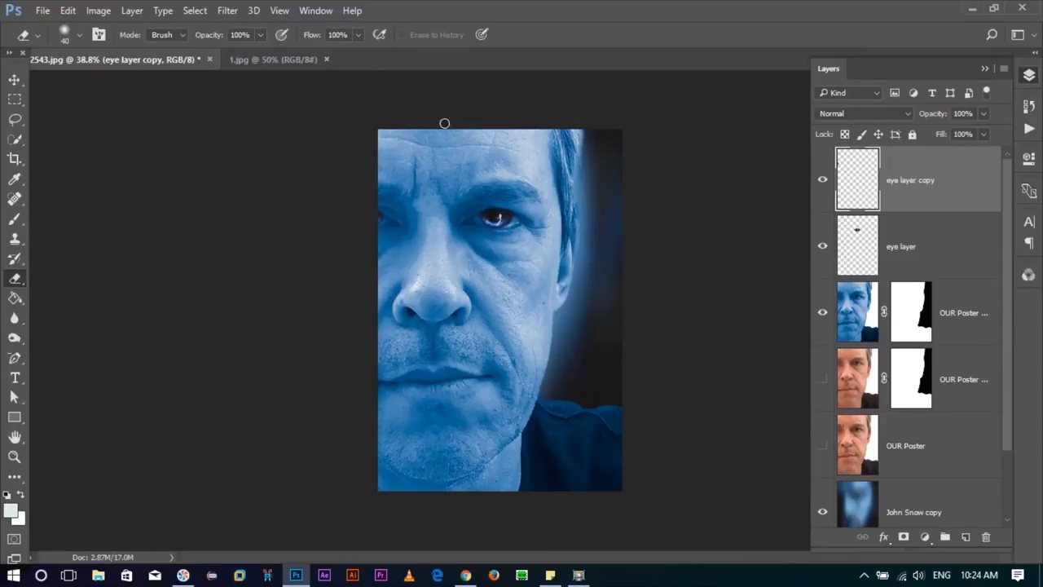
- Create a new empty layer above the eye layer copy and switch to the Brush tool
left_click(13, 80)
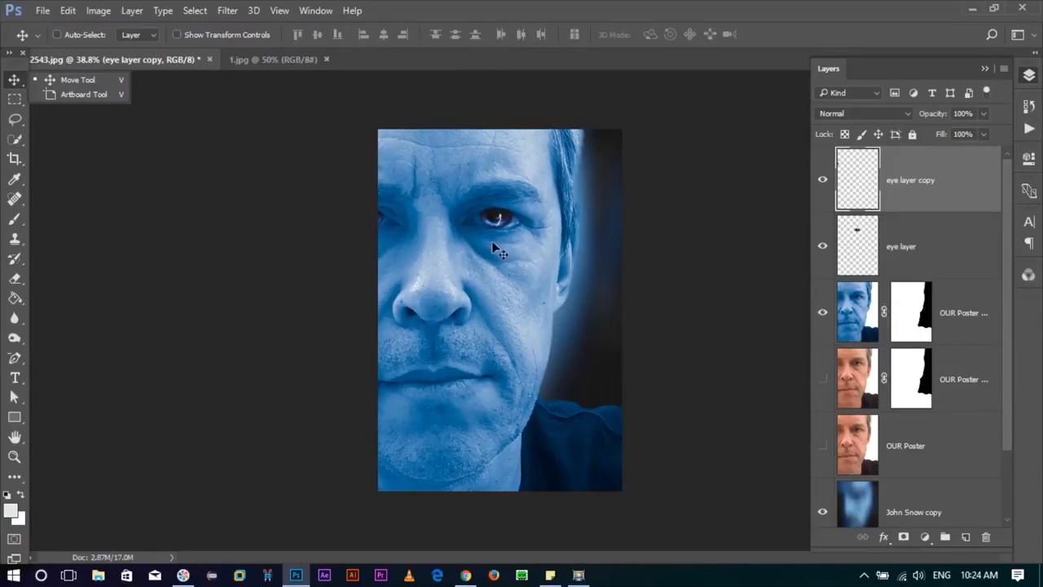
left_click(965, 538)
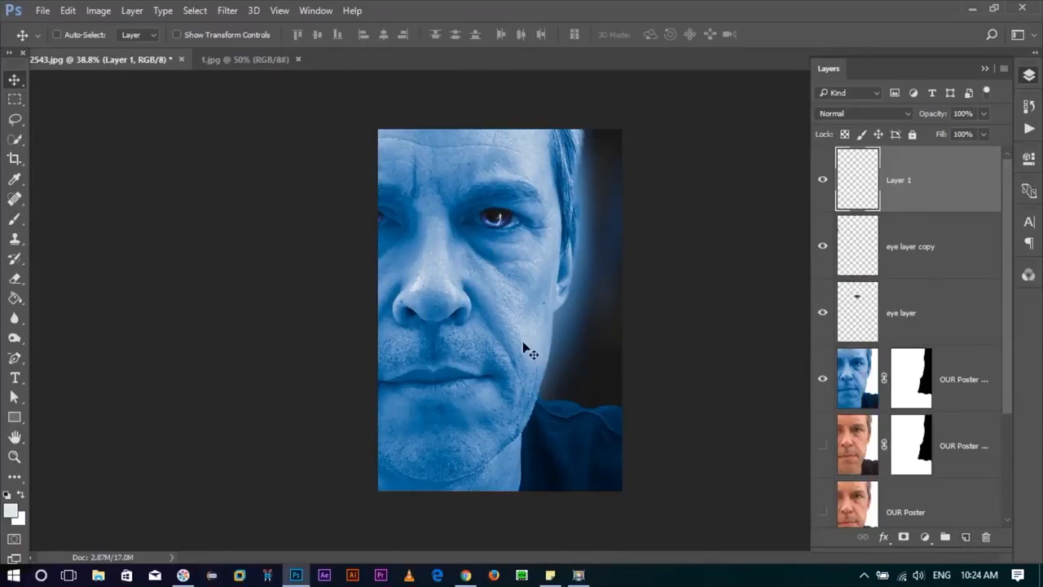
key("b")
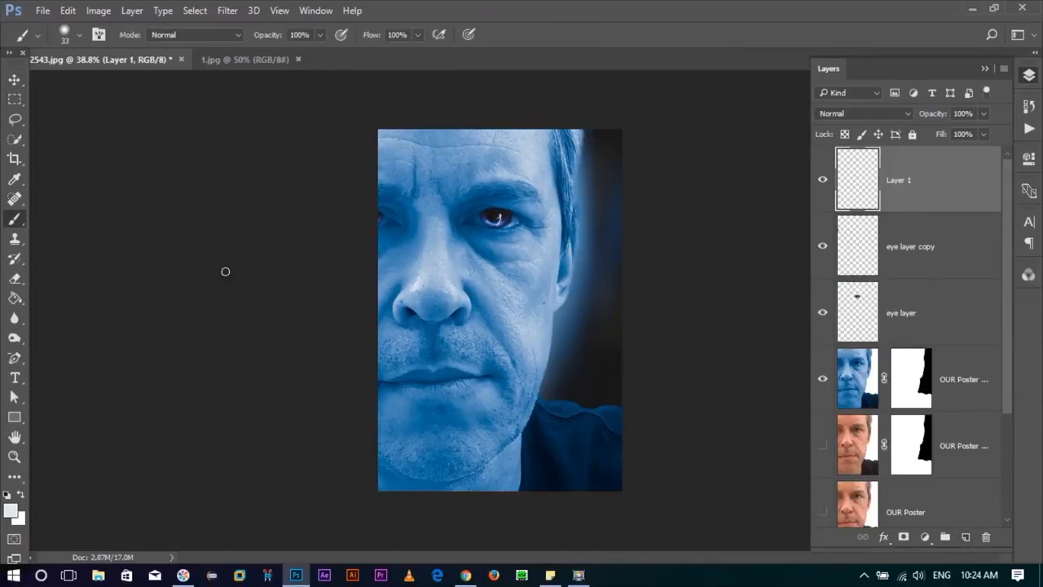
mouse_move(434, 272)
left_mouse_down()
mouse_move(503, 263)
mouse_move(423, 278)
mouse_move(393, 265)
mouse_move(460, 244)
left_mouse_up()
- Set the foreground color to blue #166fa2 and the background color to a dark red
left_click(13, 512)
left_click(475, 421)
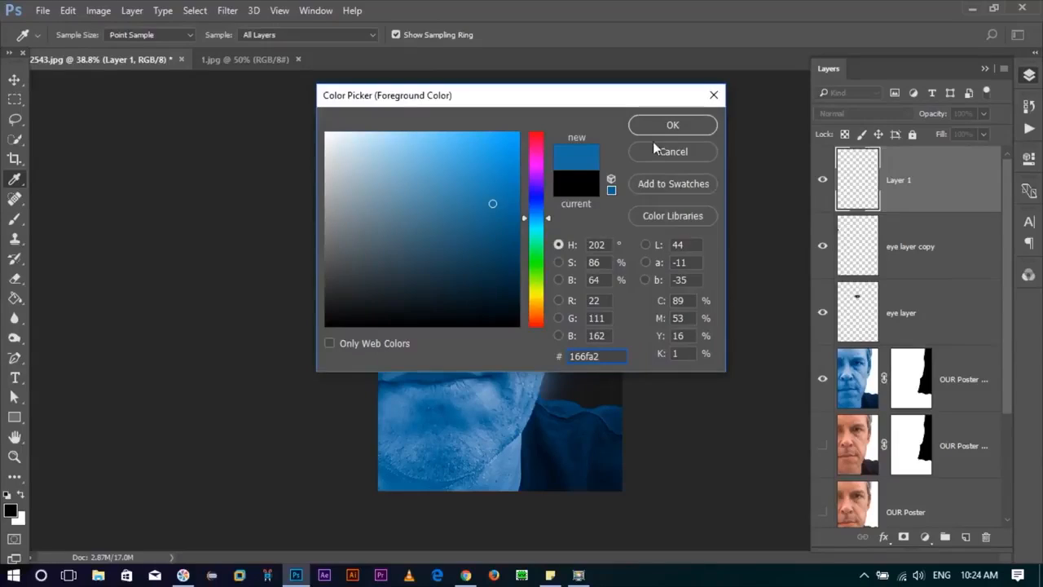
left_click(670, 125)
key("b")
left_click(24, 522)
left_click(478, 228)
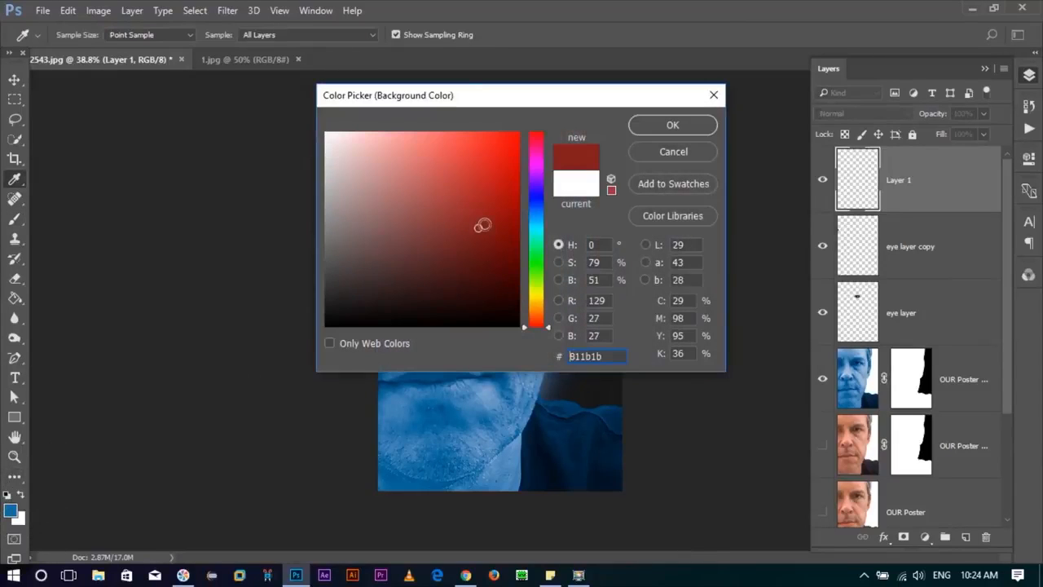
left_click(670, 125)
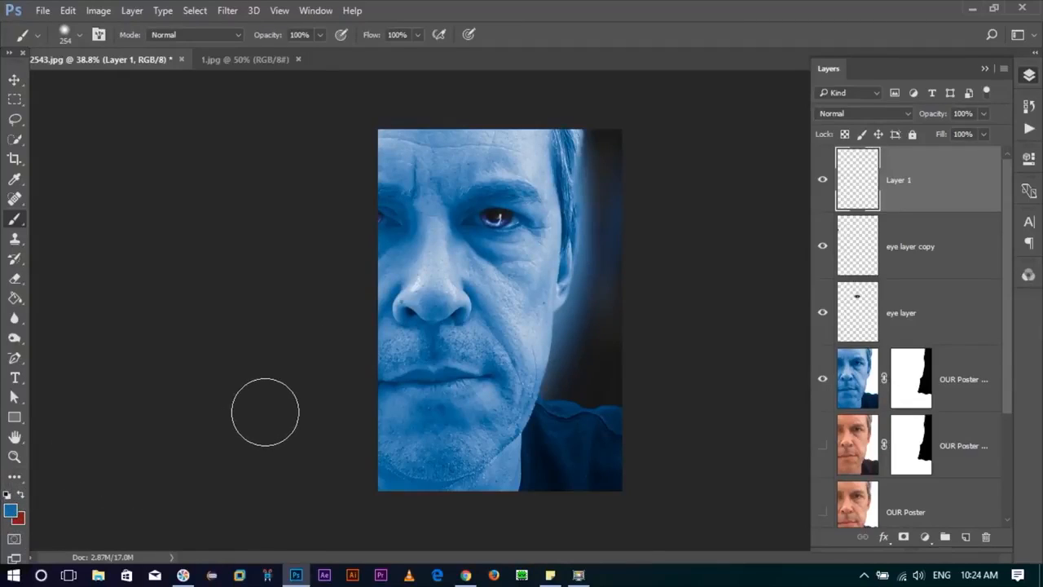
- Reset to the default black and white colors and paint a black strip down the face's left edge with a 254 px soft brush
key("d")
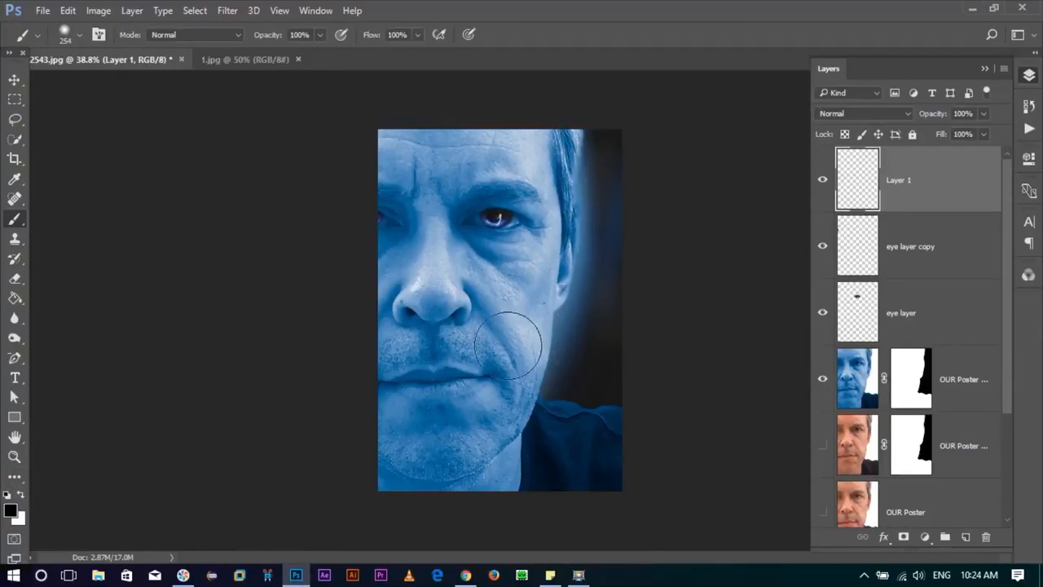
left_click(392, 269)
mouse_move(373, 233)
left_mouse_down()
mouse_move(351, 520)
mouse_move(358, 301)
mouse_move(359, 525)
mouse_move(378, 229)
mouse_move(366, 247)
mouse_move(366, 554)
left_mouse_up()
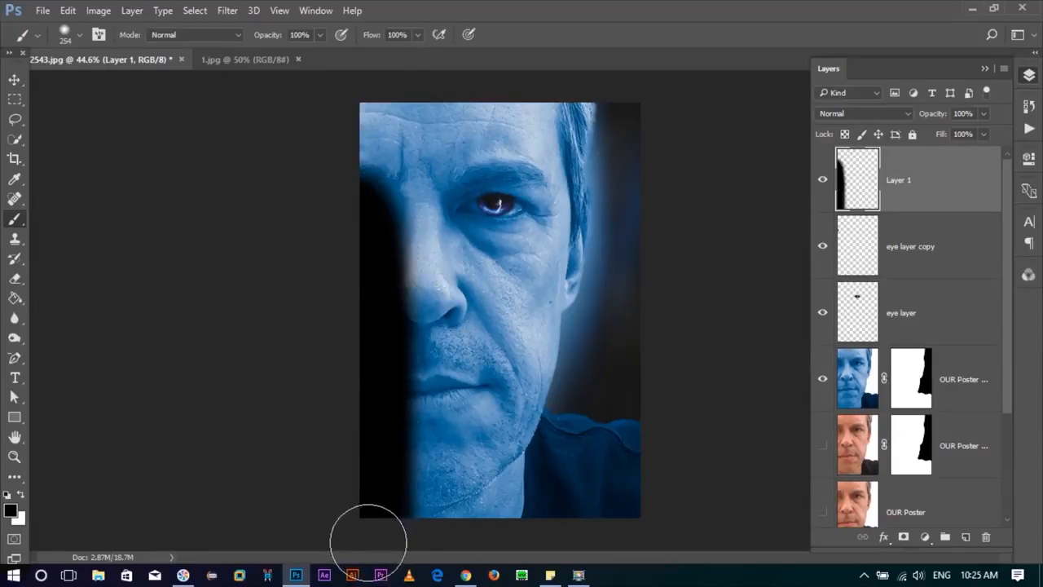
- Apply a Gaussian Blur with a 42.9 px radius to the black strip on Layer 1
left_click(14, 79)
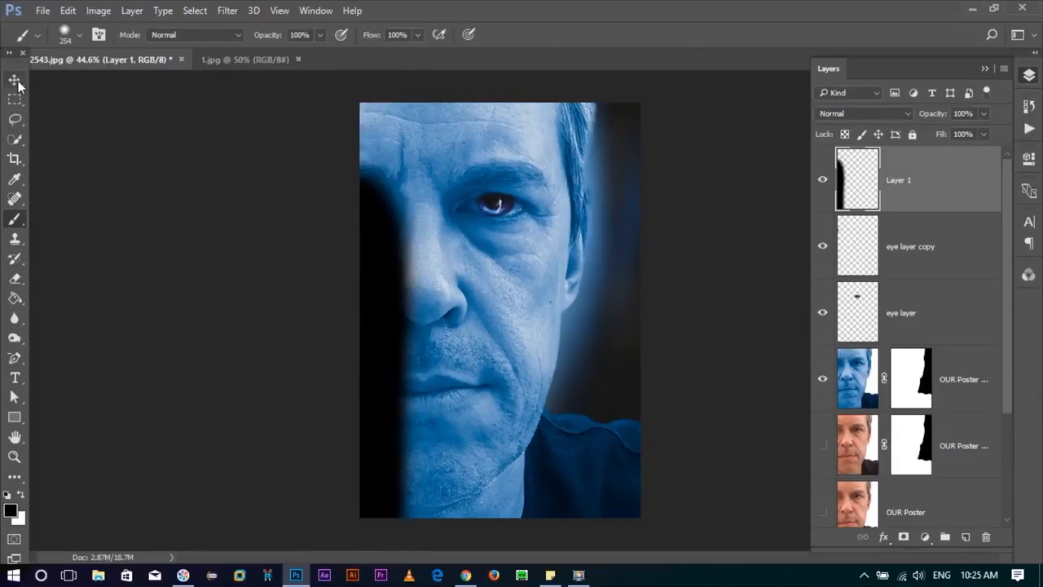
left_click(229, 11)
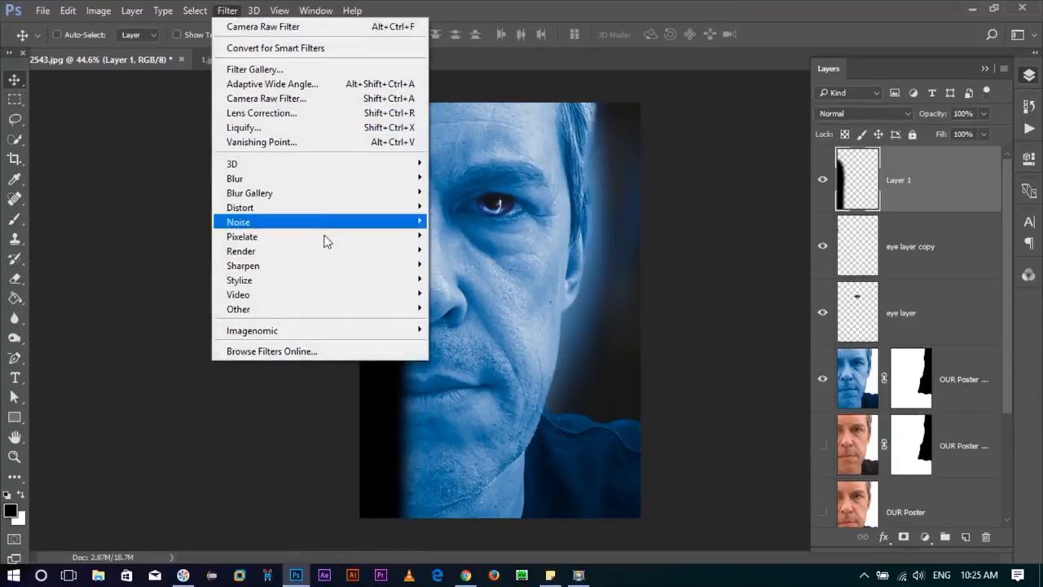
mouse_move(294, 179)
left_click(470, 236)
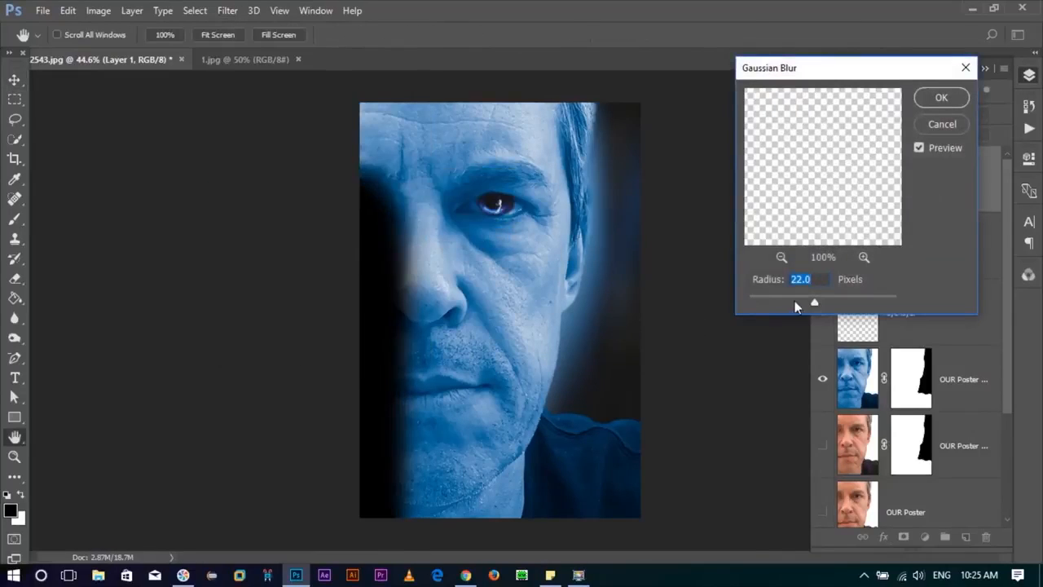
mouse_move(836, 299)
left_mouse_down()
mouse_move(857, 298)
mouse_move(827, 307)
left_mouse_up()
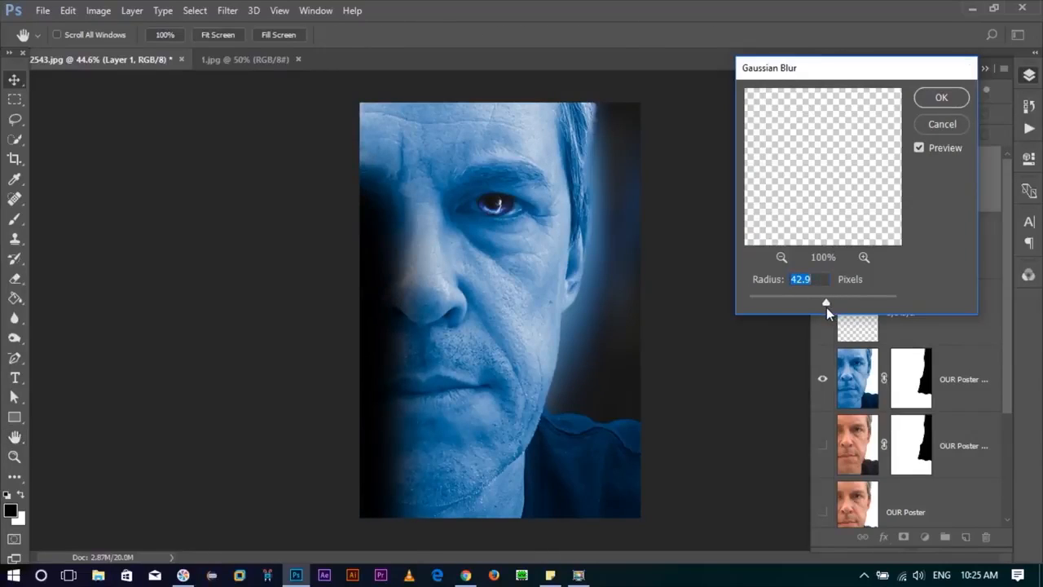
key("Return")
- Duplicate the blurred shadow layer and apply a Gaussian Blur of about 120 px to the copy
key("ctrl")
key("ctrl+j")
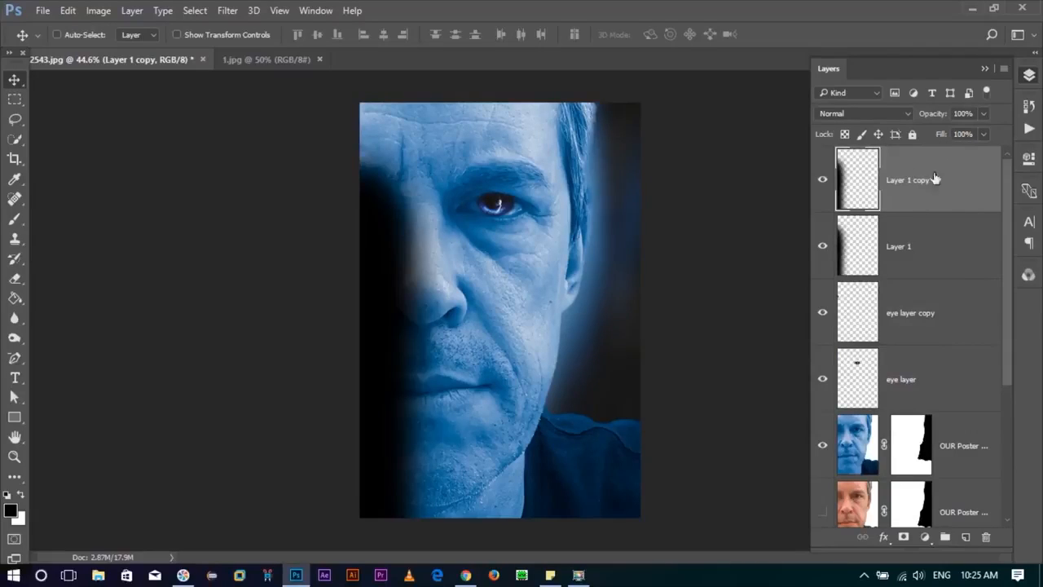
left_click(226, 11)
mouse_move(350, 172)
left_click(478, 233)
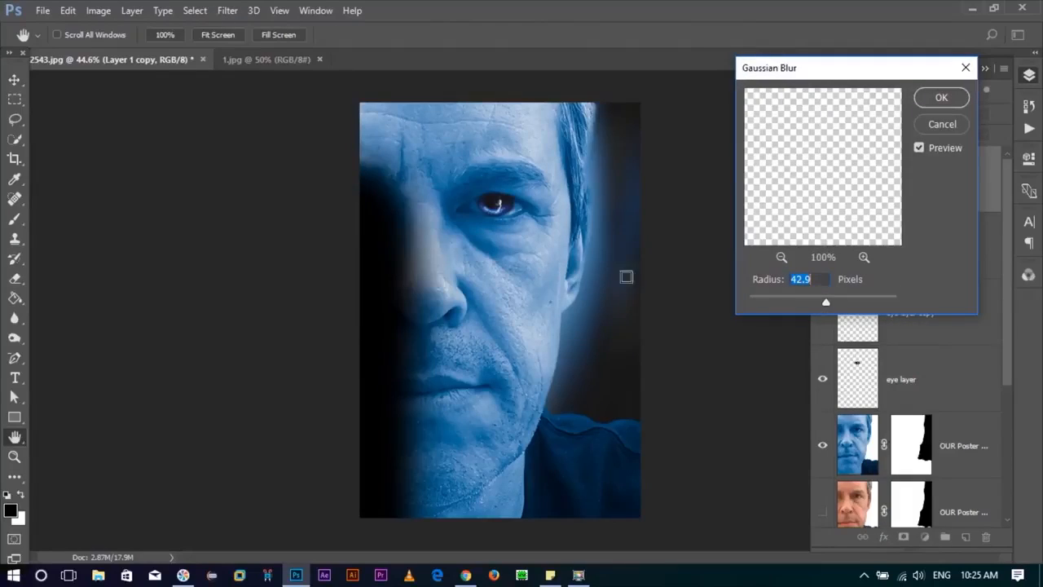
left_click_drag(828, 304, 849, 305)
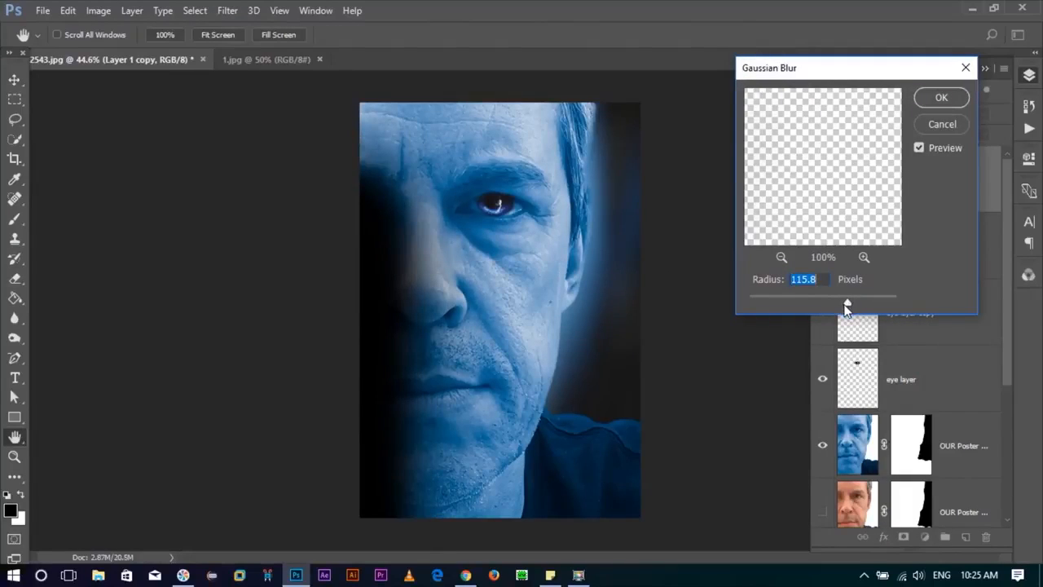
type("1200")
key("Return")
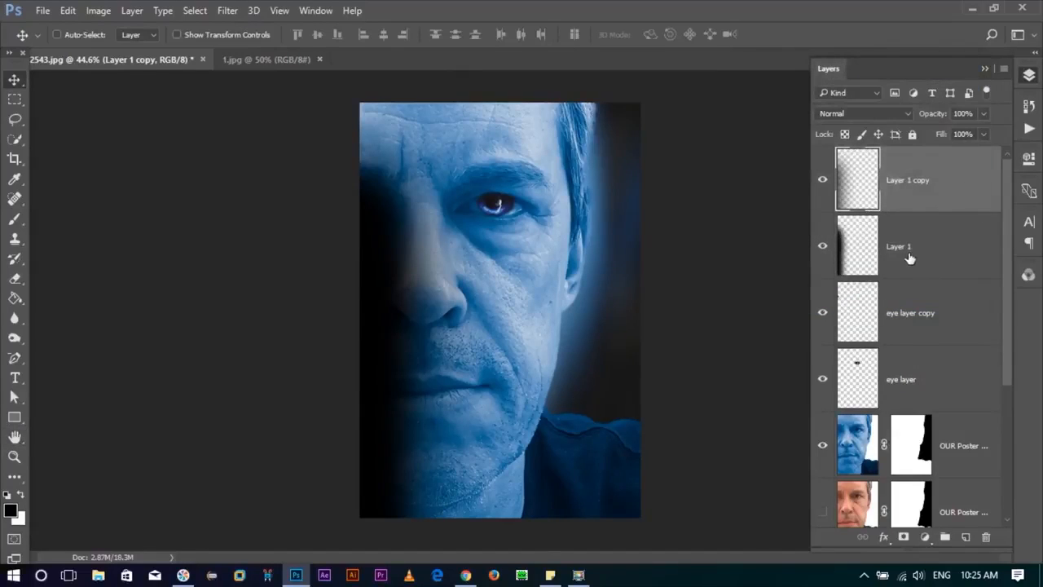
- Set the fill of Layer 1 to 60%
left_click(910, 258)
left_click(821, 246)
left_click(821, 247)
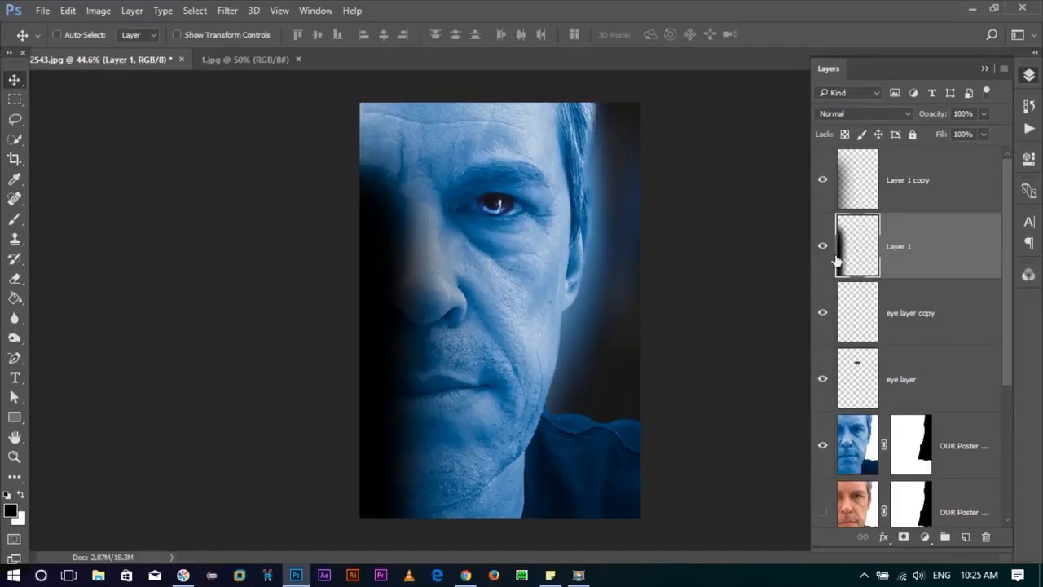
left_click_drag(941, 142, 912, 140)
type("60")
key("Return")
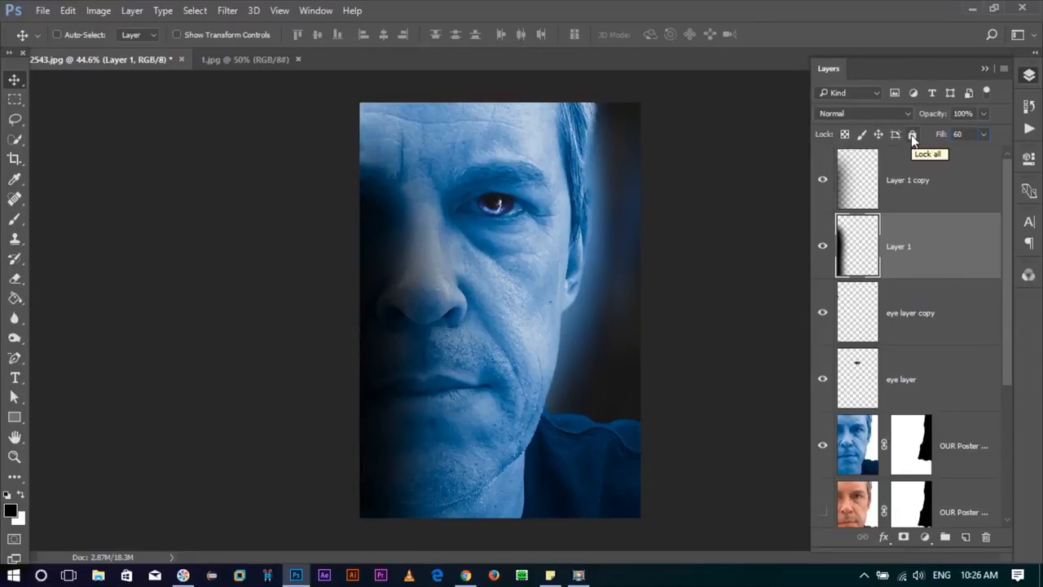
- Transform Layer 1 copy to make its shadow narrower and lower its upper edge
left_click(942, 177)
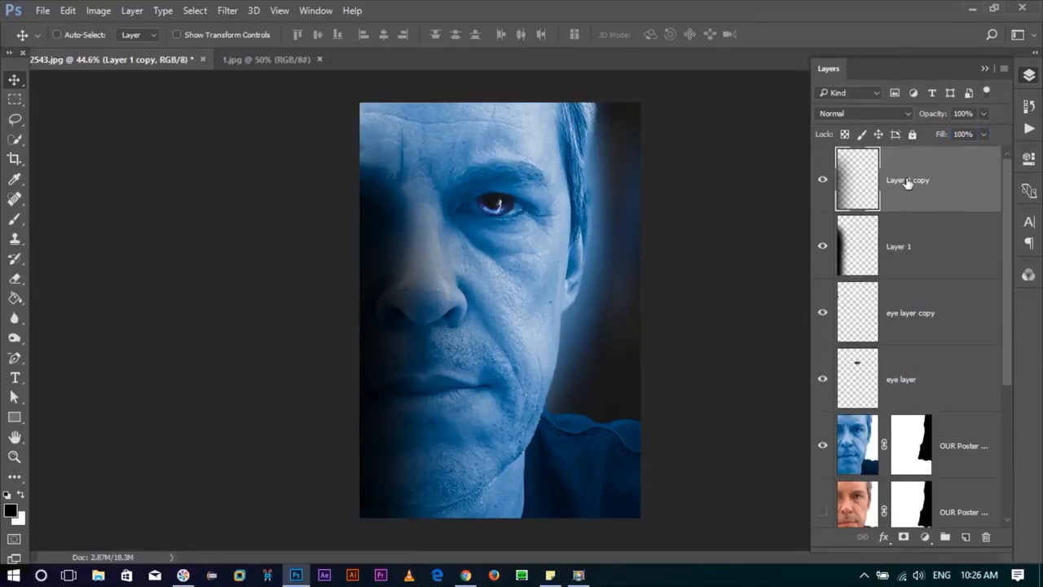
key("ctrl+t")
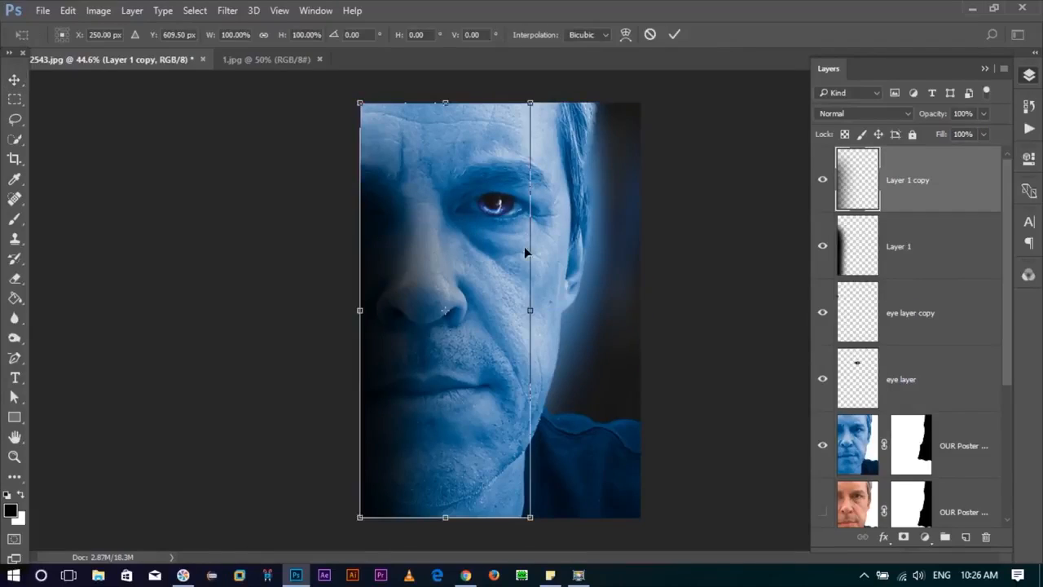
left_click_drag(532, 271, 471, 271)
left_click_drag(409, 98, 408, 121)
key("Return")
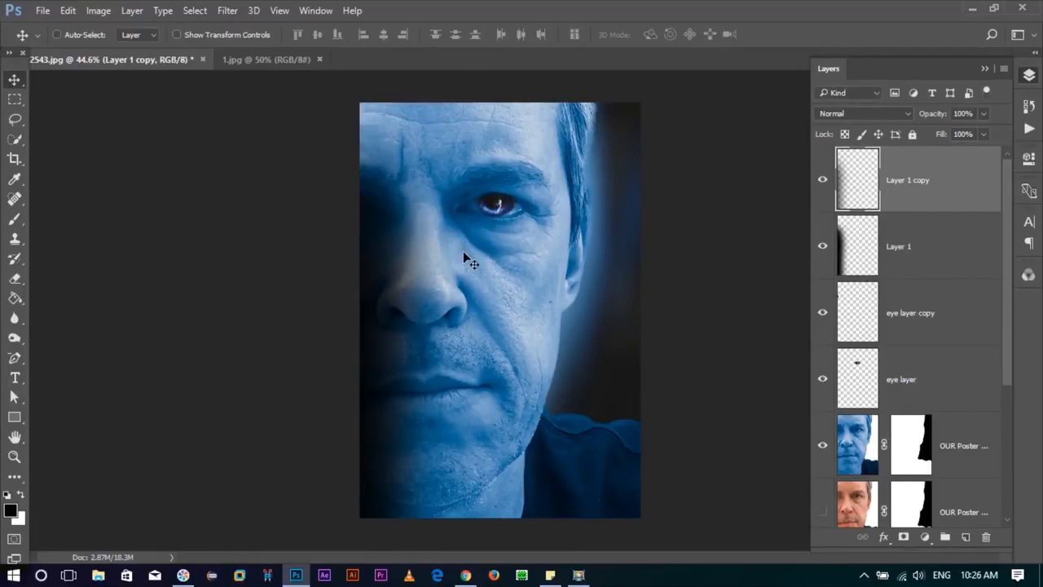
- Rename Layer 1 as "EYE / Shadow" and Layer 1 copy as "Shadow Copy"
left_click(938, 237)
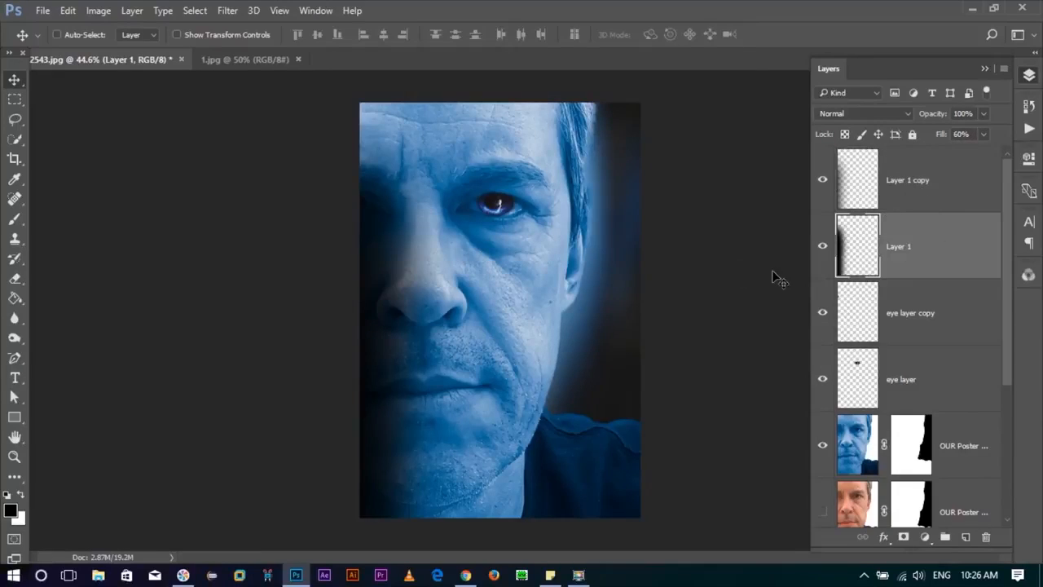
left_click(846, 123)
left_click(848, 121)
left_click(824, 247)
left_click(824, 247)
double_click(906, 246)
type("S")
key("Return")
double_click(923, 181)
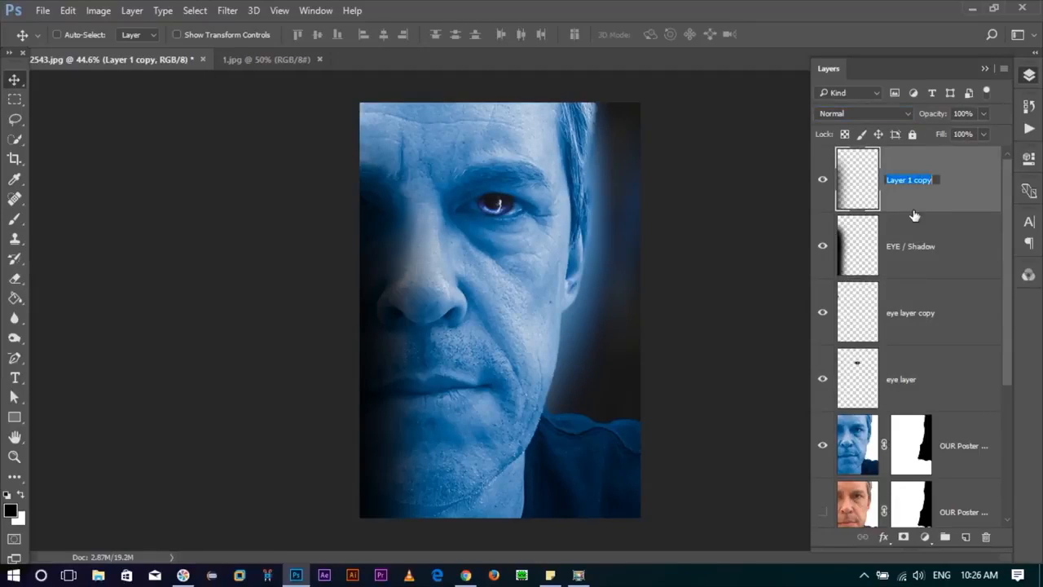
type("Shadow Copy")
key("Return")
- Set the EYE / Shadow layer to Overlay blending with a 50% fill
left_click(945, 236)
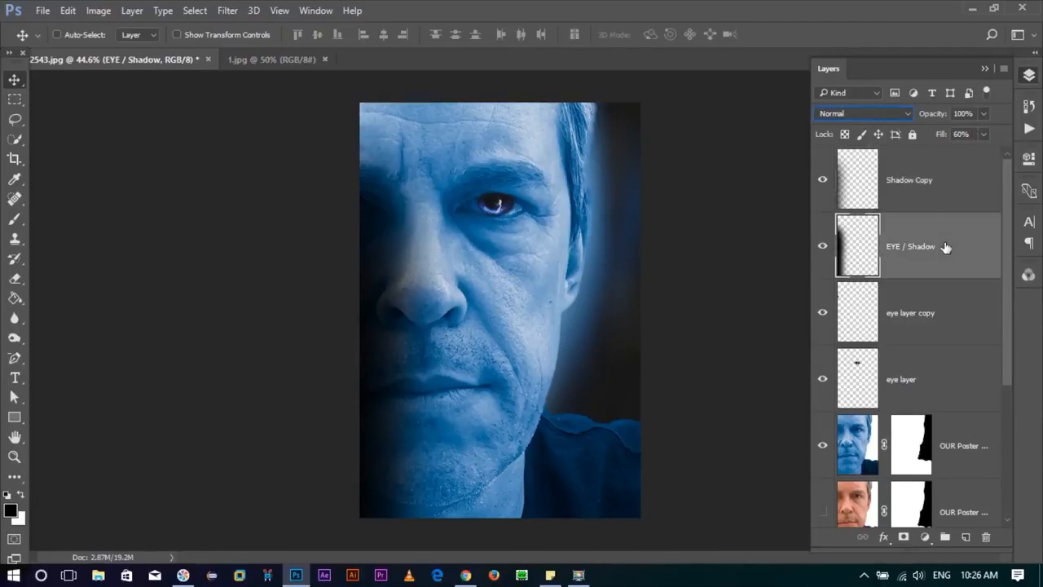
left_click(849, 114)
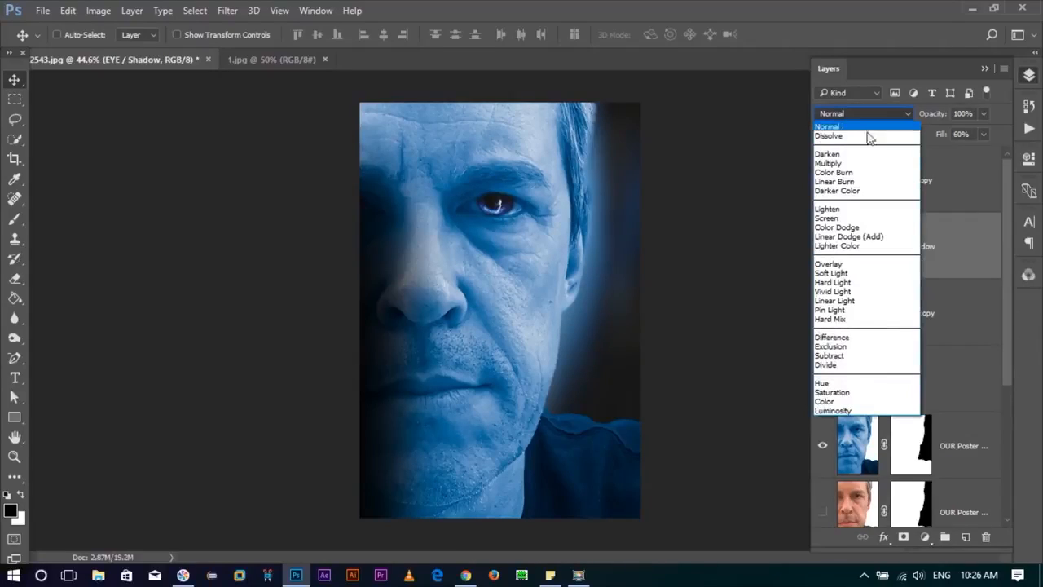
left_click(848, 154)
scroll(835, 118, "down", 5)
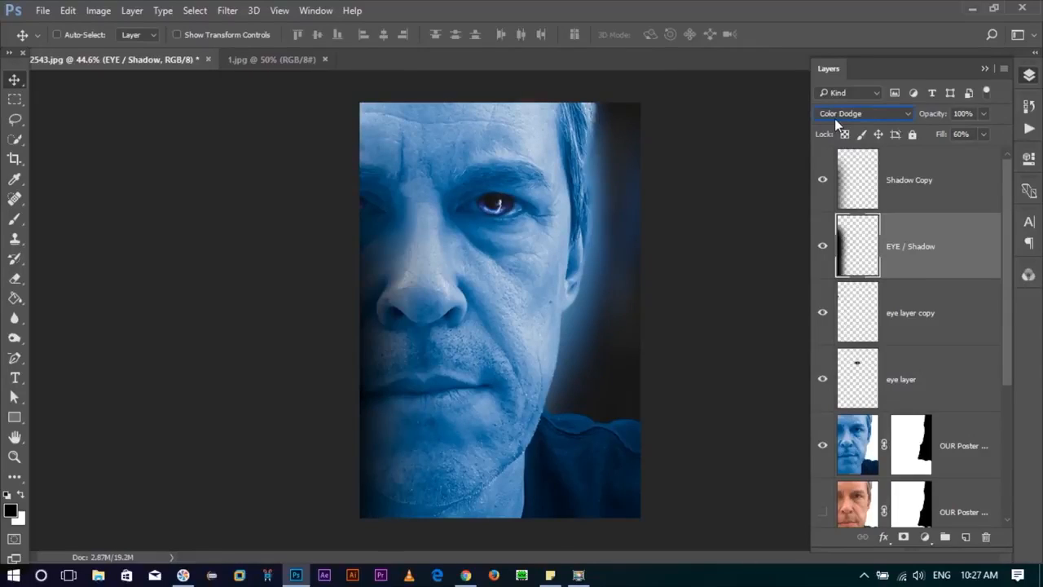
scroll(835, 118, "down", 4)
scroll(835, 118, "up", 1)
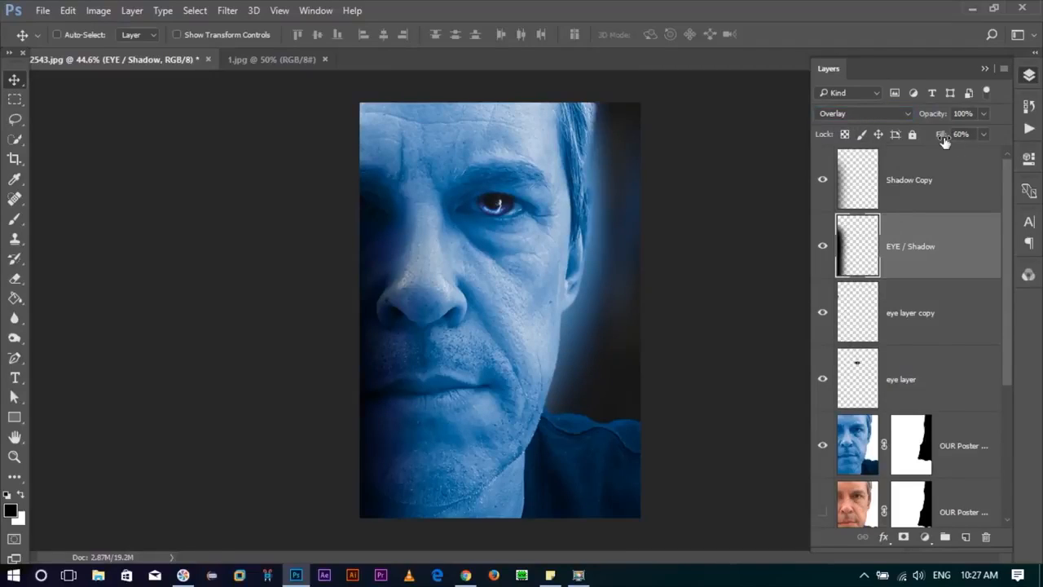
left_click_drag(943, 141, 930, 141)
left_click(946, 137)
type("50")
- Duplicate the EYE / Shadow layer and set the copy to Normal blending with a 40% fill
key("ctrl+j")
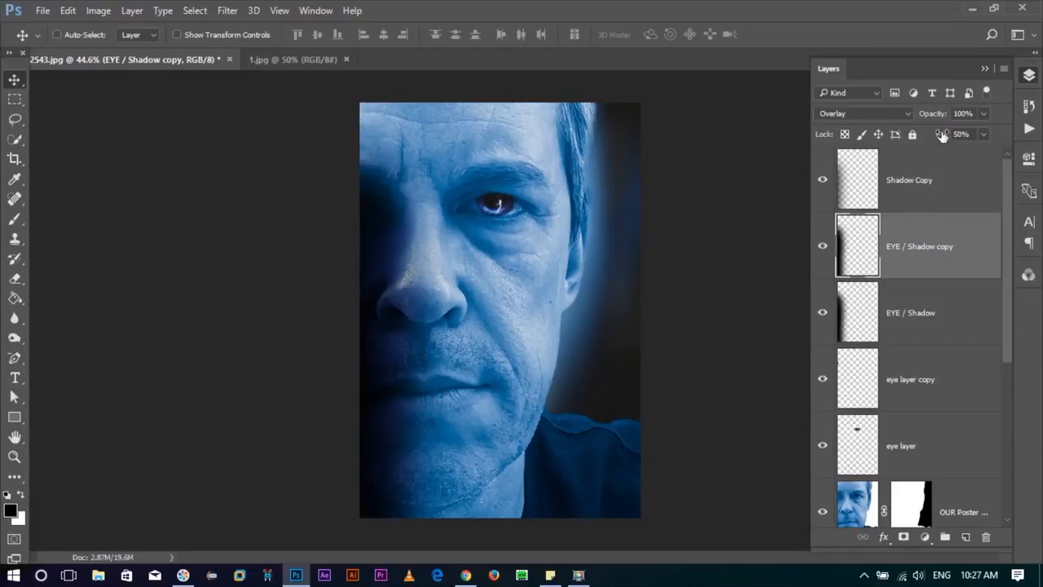
left_click(847, 116)
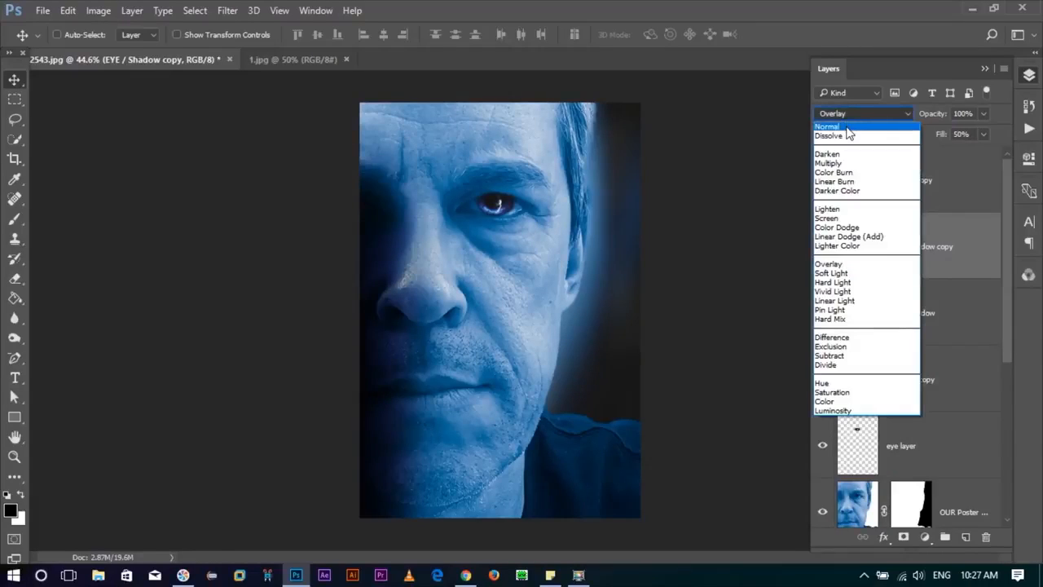
left_click(828, 127)
left_click_drag(940, 137, 930, 139)
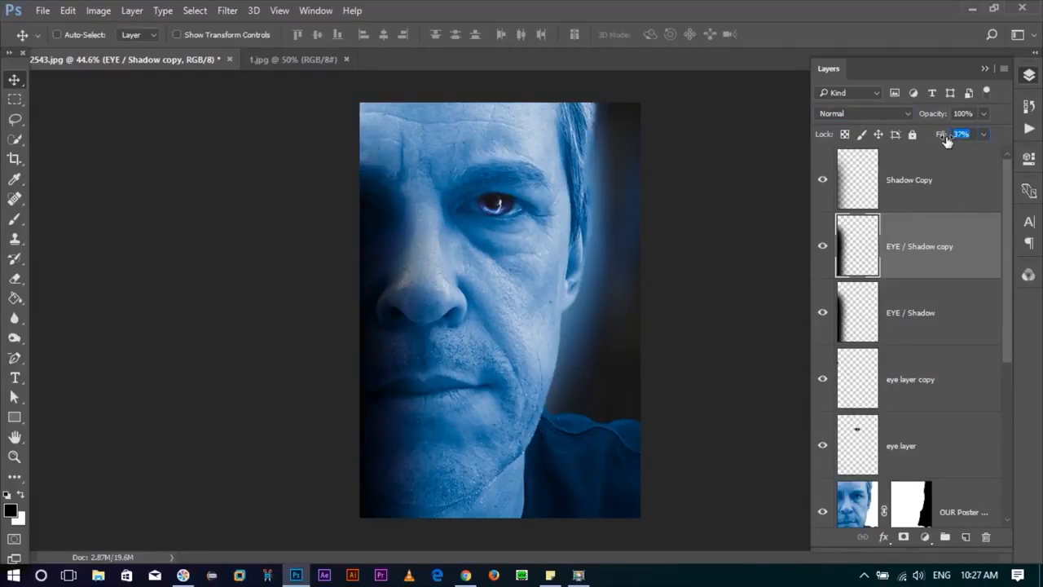
type("40")
left_click_drag(603, 240, 587, 236)
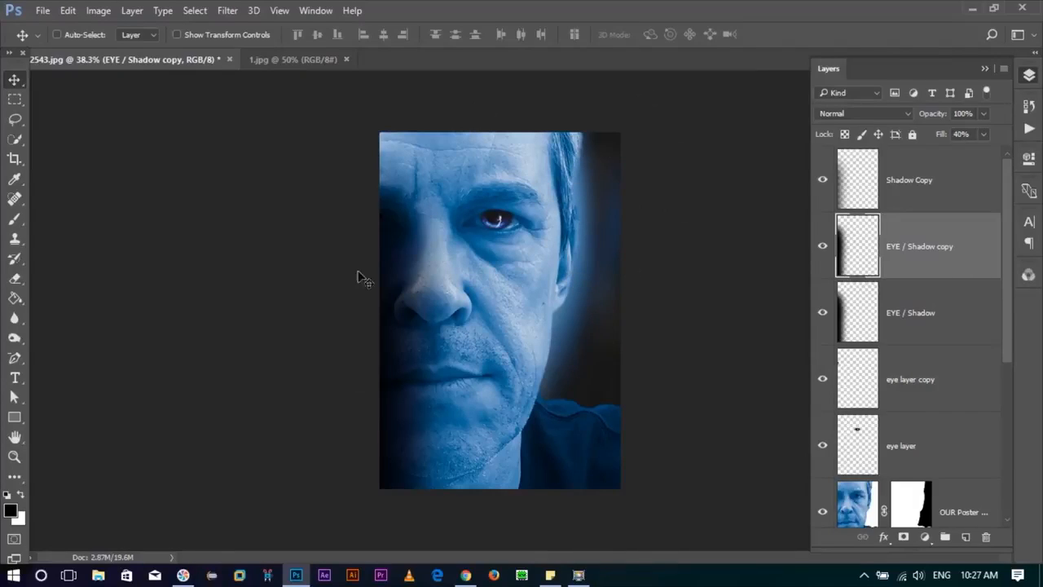
- On the blue OUR Poster portrait layer, set up the Sharpen tool with a 107 px brush and 70% strength
left_click_drag(529, 310, 552, 319)
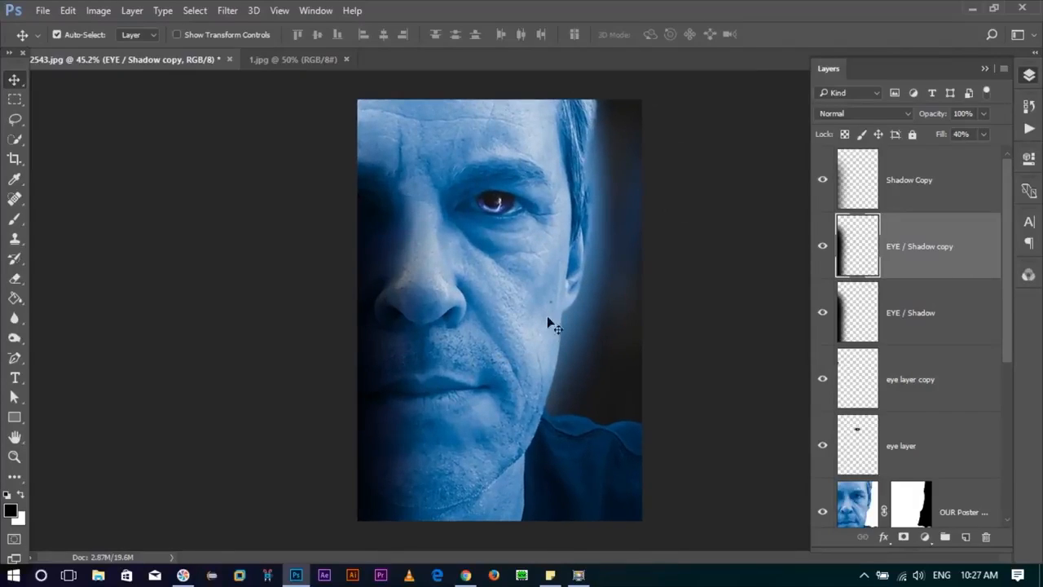
scroll(881, 417, "down", 3)
scroll(866, 376, "up", 2)
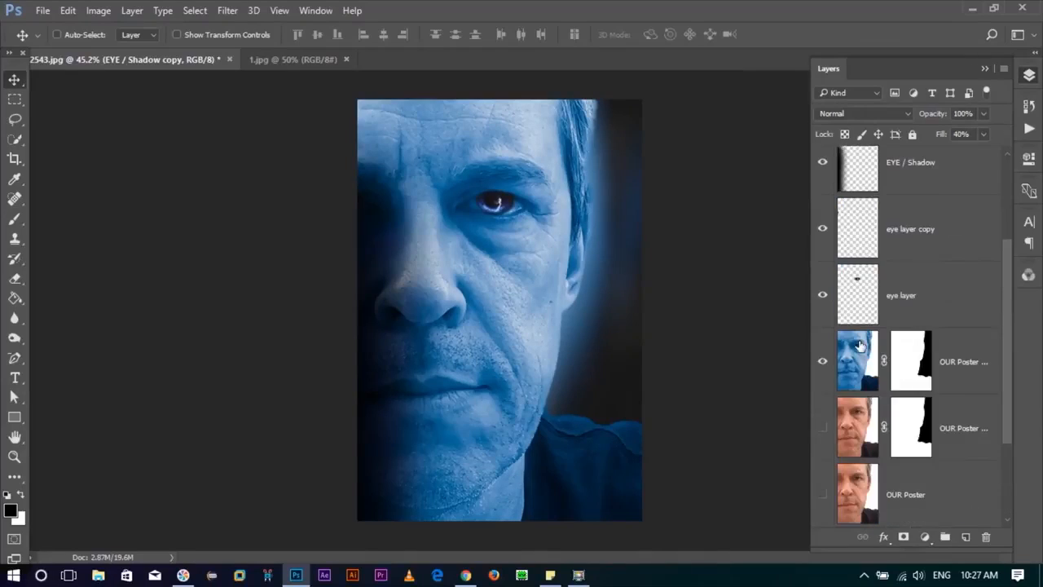
left_click(859, 363)
scroll(896, 349, "up", 2)
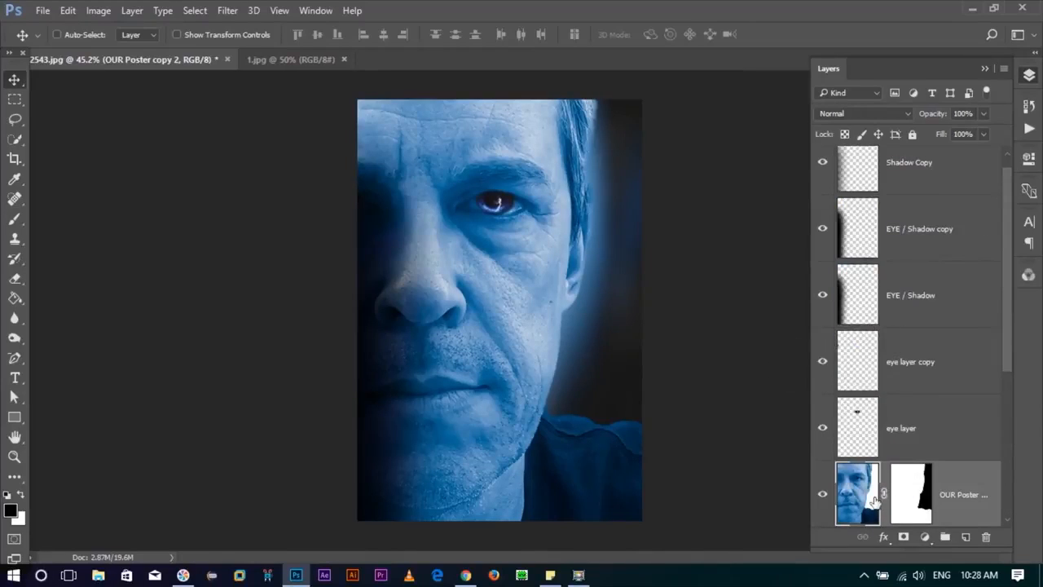
key("ctrl+space")
left_click_drag(462, 167, 547, 233)
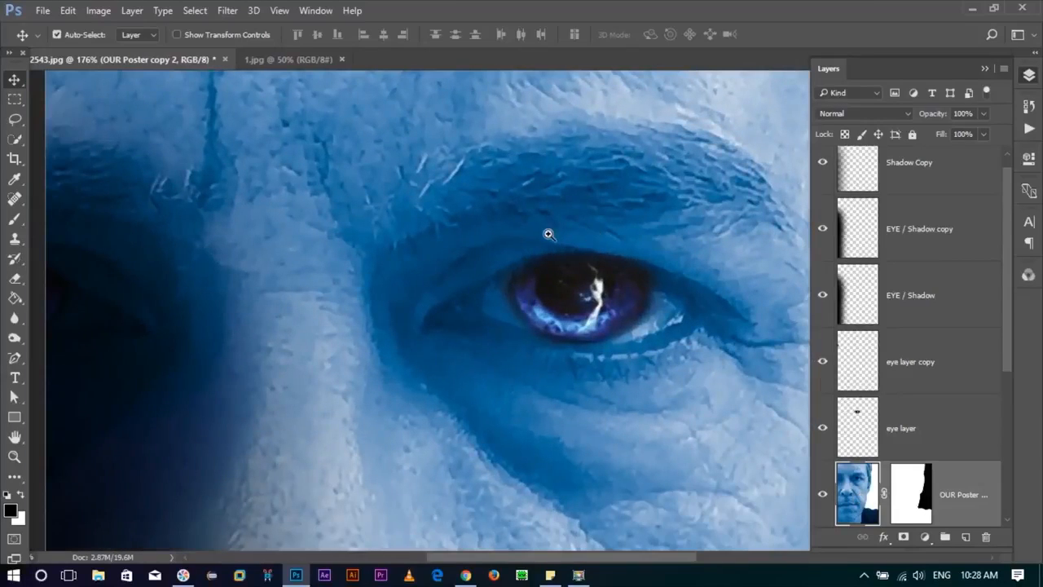
left_click(15, 320)
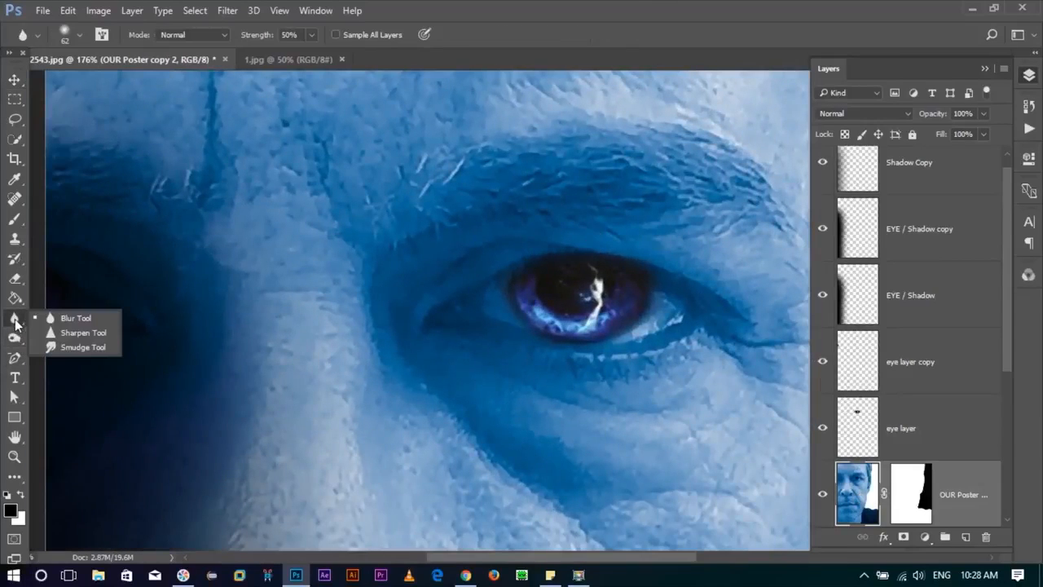
left_click(81, 333)
right_click(514, 247, "alt")
left_click_drag(512, 244, 534, 245)
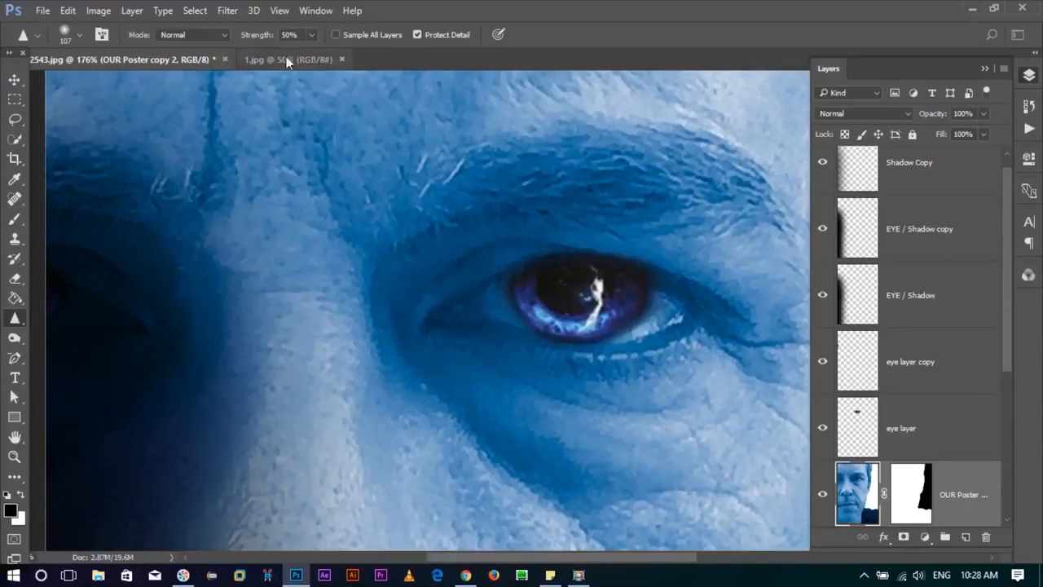
type("70")
- Sharpen the eyebrow, the glowing eye's rim and the surrounding skin on the lit side of the face
scroll(522, 221, "down", 3)
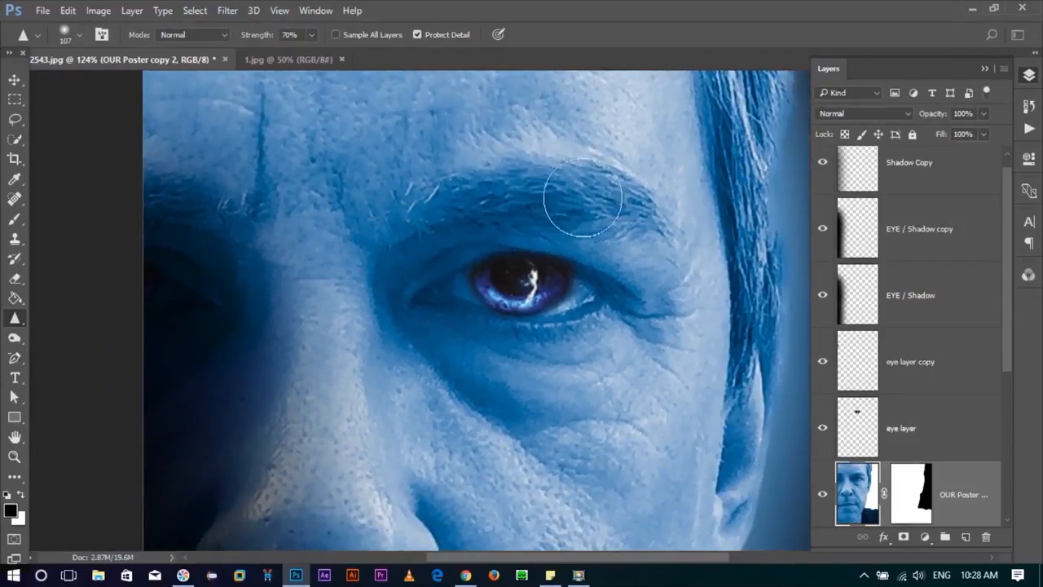
mouse_move(583, 198)
left_mouse_down()
mouse_move(440, 192)
mouse_move(646, 199)
mouse_move(611, 208)
mouse_move(451, 195)
mouse_move(620, 181)
mouse_move(626, 213)
mouse_move(535, 203)
mouse_move(512, 178)
mouse_move(632, 193)
mouse_move(633, 281)
mouse_move(617, 300)
mouse_move(640, 316)
mouse_move(526, 322)
mouse_move(606, 295)
mouse_move(542, 313)
mouse_move(448, 306)
mouse_move(438, 294)
mouse_move(496, 285)
mouse_move(577, 291)
mouse_move(448, 284)
mouse_move(616, 294)
mouse_move(484, 302)
left_mouse_up()
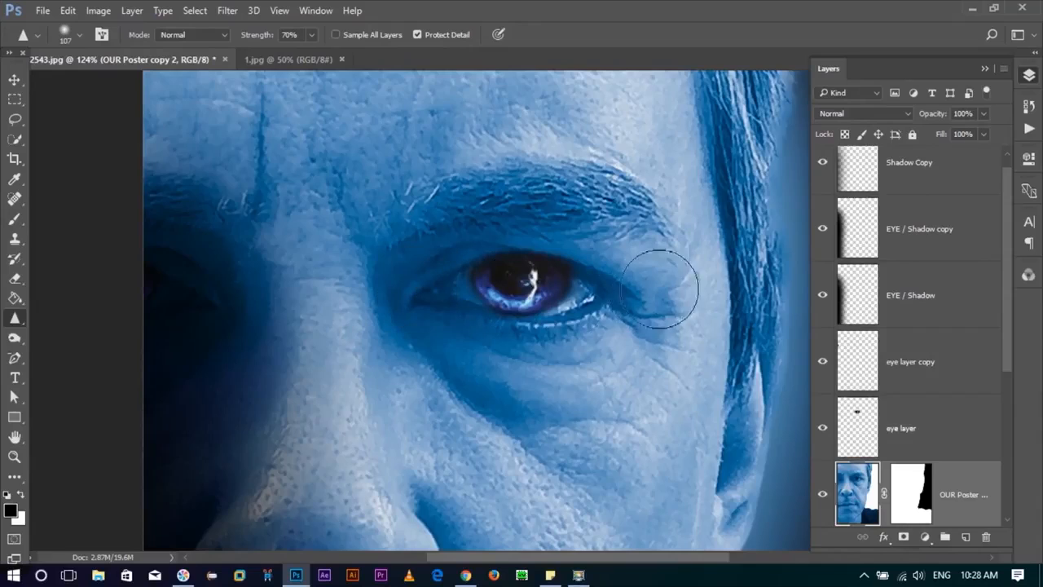
left_click_drag(664, 285, 494, 282)
left_click_drag(567, 131, 599, 153)
- Sharpen the skin texture and stubble across the nose, cheek, mouth and chin
mouse_move(342, 324)
left_mouse_down()
mouse_move(465, 238)
mouse_move(469, 106)
left_mouse_up()
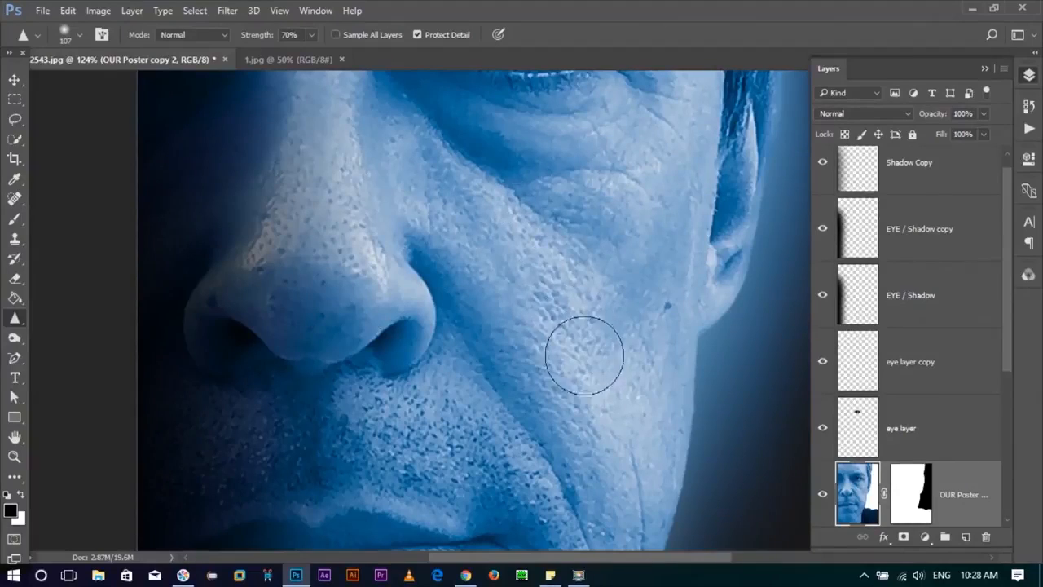
left_click_drag(571, 377, 575, 238)
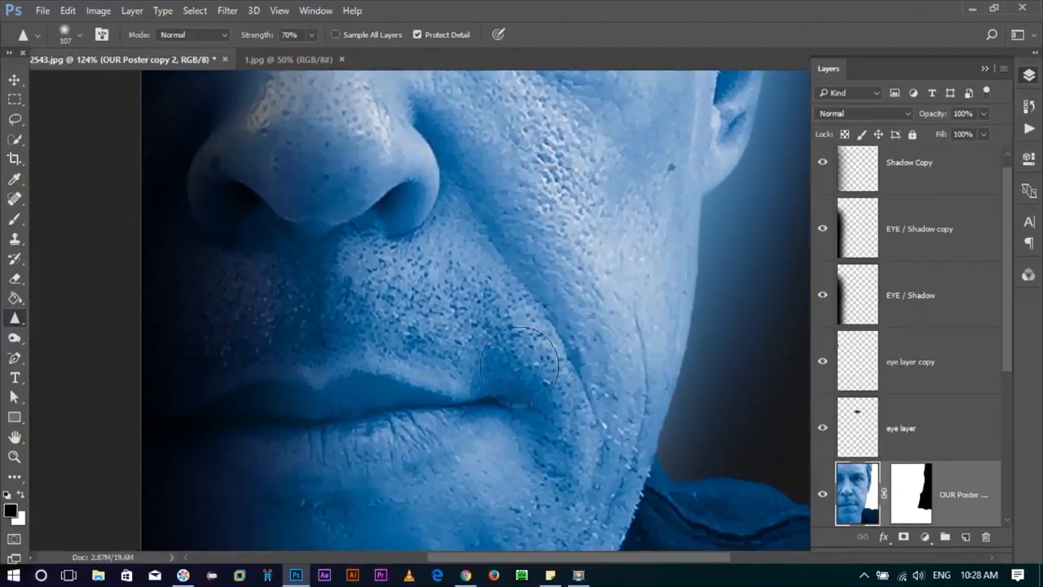
left_click_drag(345, 164, 403, 360)
left_click_drag(405, 414, 436, 180)
left_click_drag(632, 413, 570, 269)
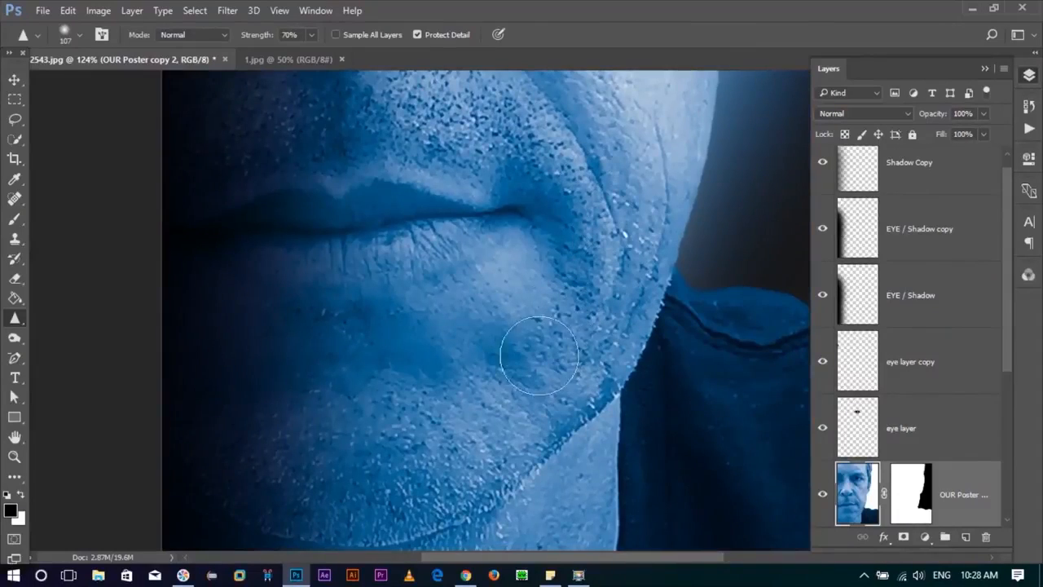
left_click_drag(444, 452, 517, 310)
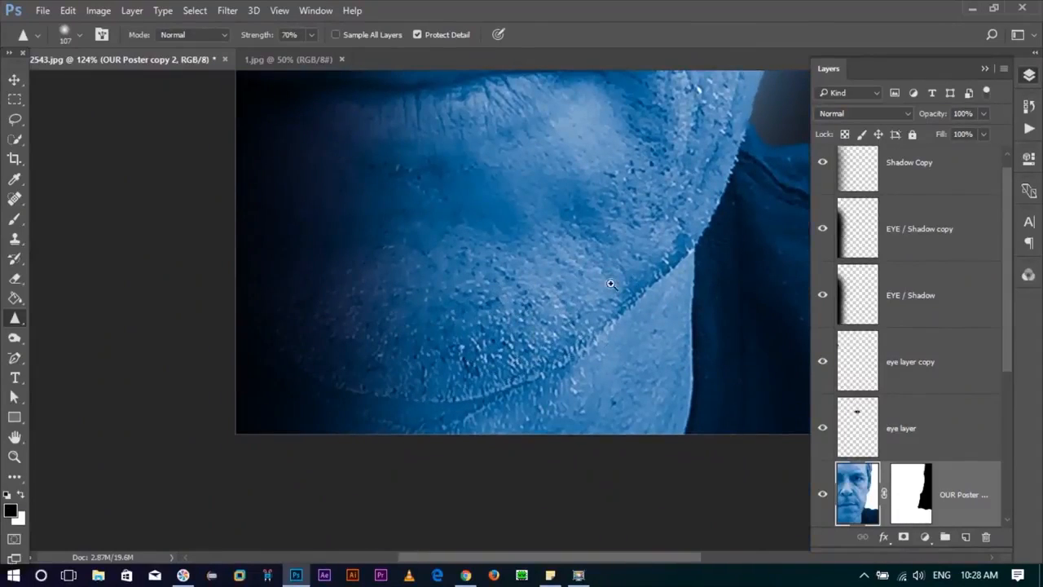
key("ctrl+0")
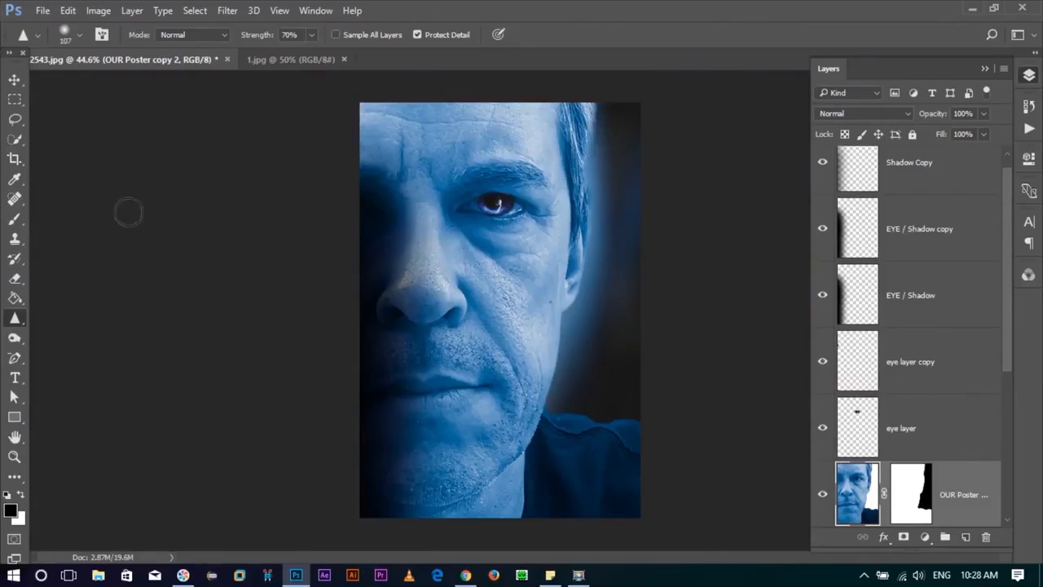
- Create a new empty layer above the Shadow Copy layer
left_click(14, 79)
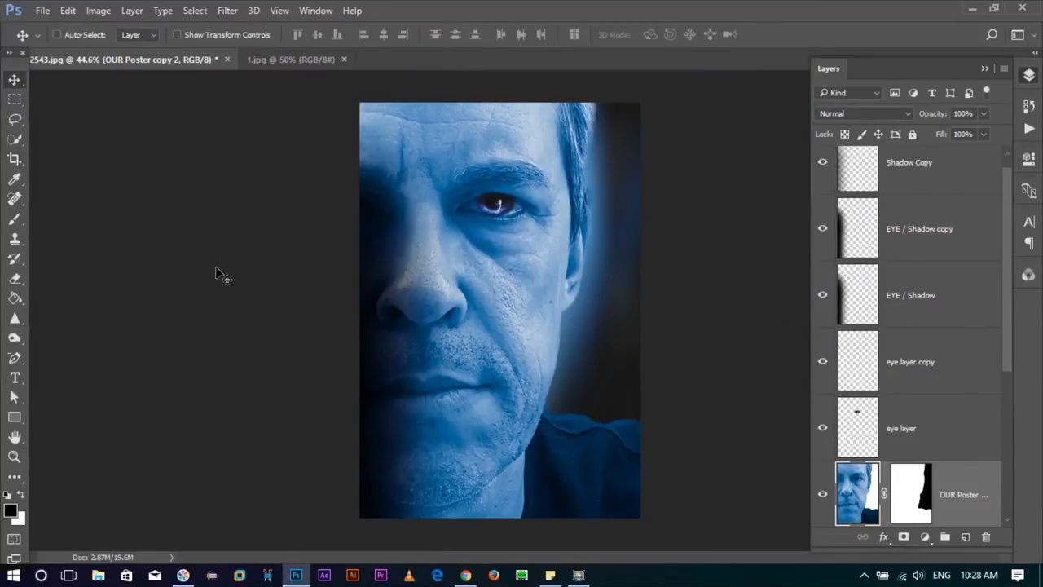
scroll(938, 195, "up", 1)
left_click(909, 181)
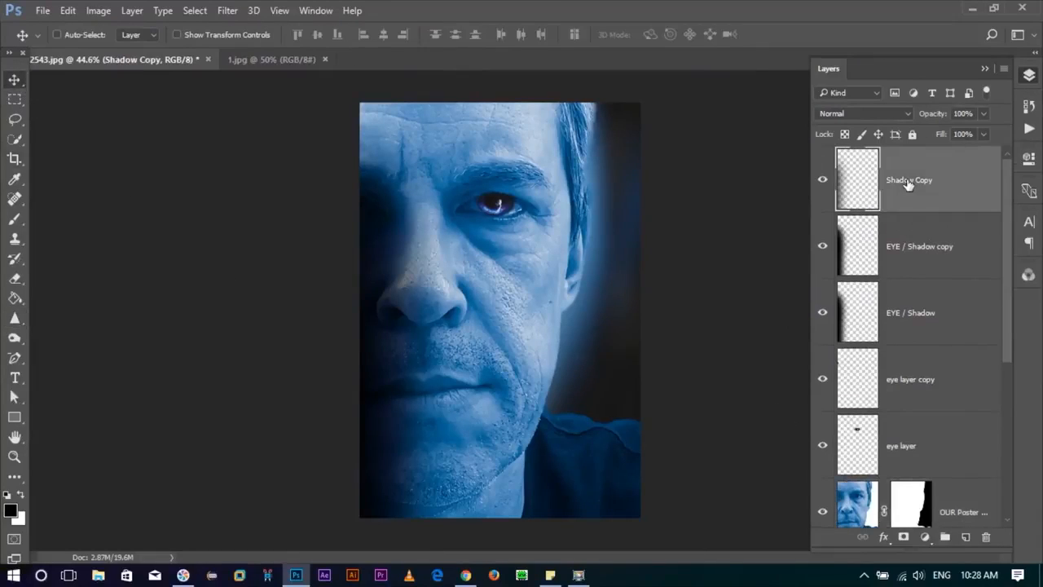
left_click(966, 537)
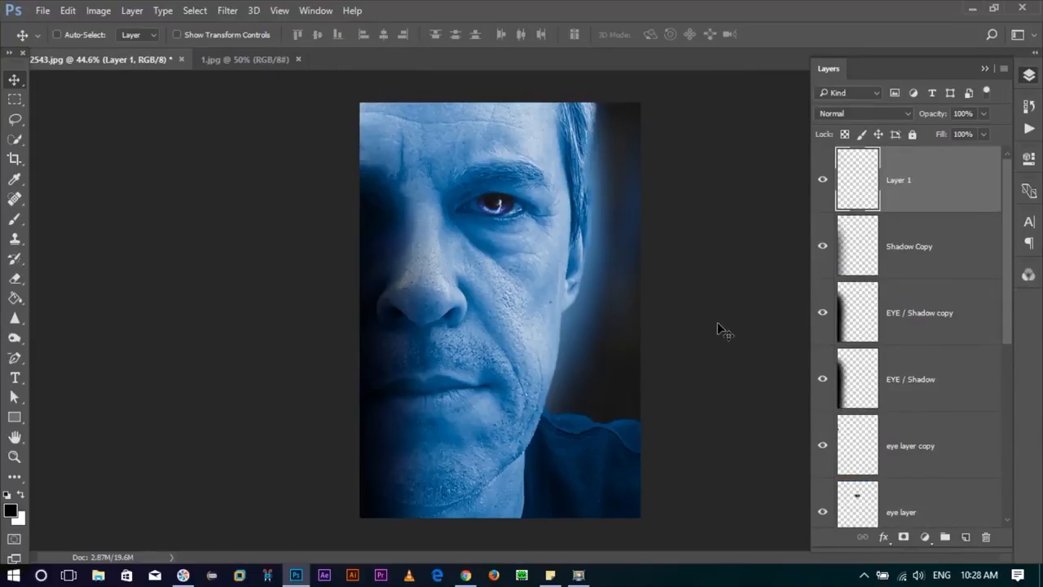
- Draw a freehand lasso selection around the face just inside the poster edges and feather it by 100 pixels
right_click(18, 108)
right_click(16, 121)
left_click(79, 122)
mouse_move(381, 159)
left_mouse_down()
mouse_move(459, 128)
mouse_move(566, 123)
mouse_move(598, 153)
mouse_move(611, 318)
mouse_move(605, 481)
mouse_move(435, 490)
left_mouse_up()
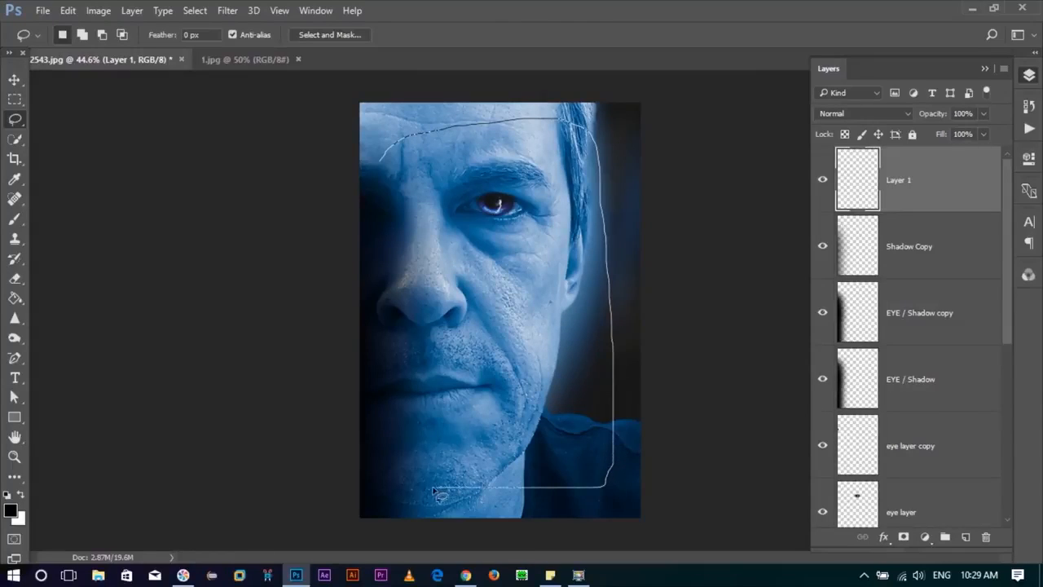
left_click_drag(383, 168, 383, 163)
right_click(477, 204)
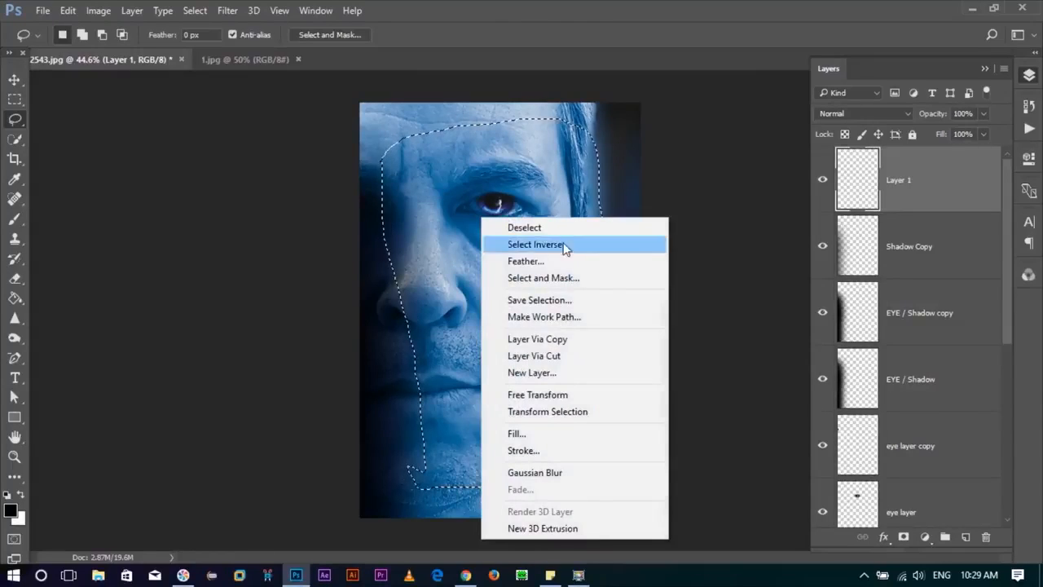
left_click(530, 262)
type("100")
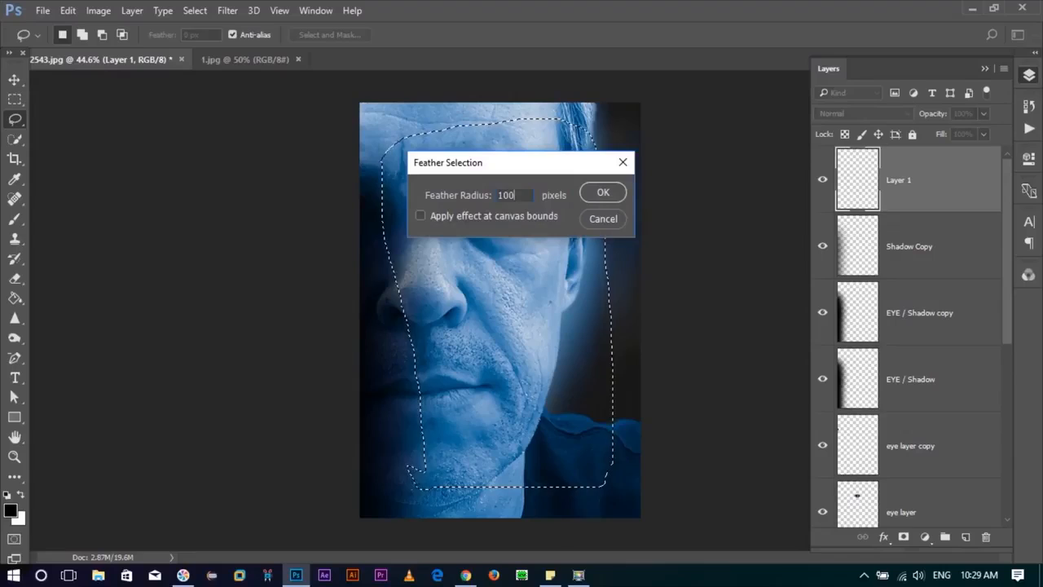
key("Return")
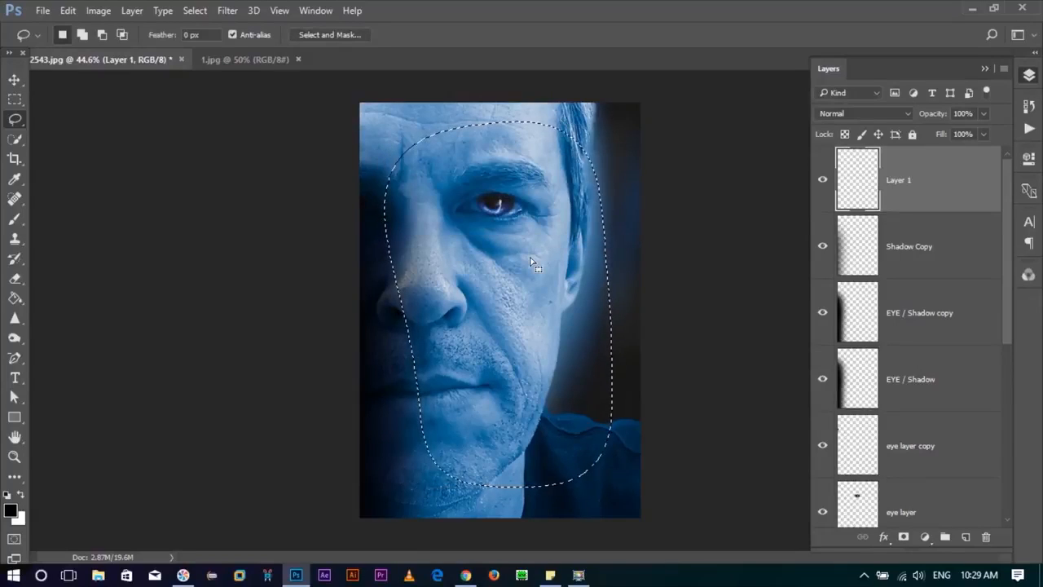
- Invert the feathered selection, fill it with black on Layer 1 as a vignette, and deselect
key("ctrl+shift+i")
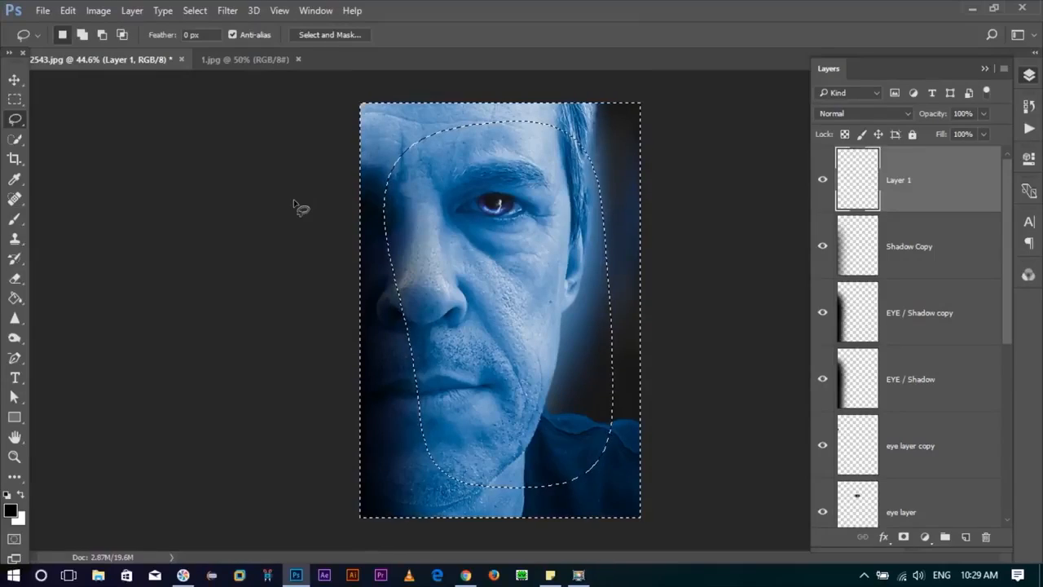
key("alt")
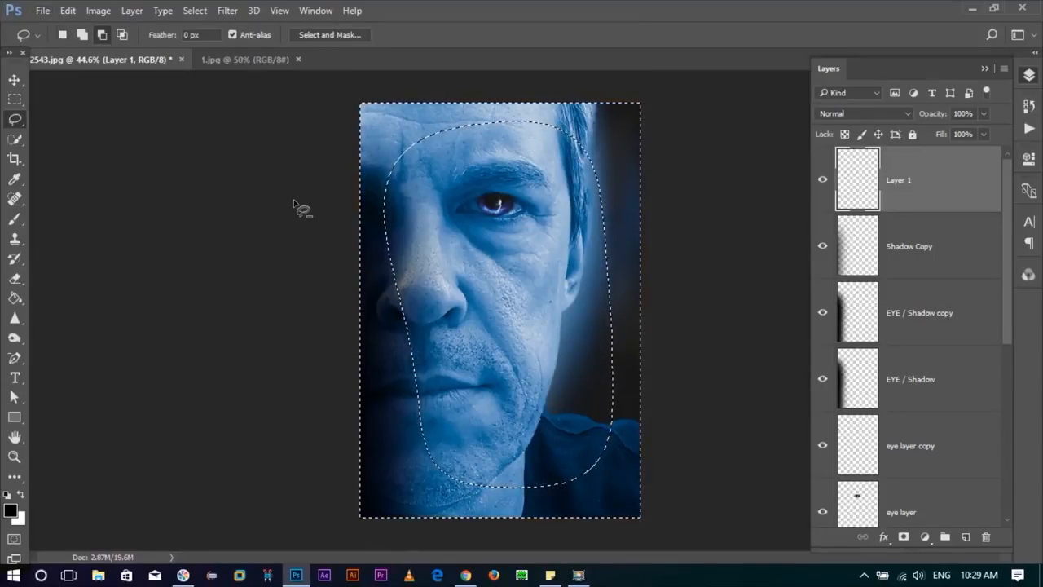
key("alt+BackSpace")
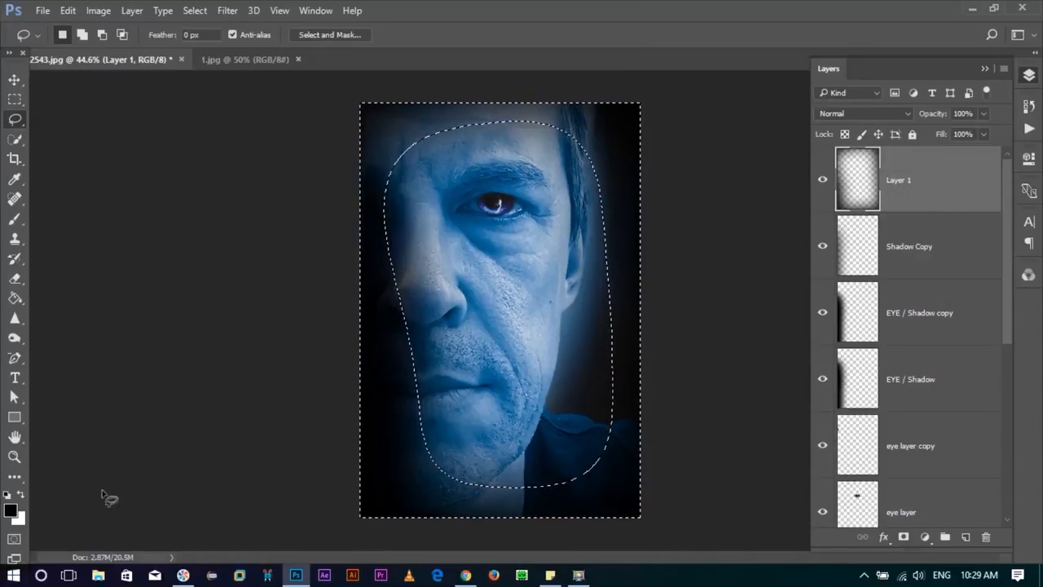
left_click(263, 397)
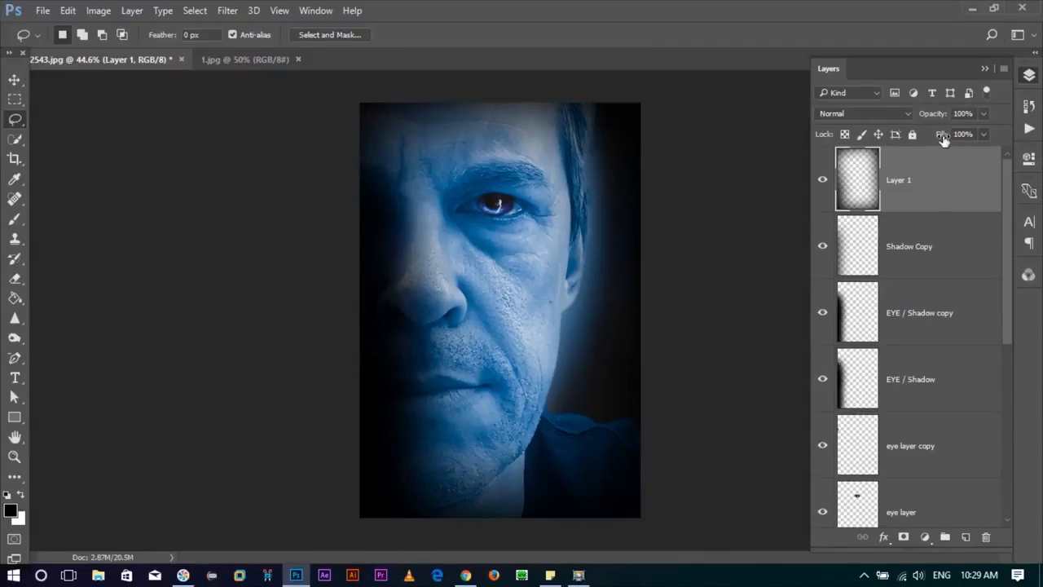
- Set the vignette layer's opacity to 70% and fill to 35%, and preview the image without the interface
left_click(225, 14)
left_click(939, 140)
left_click_drag(913, 137, 919, 111)
type("70")
key("Return")
key("Tab")
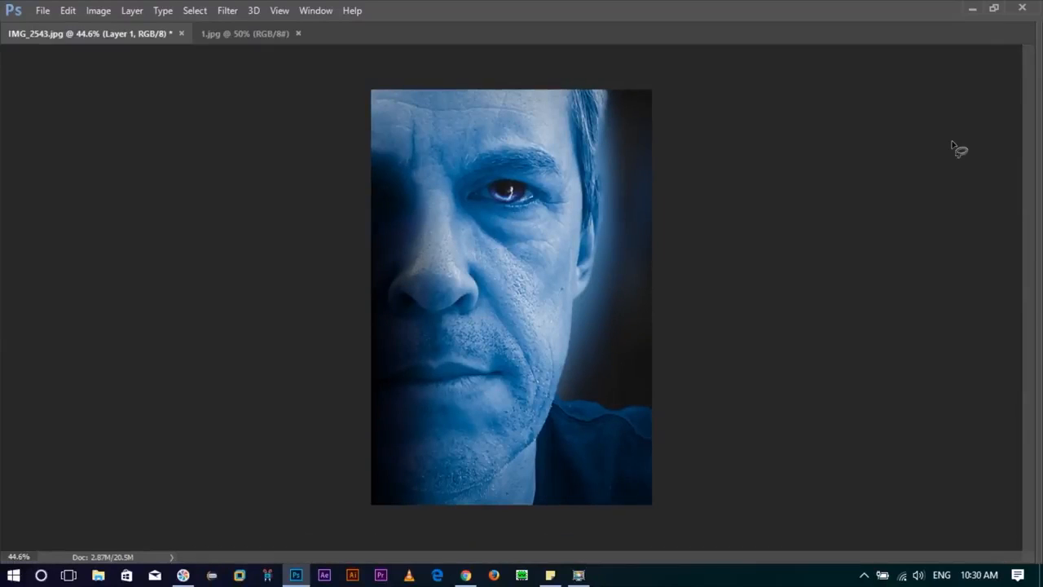
key("Tab")
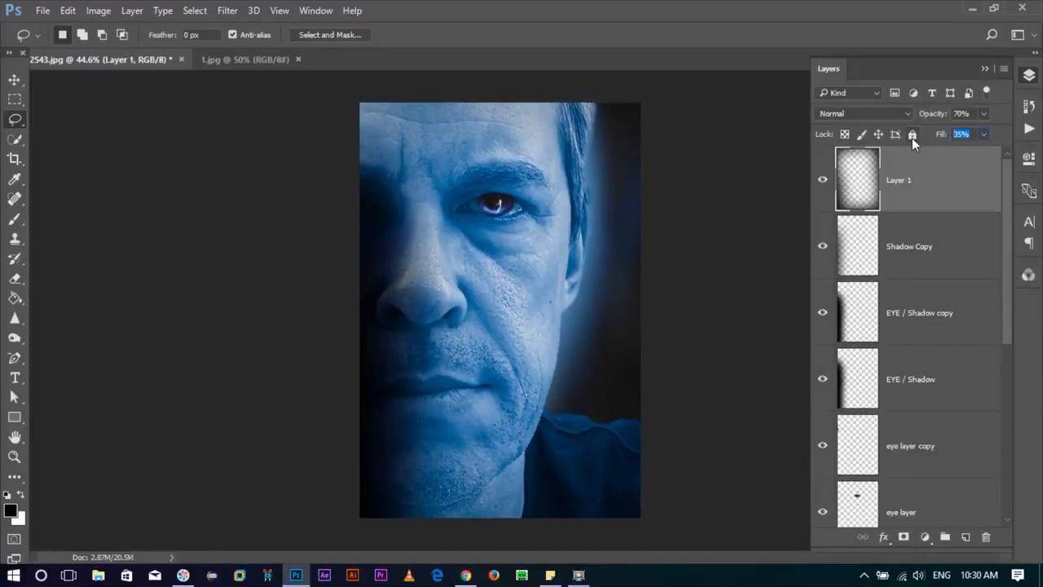
- Try a 50% fill on Layer 1, settle on 30%, and compare the image with the layer hidden and shown
type("5")
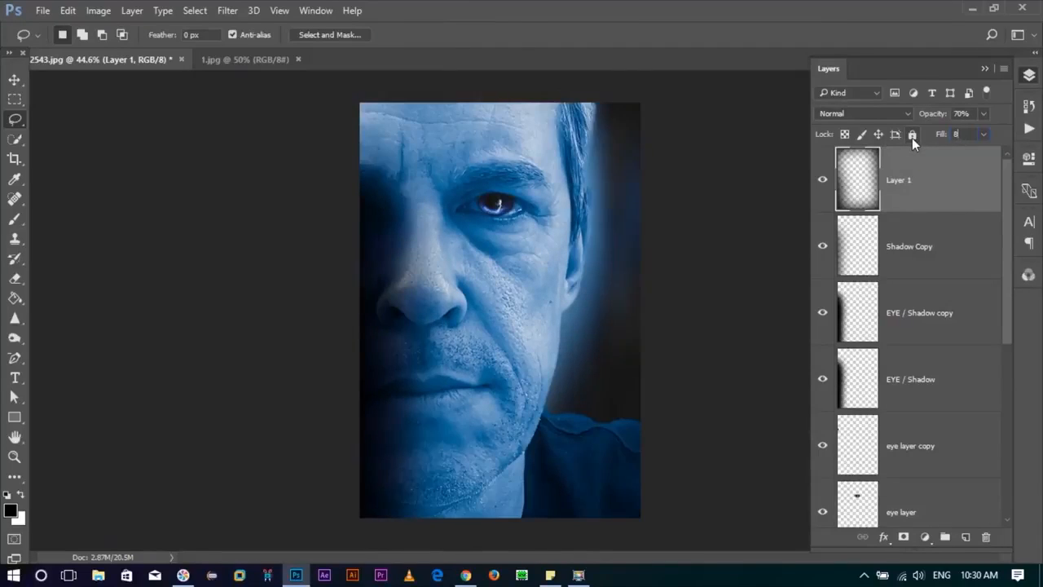
type("0")
key("Return")
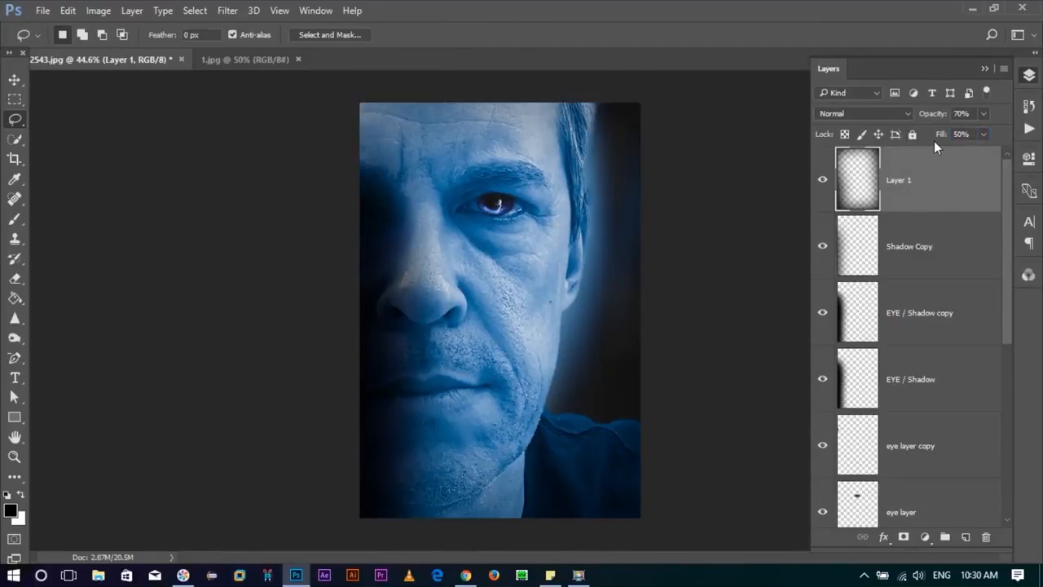
left_click(973, 135)
type("30")
key("Return")
left_click(822, 181)
left_click(822, 183)
- Try blending modes from Darken through Overlay on Layer 1 and compare the image with the layer hidden and shown
left_click(842, 115)
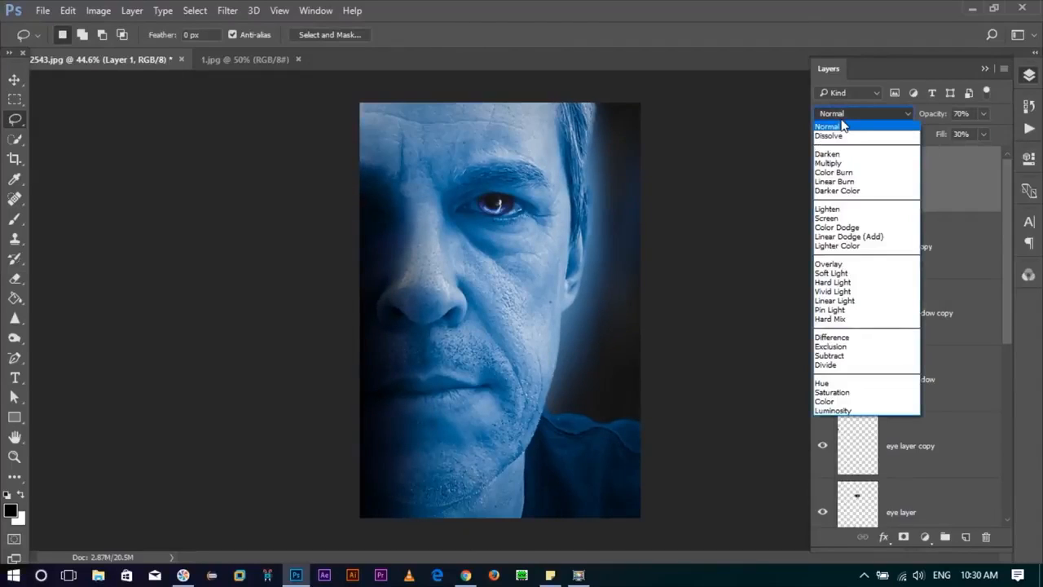
left_click(828, 155)
scroll(837, 113, "down", 4)
scroll(837, 114, "down", 4)
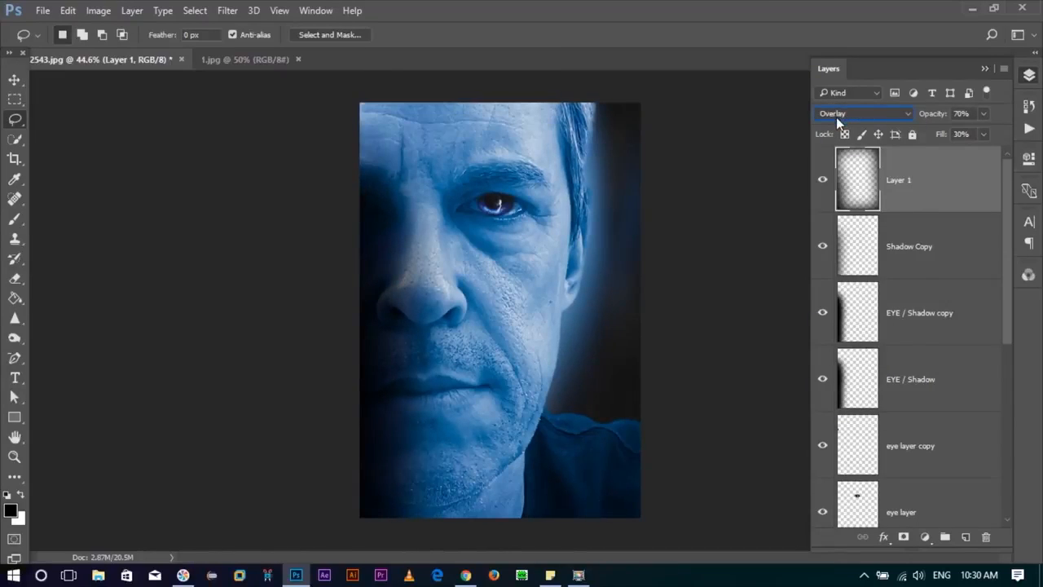
left_click(838, 117)
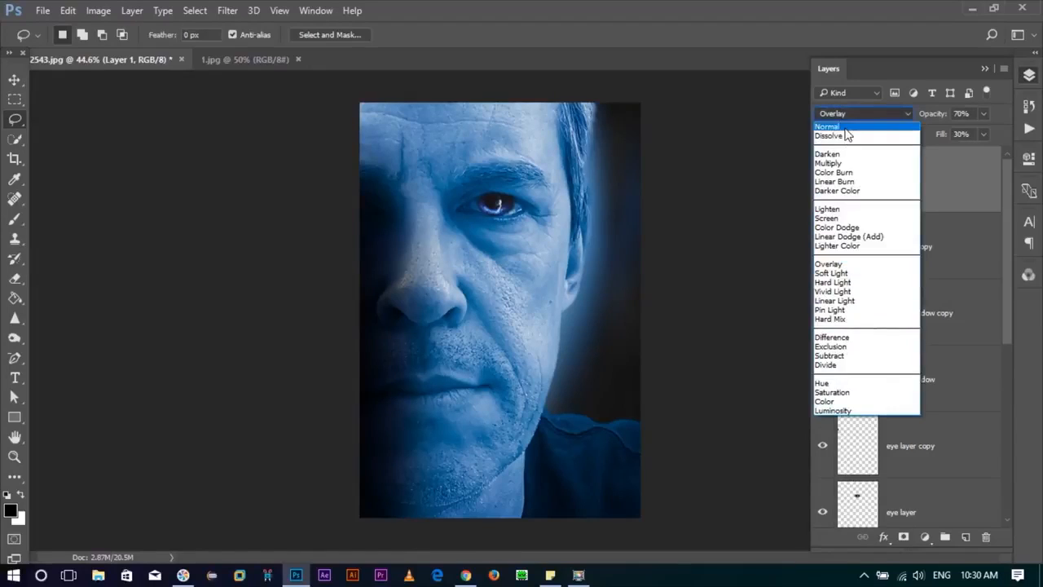
left_click(974, 145)
left_click(825, 181)
left_click(825, 181)
- Apply the Camera Raw Filter to the blue portrait layer and set its temperature to +9
left_click(195, 12)
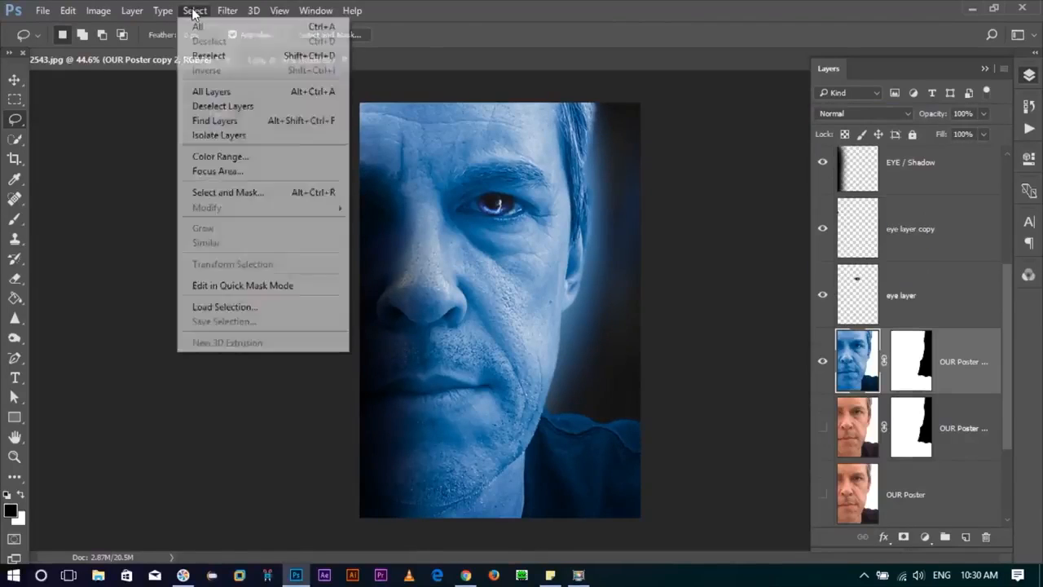
mouse_move(222, 15)
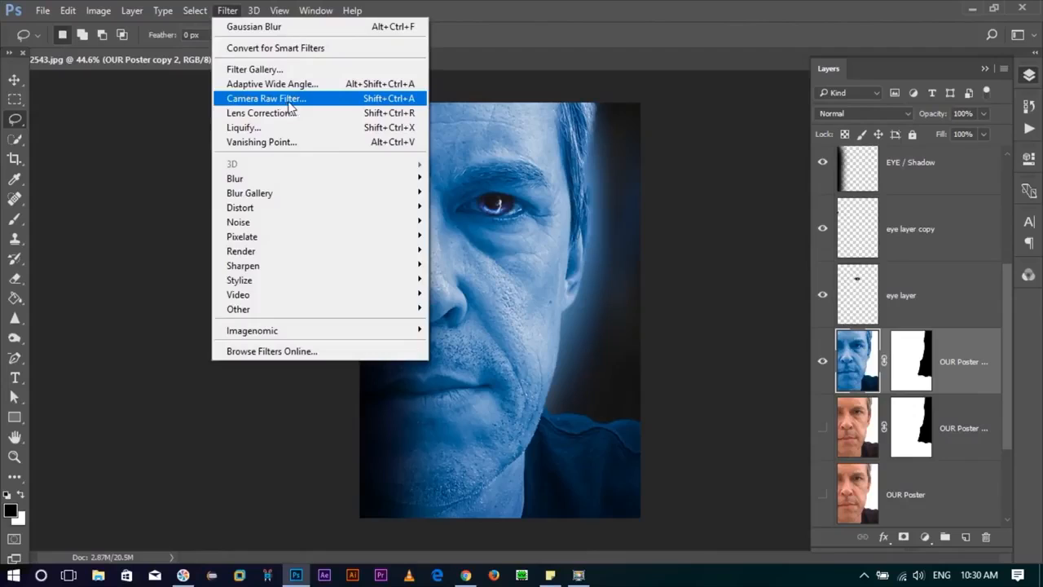
left_click(290, 99)
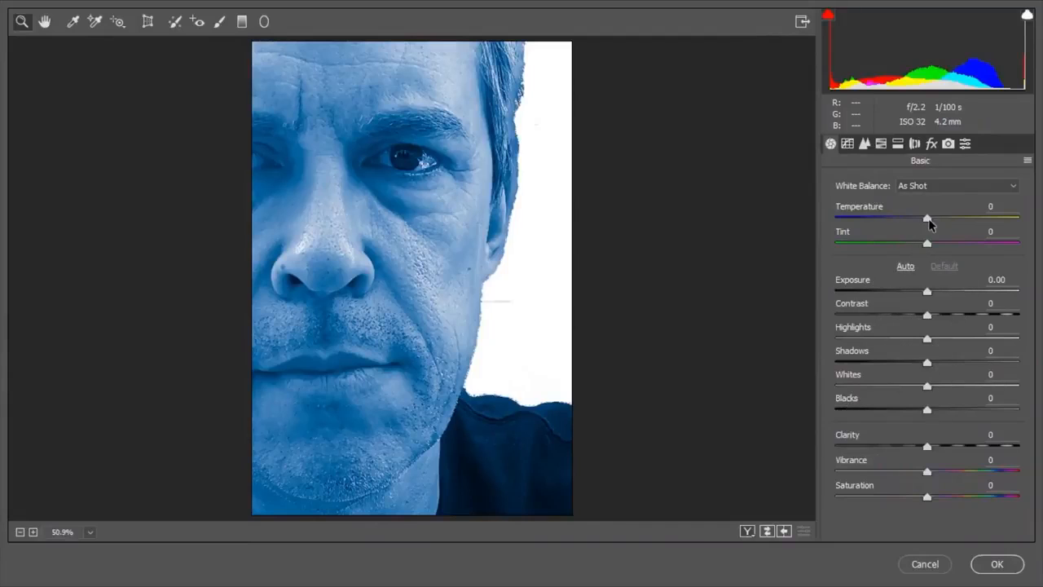
left_click_drag(926, 220, 936, 216)
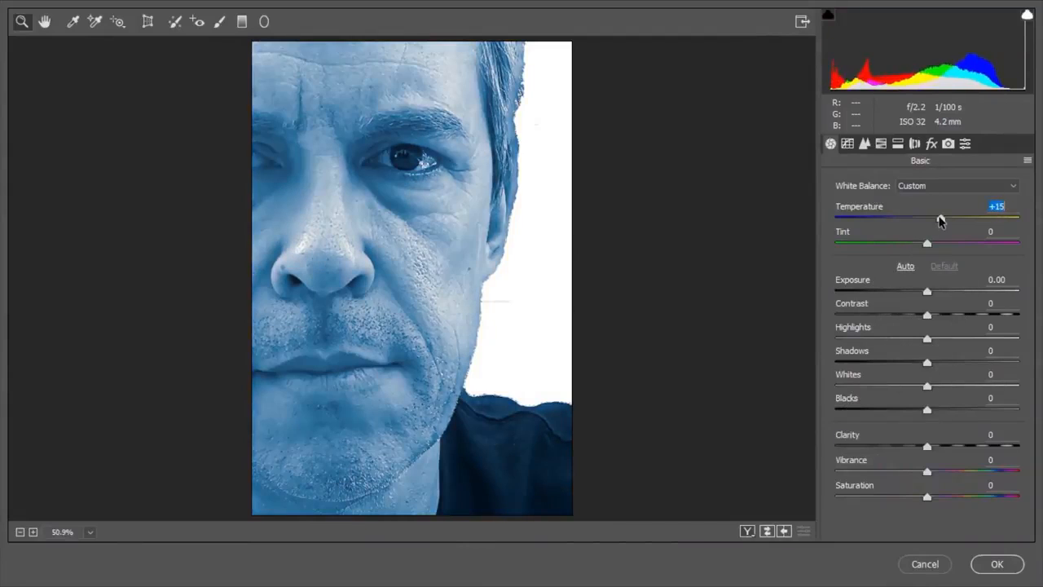
left_click_drag(935, 216, 938, 223)
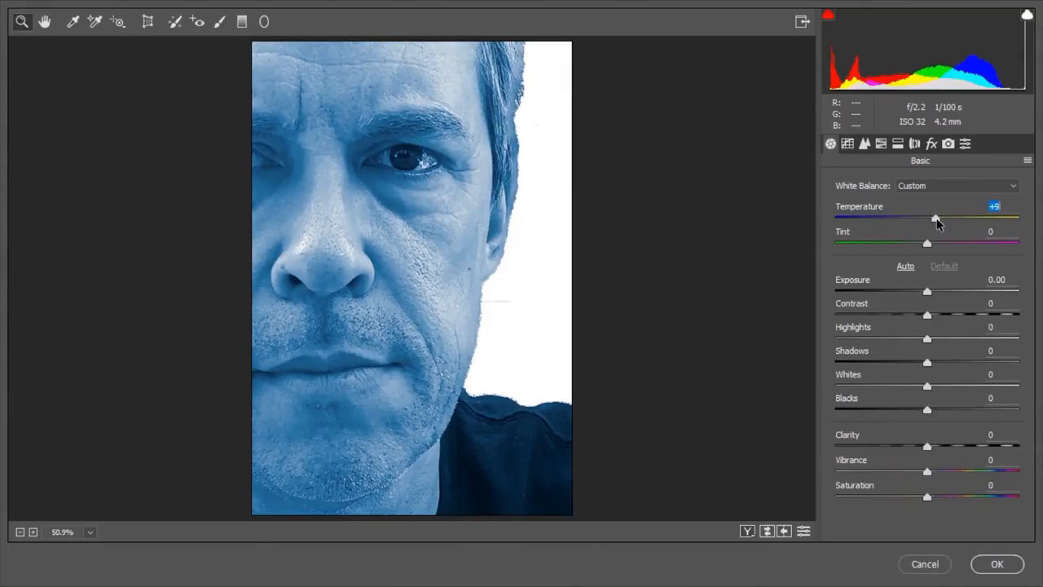
type("9")
- Sharpen the portrait in Camera Raw with amount 51, radius 0.8, detail 0 and masking 44
left_click_drag(925, 245, 930, 245)
left_click(864, 144)
left_click_drag(879, 209, 919, 319)
left_click(915, 284)
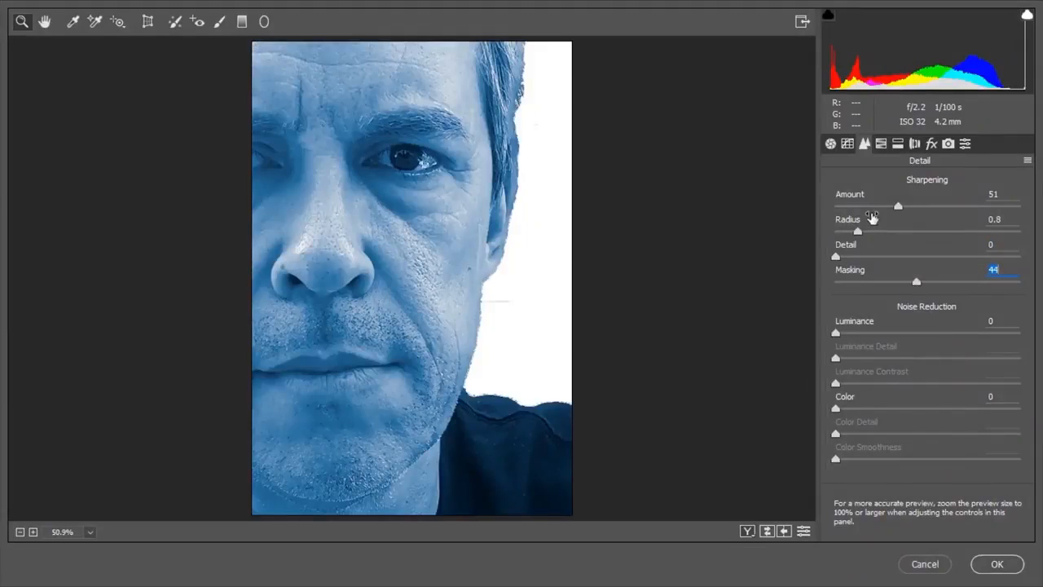
- Split-tone the portrait's shadows with hue 273 and saturation 7, and apply the Camera Raw adjustments
left_click(882, 143)
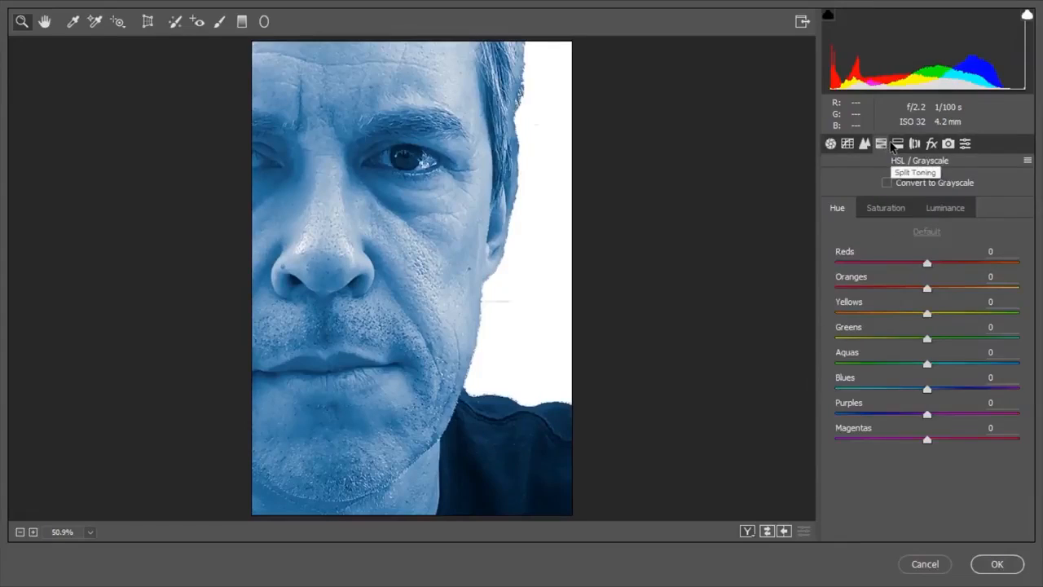
left_click(898, 143)
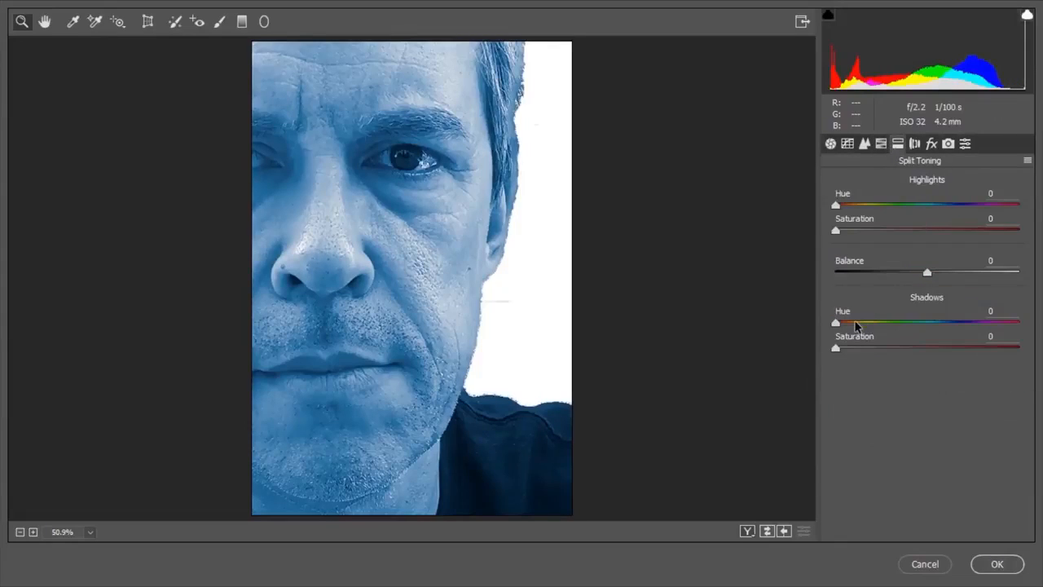
left_click_drag(848, 323, 851, 323)
left_click_drag(836, 349, 937, 336)
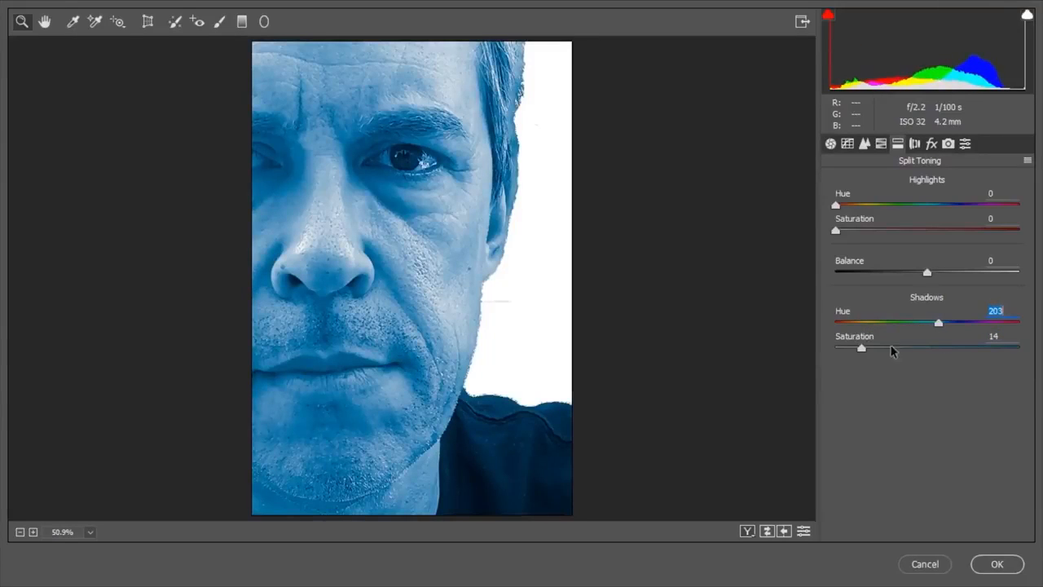
left_click_drag(860, 349, 833, 350)
left_click_drag(938, 323, 974, 324)
mouse_move(848, 351)
left_mouse_down()
mouse_move(839, 347)
mouse_move(869, 352)
mouse_move(849, 351)
left_mouse_up()
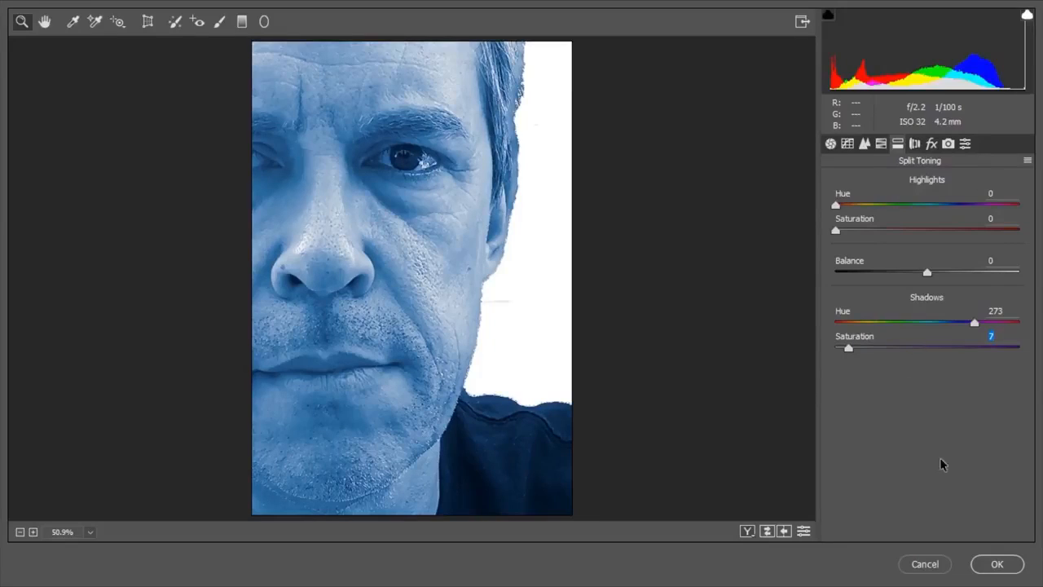
left_click(997, 564)
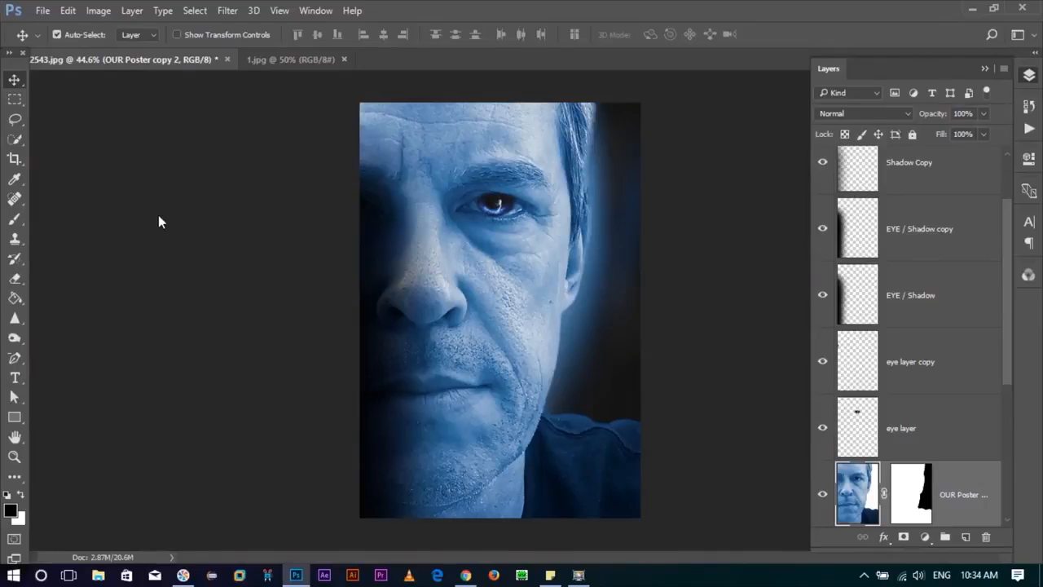
- Open Snow.jpg and bring its snow image into the 2543.jpg poster document as a new layer
key("ctrl+o")
double_click(894, 129)
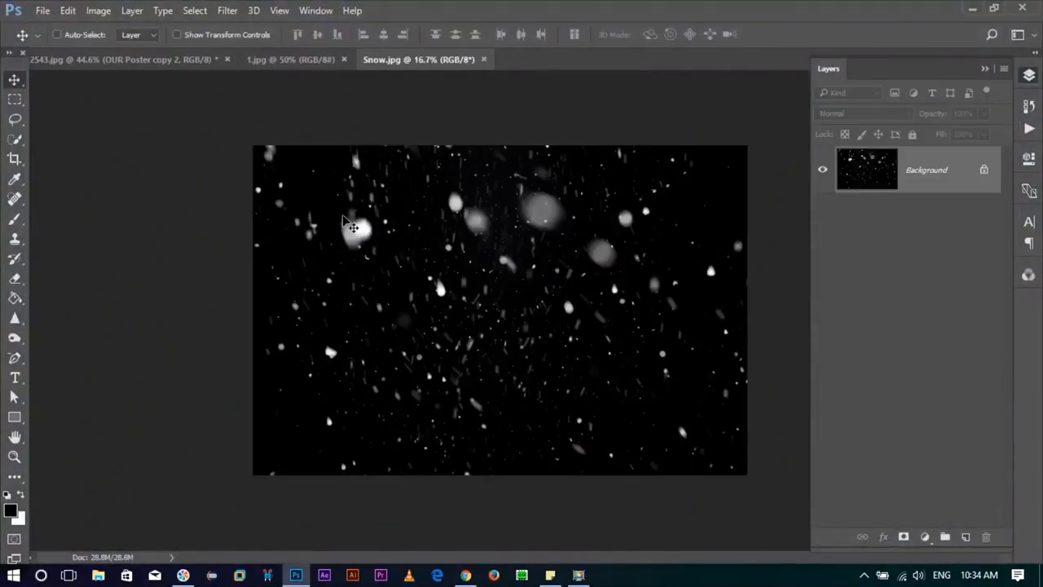
left_click_drag(352, 227, 448, 173)
scroll(930, 471, "down", 3)
scroll(930, 471, "up", 3)
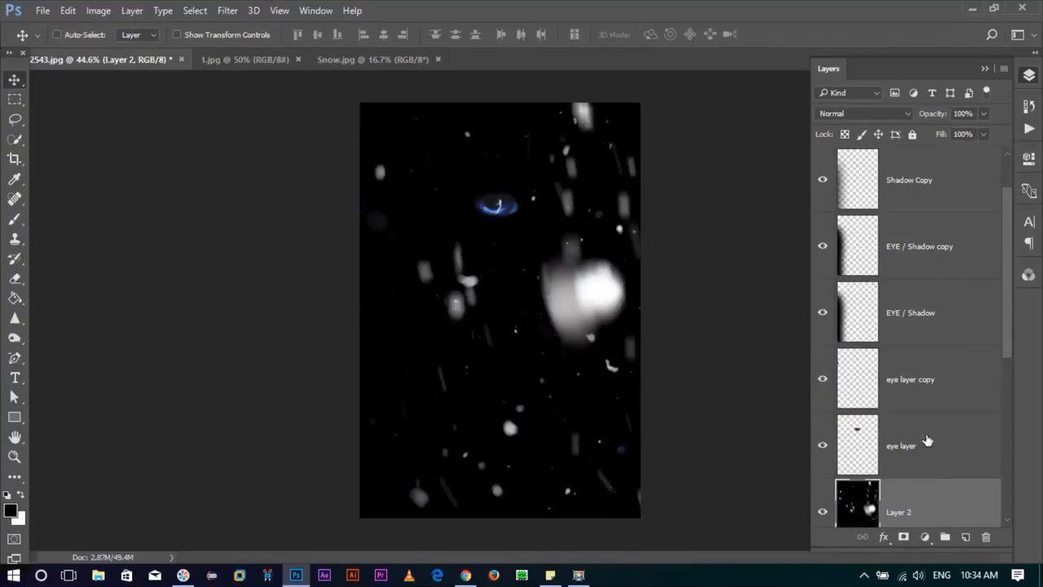
- Move the snow image's layer to the top of the layer stack and rename it Snow layer
left_click_drag(929, 499, 912, 214)
scroll(907, 306, "up", 1)
left_click_drag(855, 303, 896, 196)
double_click(899, 186)
type("Snow layer")
key("Return")
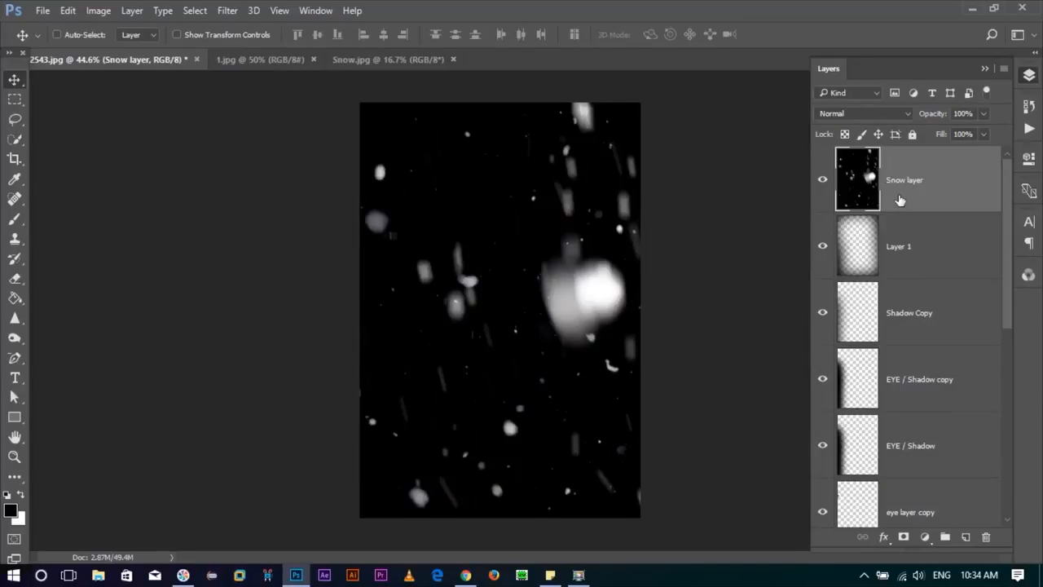
- Scale the Snow layer to about 69%, flipped horizontally and vertically, and centre it over the poster
key("ctrl+minus")
key("ctrl+t")
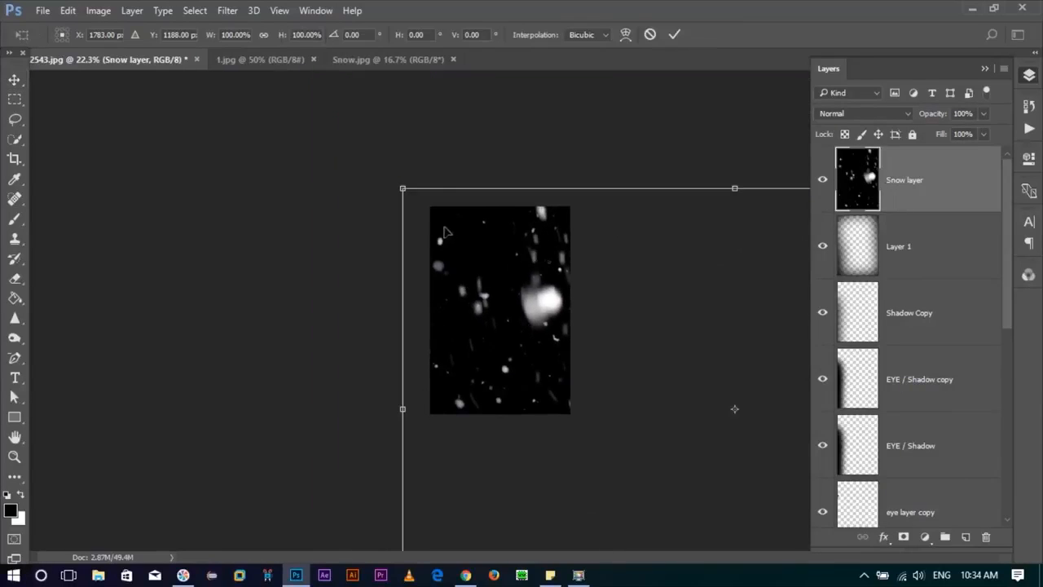
mouse_move(403, 187)
left_mouse_down()
mouse_move(570, 281)
mouse_move(395, 199)
left_mouse_up()
left_click_drag(732, 199, 793, 160)
left_click_drag(659, 280, 626, 249)
left_click_drag(693, 104, 376, 423)
left_click_drag(552, 308, 545, 311)
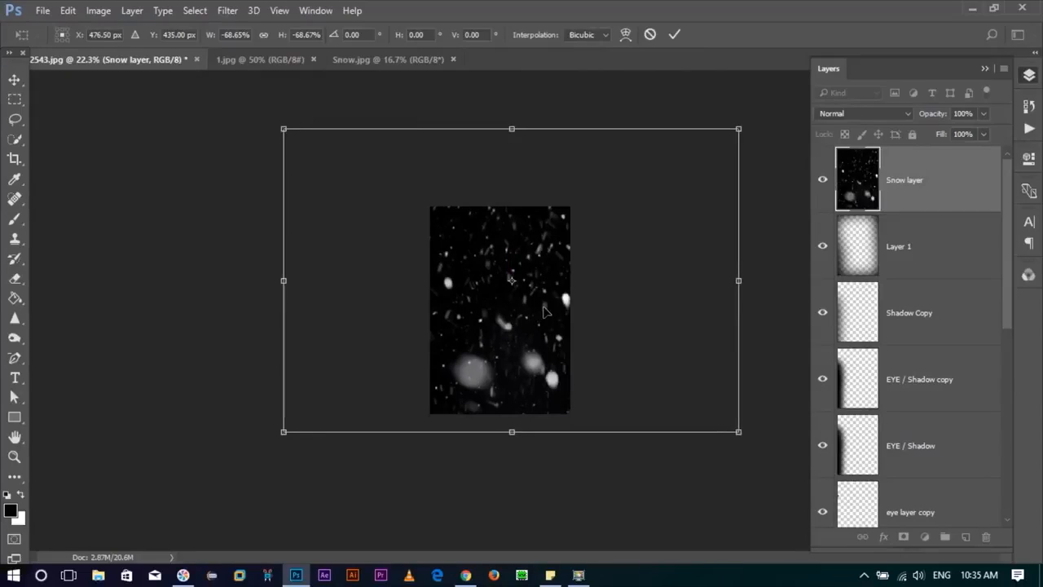
key("Return")
scroll(532, 306, "up", 3)
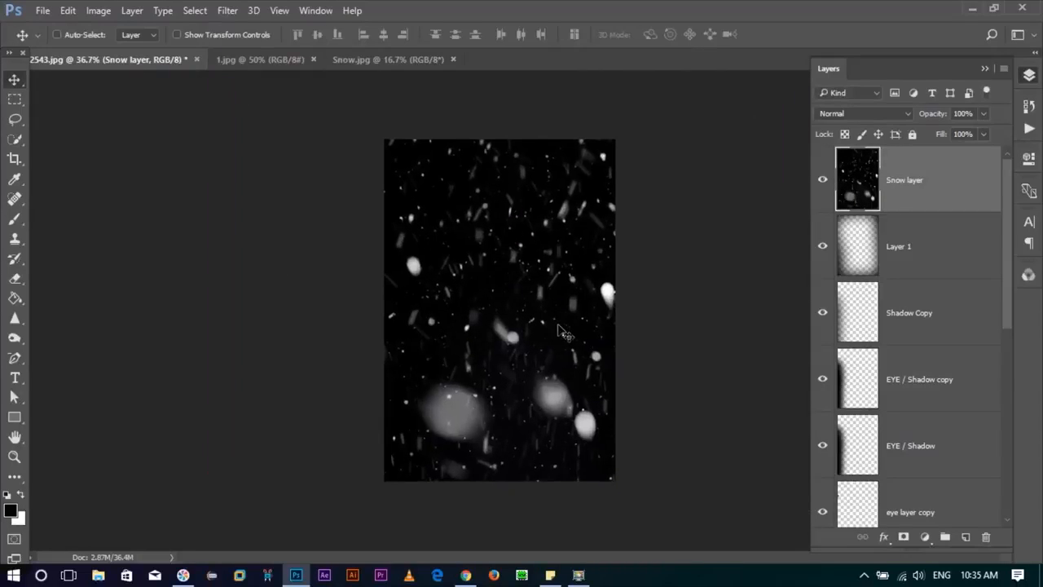
- Set the Snow layer's blending mode to Screen and shift the snow sideways over the portrait
left_click(852, 114)
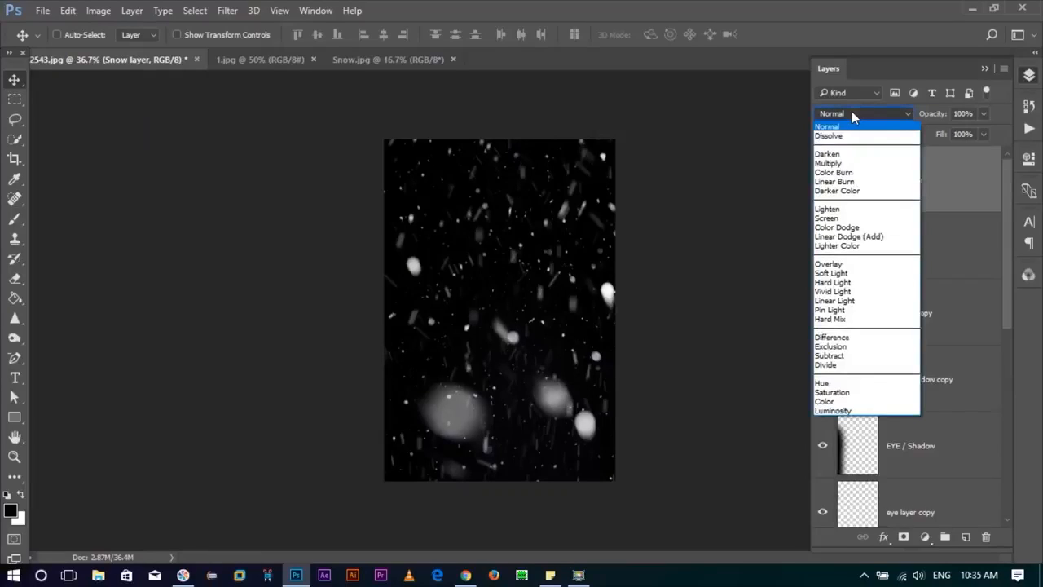
left_click(841, 218)
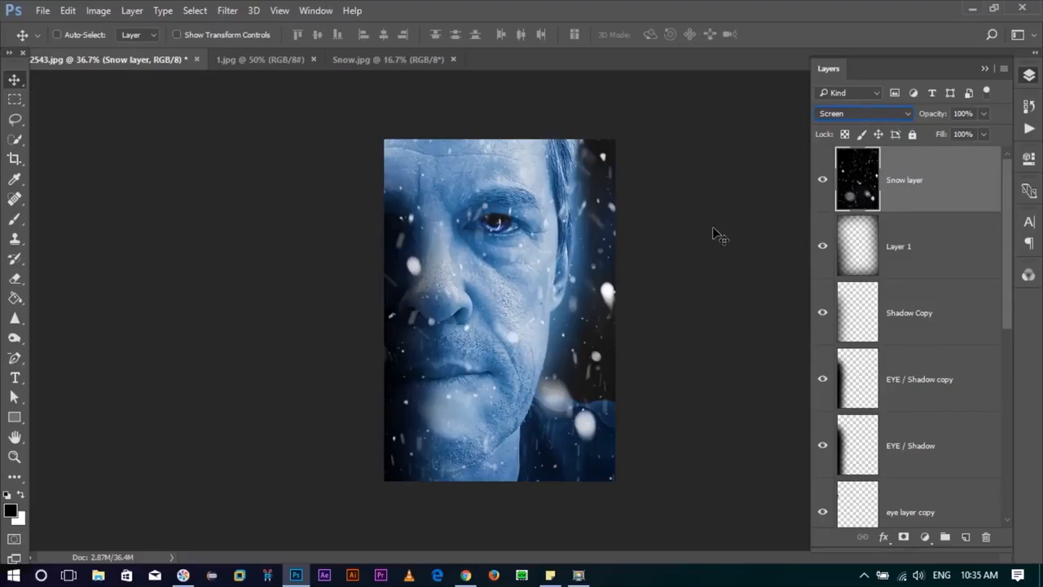
scroll(473, 311, "up", 3)
left_click_drag(538, 312, 481, 305)
left_click_drag(577, 291, 562, 291)
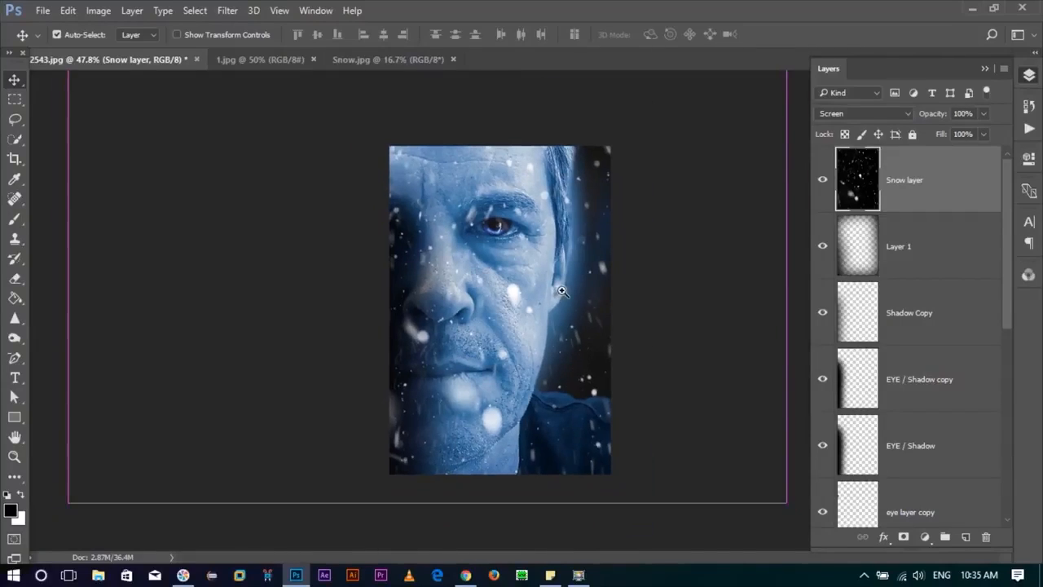
- Enlarge the Snow layer to about 129% and reposition it so the snow covers the whole poster
key("ctrl+t")
scroll(619, 355, "down", 2)
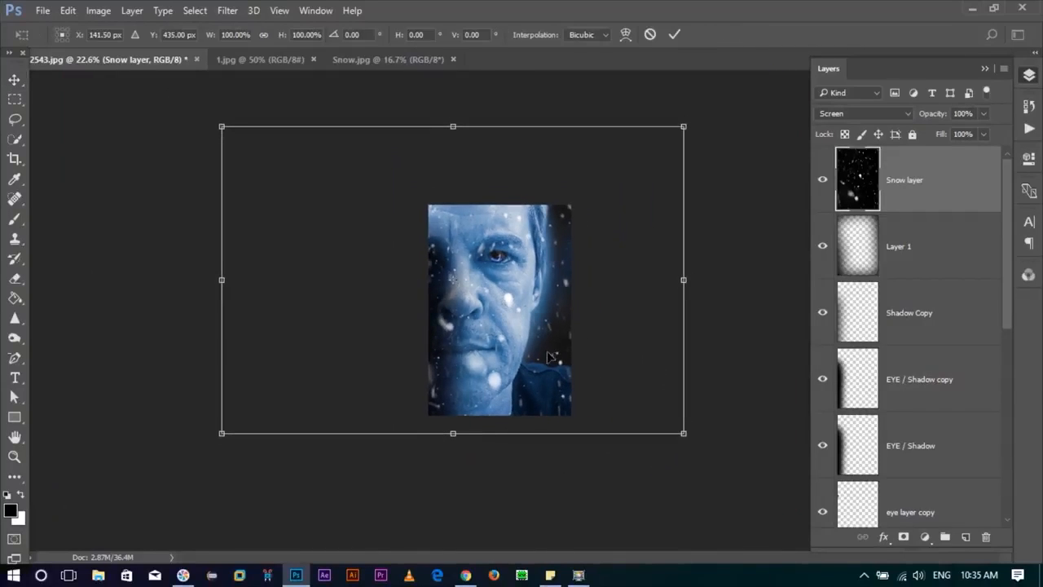
left_click_drag(548, 356, 551, 378)
left_click_drag(684, 454, 752, 500)
left_click_drag(536, 367, 582, 376)
left_click_drag(504, 342, 518, 342)
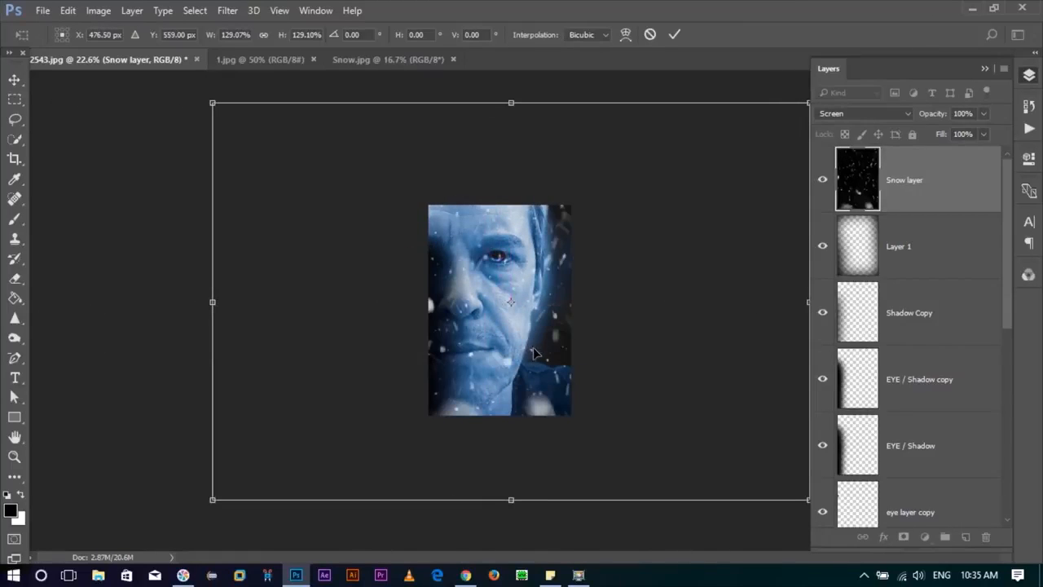
key("Return")
key("ctrl+0")
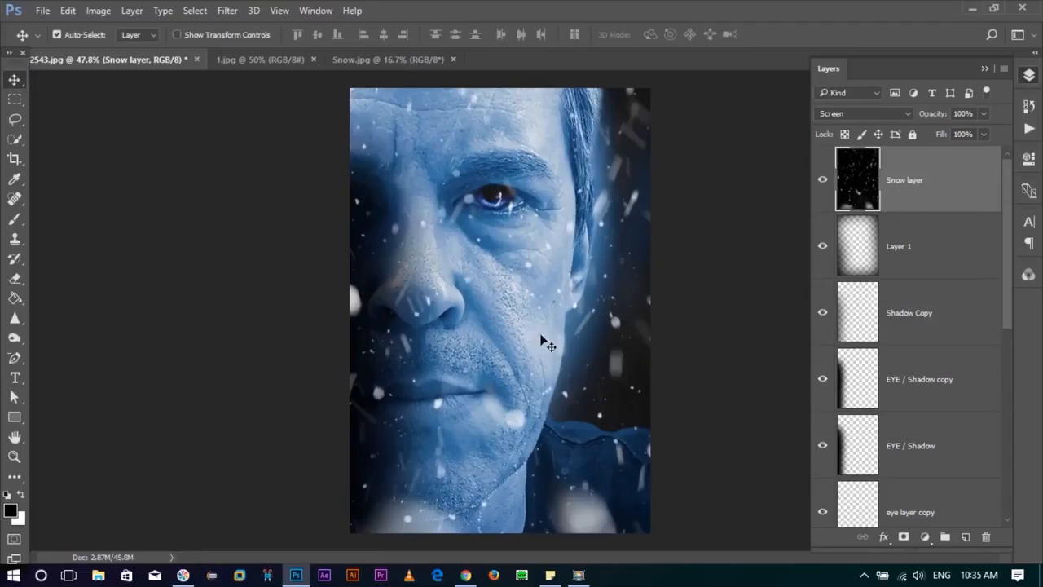
- Nudge the snow's position over the face and set the Snow layer to 73% opacity and 76% fill
left_click_drag(591, 347, 514, 336)
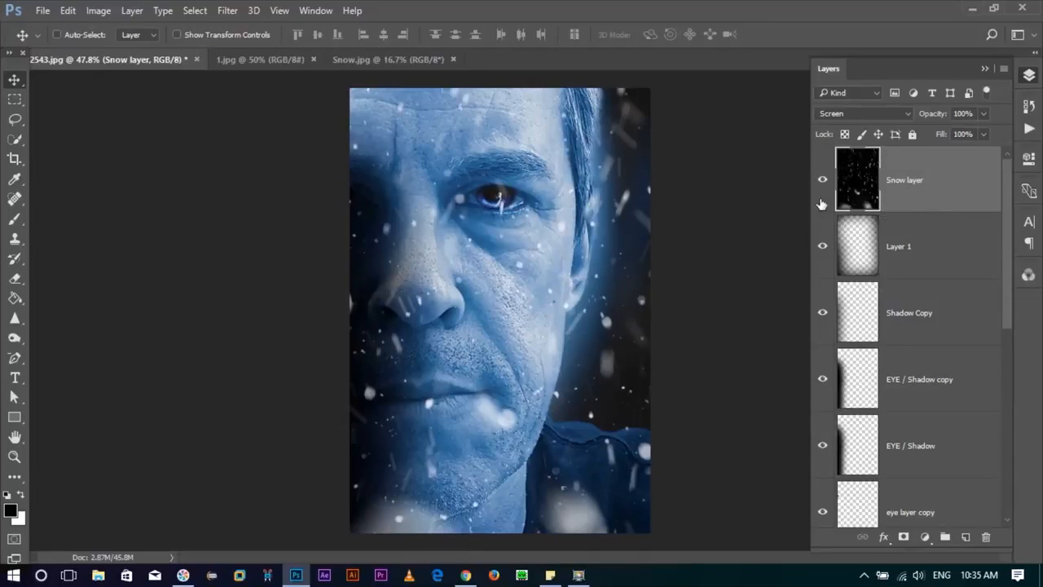
left_click_drag(942, 137, 921, 117)
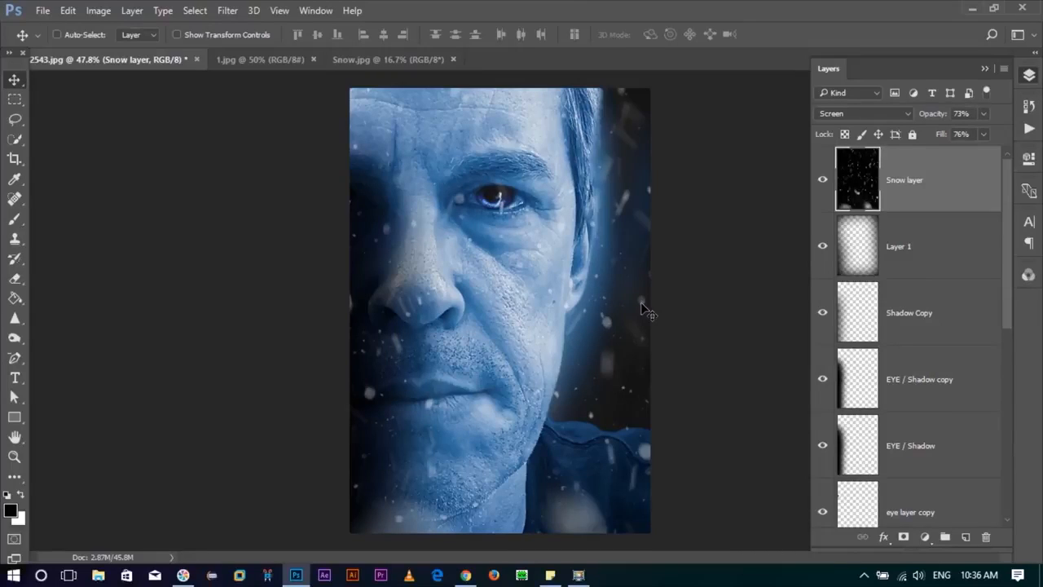
mouse_move(595, 277)
left_mouse_down()
mouse_move(571, 274)
mouse_move(581, 273)
left_mouse_up()
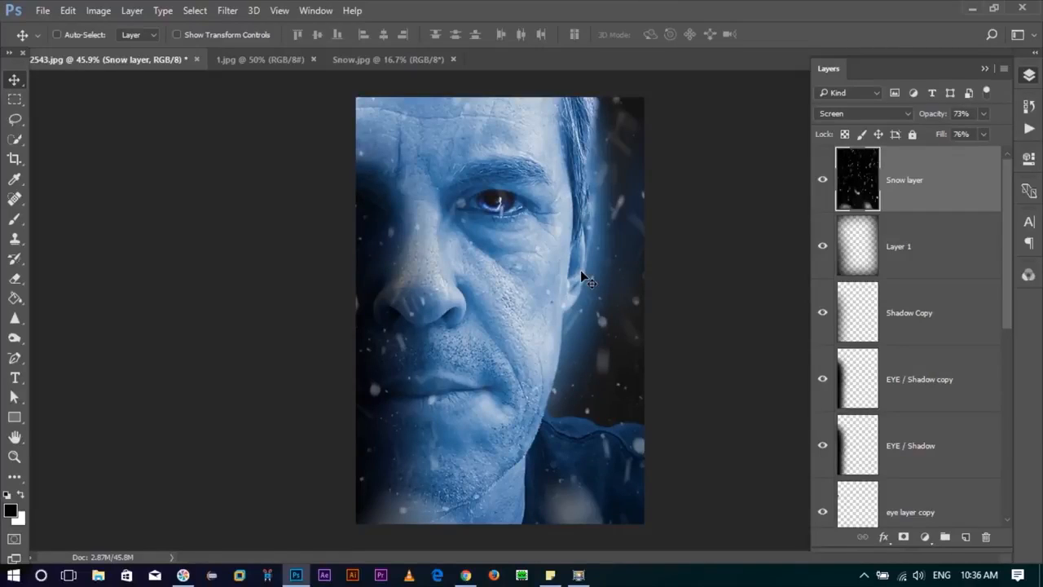
- Stamp all visible layers into a new merged layer above the Snow layer
scroll(896, 303, "down", 3)
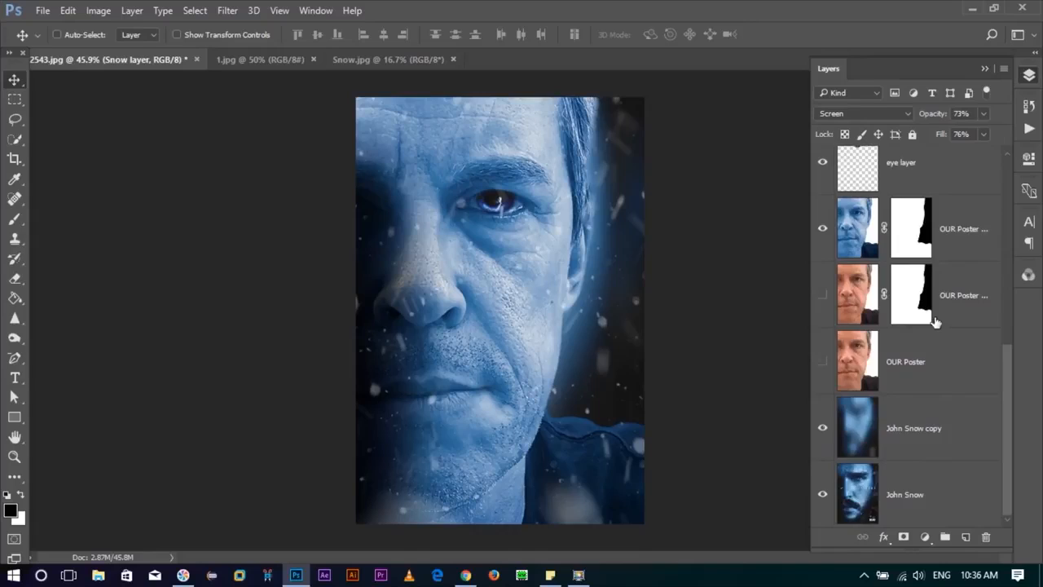
scroll(935, 322, "up", 3)
scroll(936, 322, "down", 3)
scroll(917, 310, "up", 3)
scroll(897, 308, "down", 1)
scroll(897, 308, "up", 1)
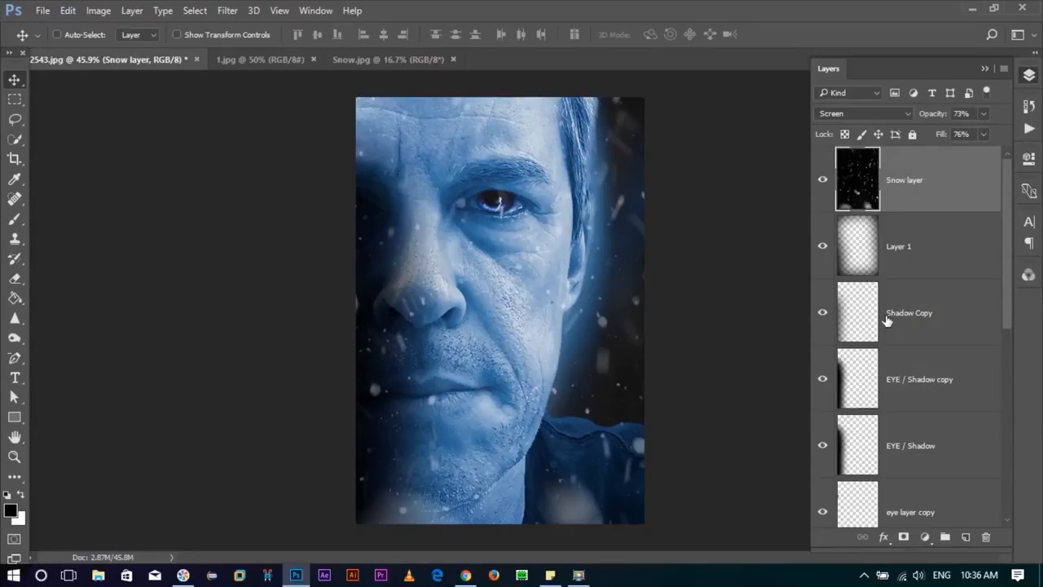
key("ctrl")
key("ctrl+shift+alt+e")
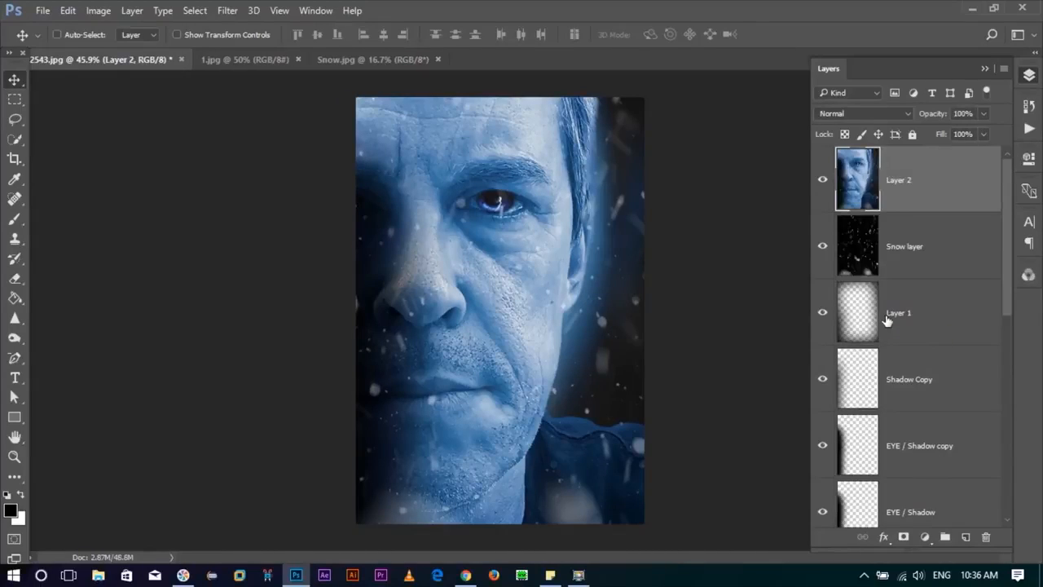
- Rename the merged top layer as Completeed steps
left_click(903, 244)
scroll(897, 342, "down", 6)
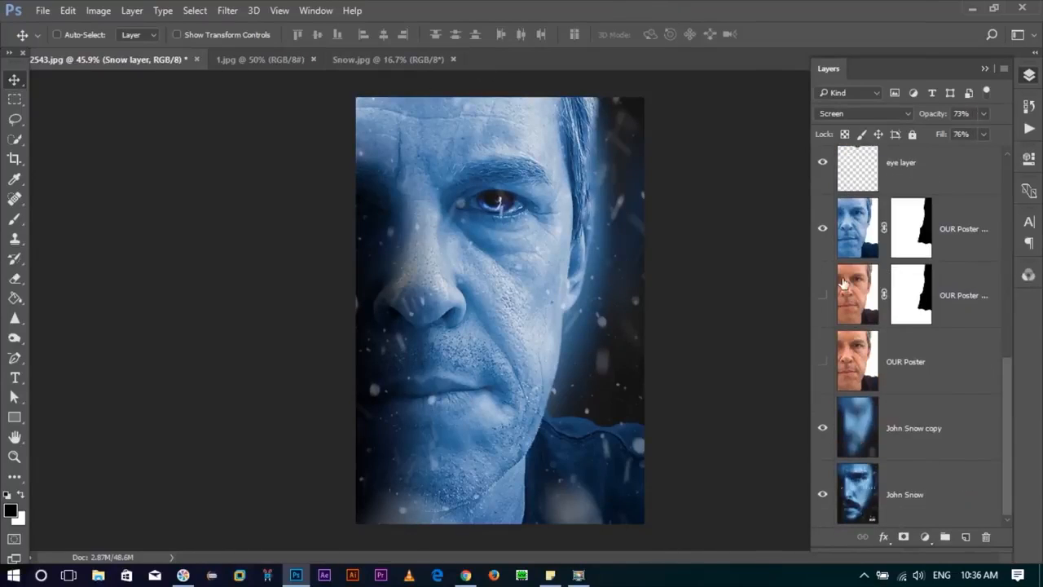
scroll(897, 220, "up", 6)
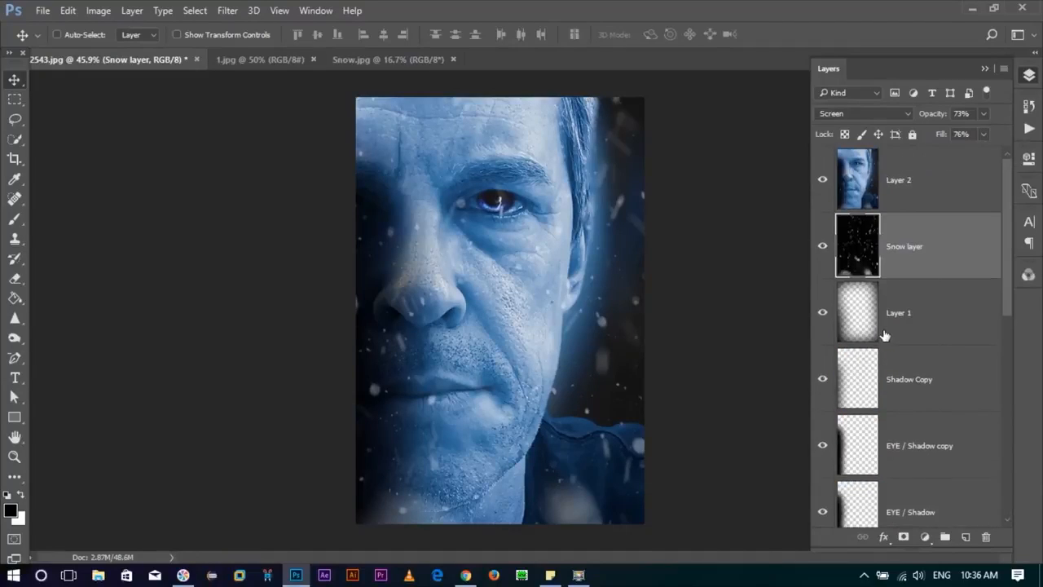
left_click(912, 195)
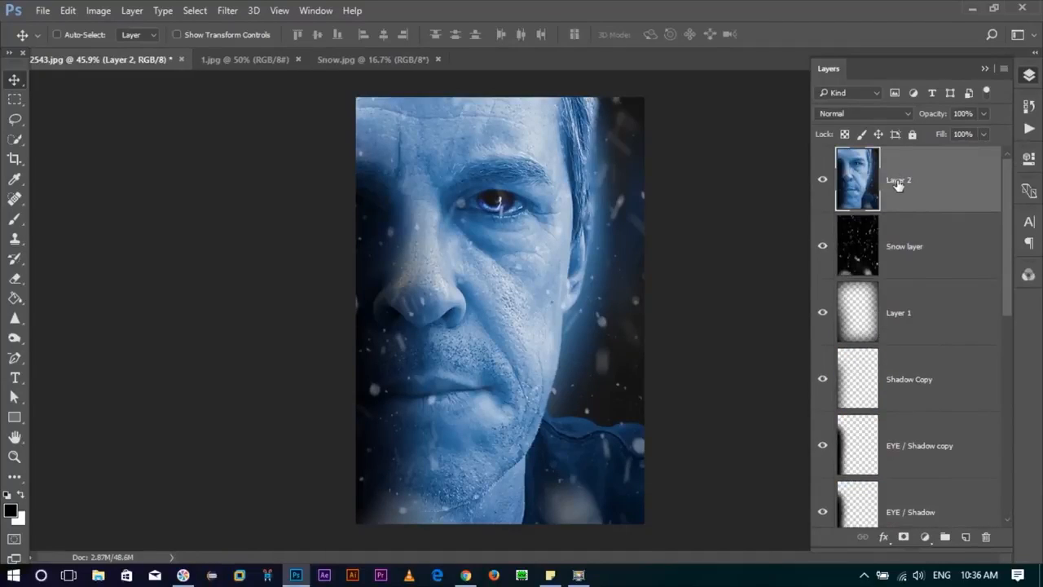
double_click(899, 181)
type("Completeed ste")
type("ps")
key("Return")
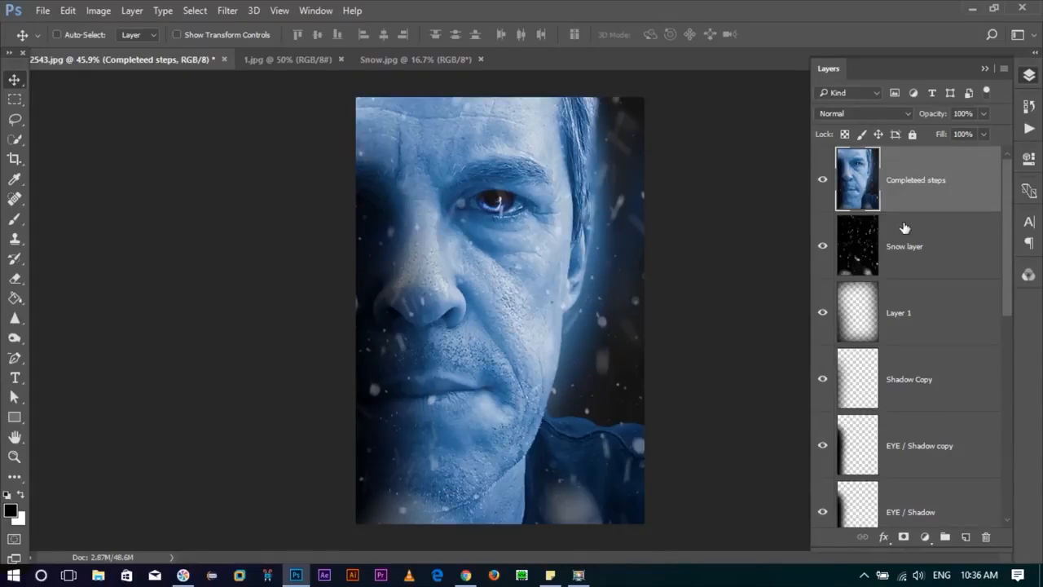
- Group all layers from the Snow layer down to the bottom John Snow layer and name the group Stepe done
left_click(851, 253)
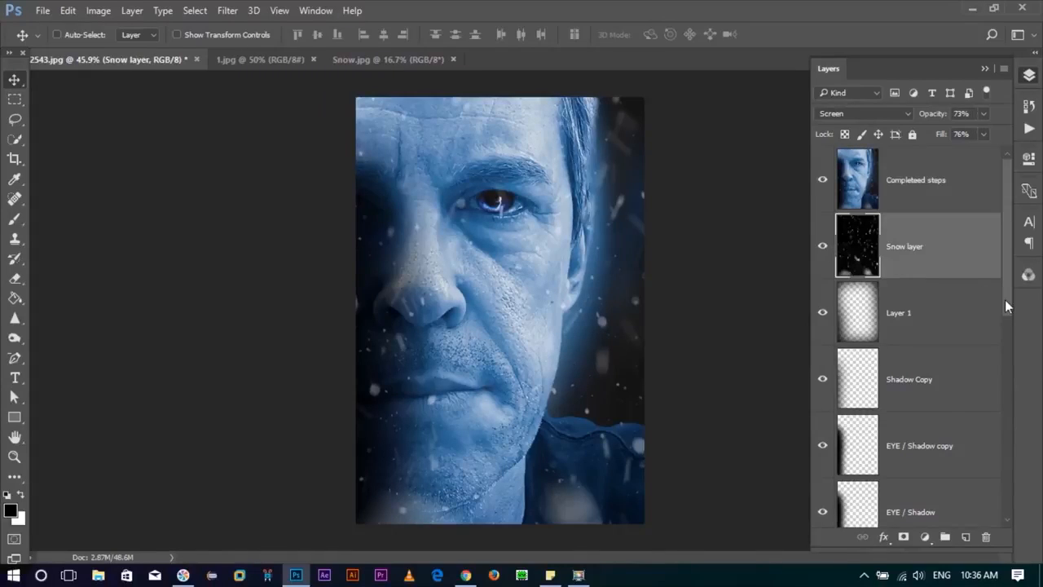
scroll(1006, 302, "down", 10)
key("ctrl+alt+a")
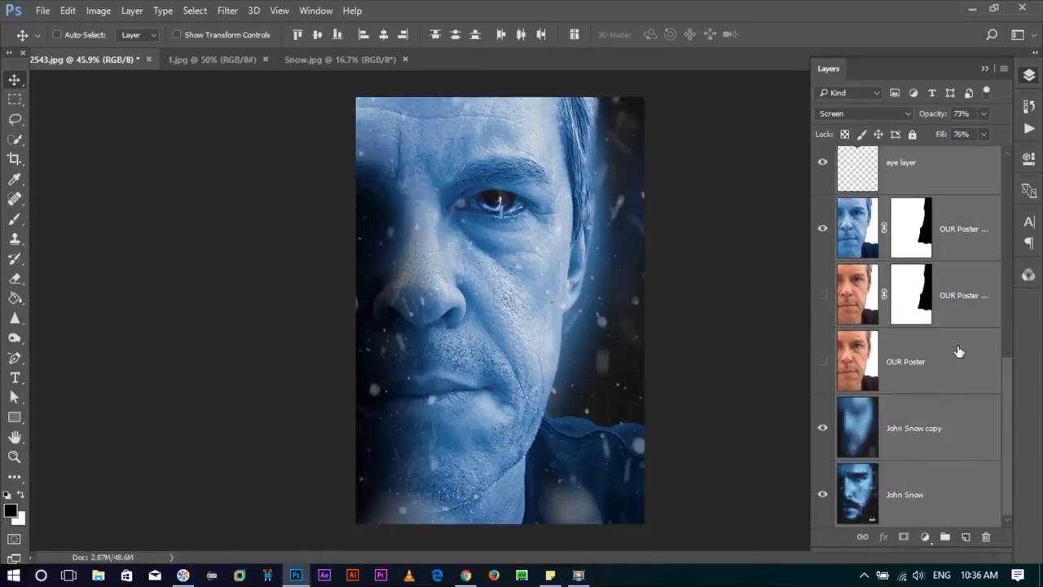
key("ctrl+g")
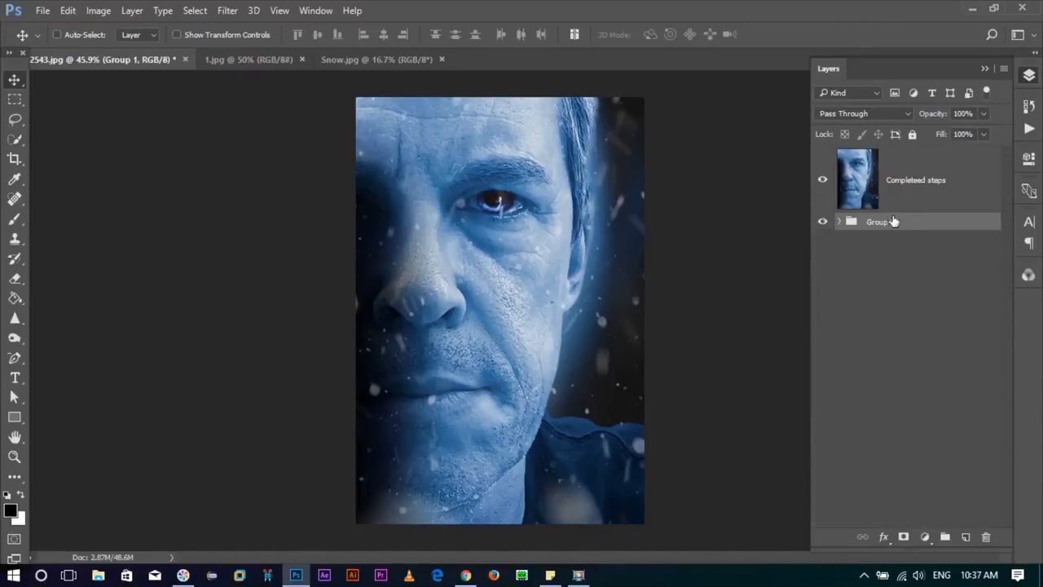
double_click(878, 223)
type("Stepe done")
key("Return")
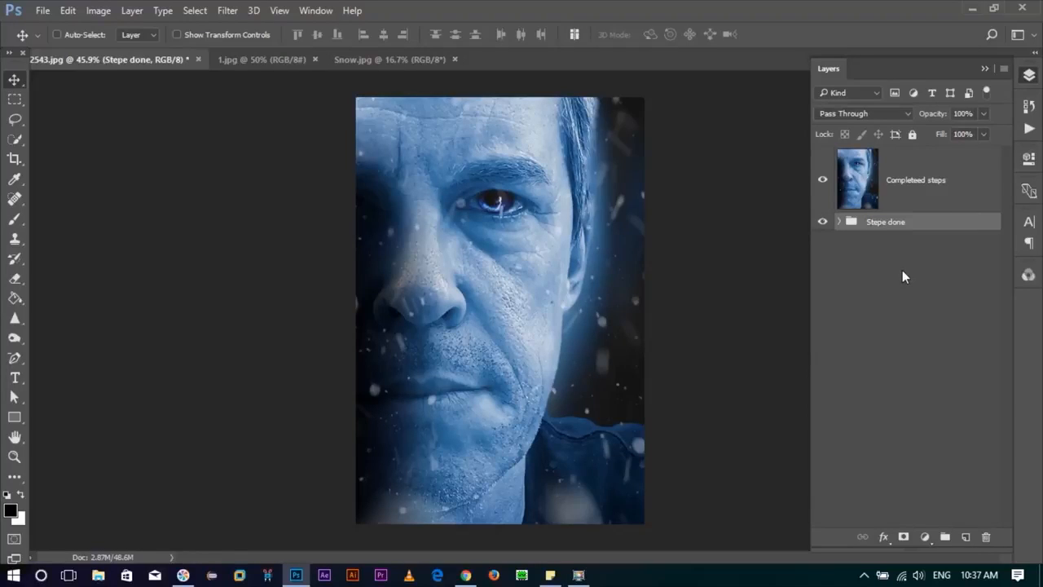
- Hide the Stepe done group and duplicate the Completeed steps layer
left_click(822, 222)
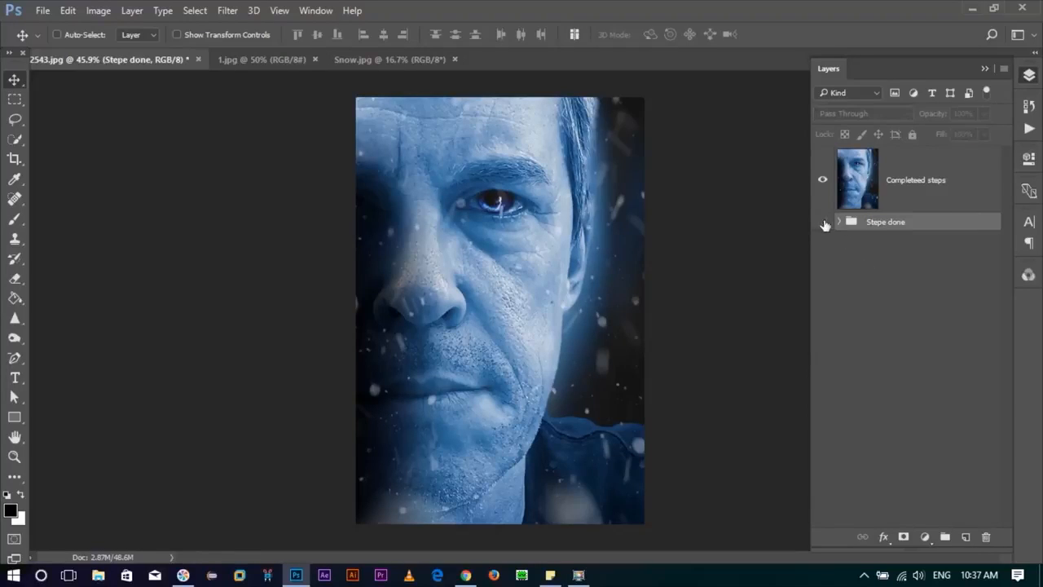
left_click(839, 222)
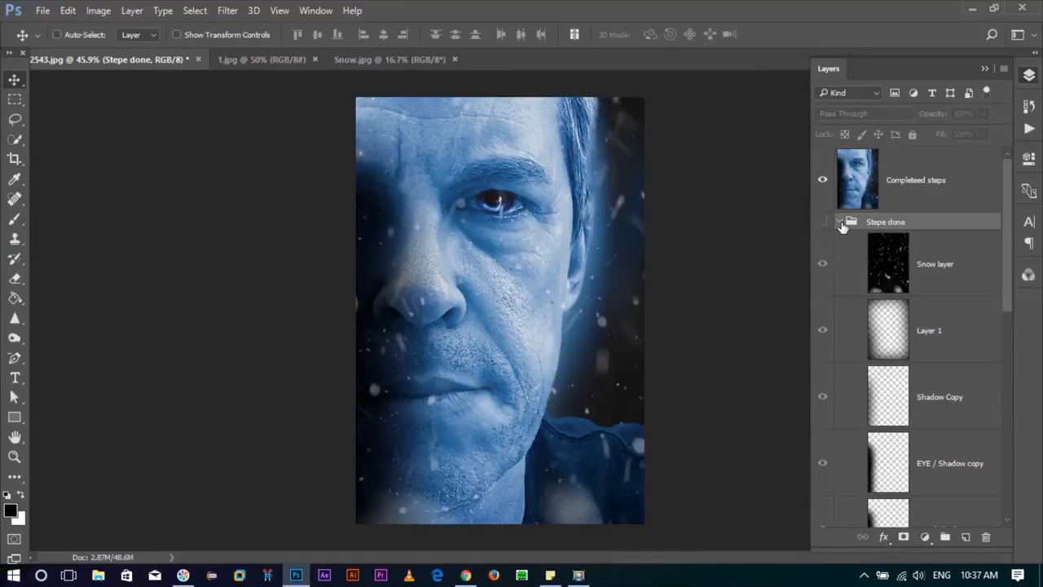
left_click(840, 223)
left_click(867, 184)
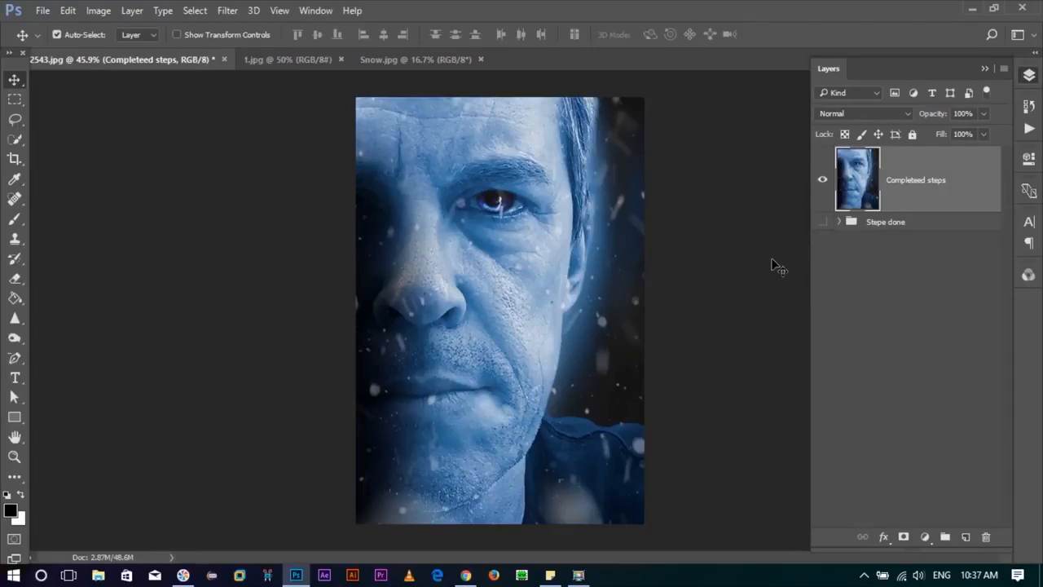
key("ctrl+j")
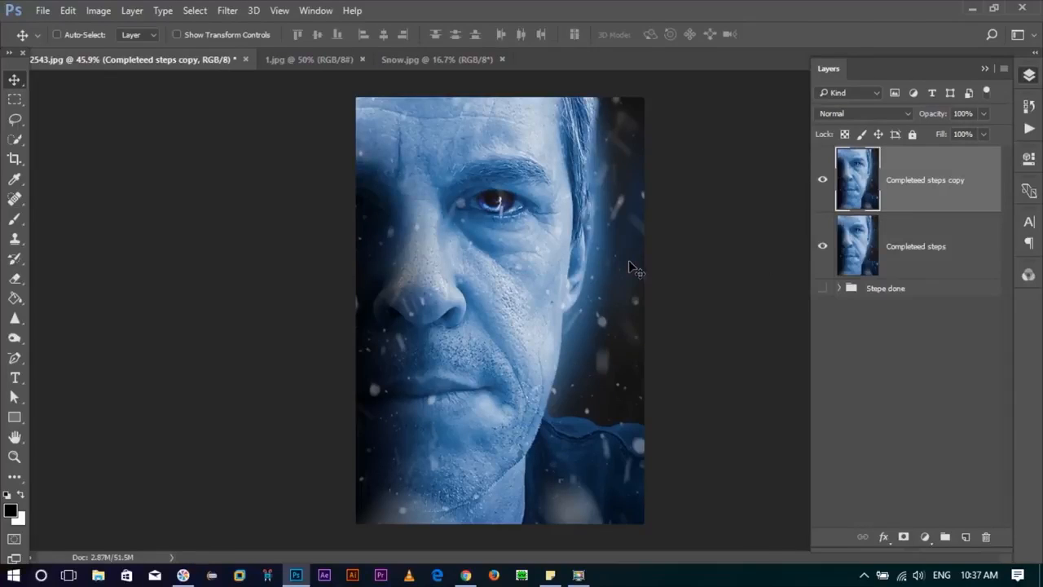
- Start an Iris Blur on the duplicated layer and enlarge its focus ellipse to surround most of the face
left_click(229, 11)
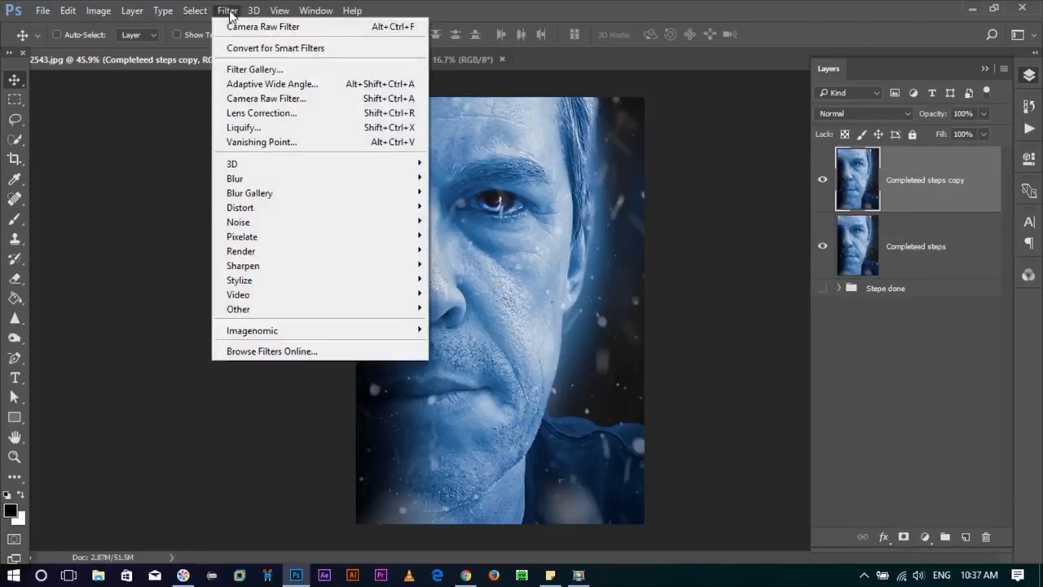
mouse_move(269, 198)
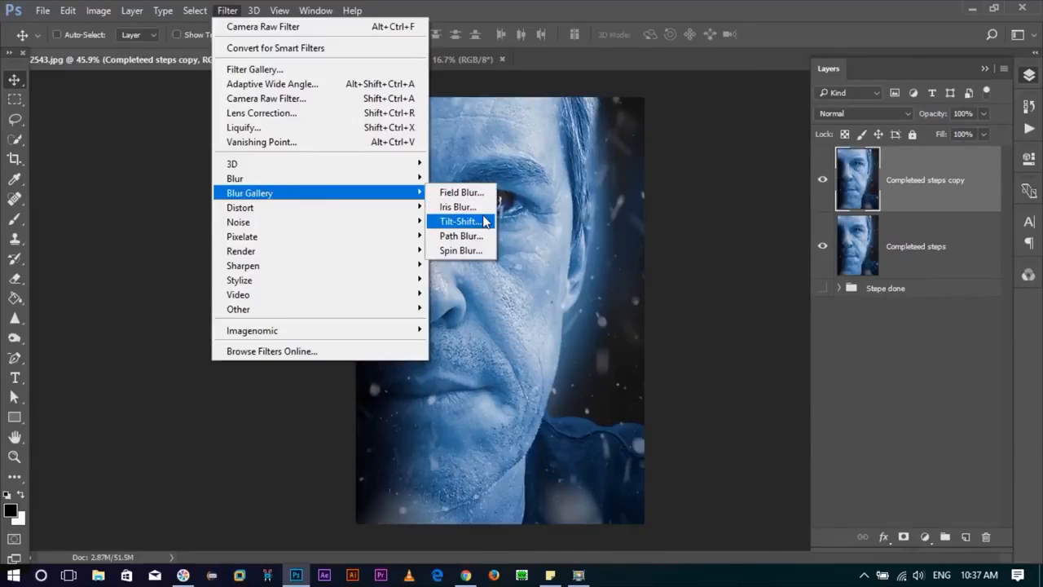
left_click(460, 207)
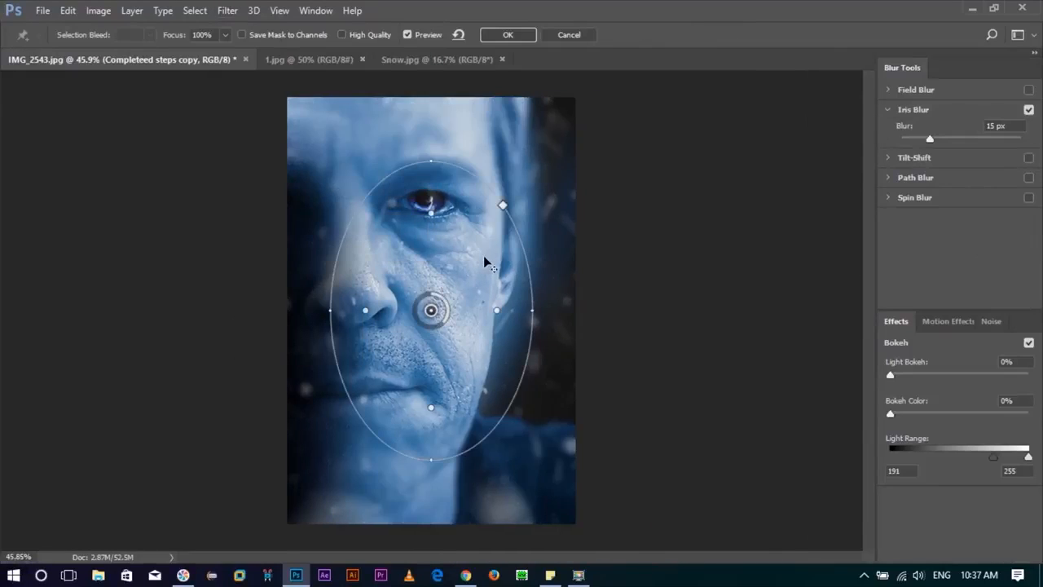
mouse_move(432, 312)
left_mouse_down()
mouse_move(454, 318)
mouse_move(435, 304)
mouse_move(440, 315)
left_mouse_up()
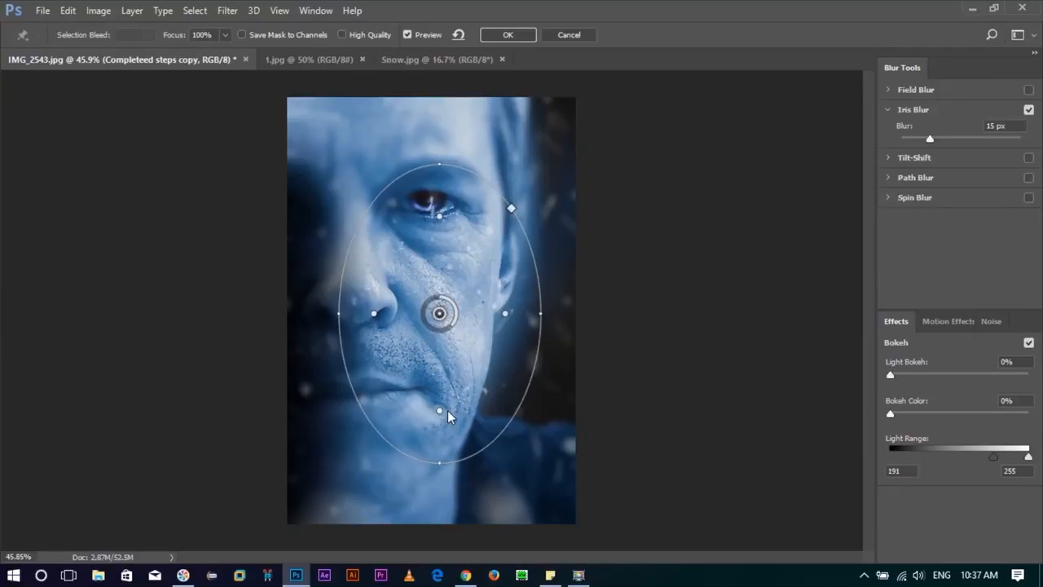
left_click_drag(436, 471, 440, 518)
left_click_drag(543, 316, 588, 315)
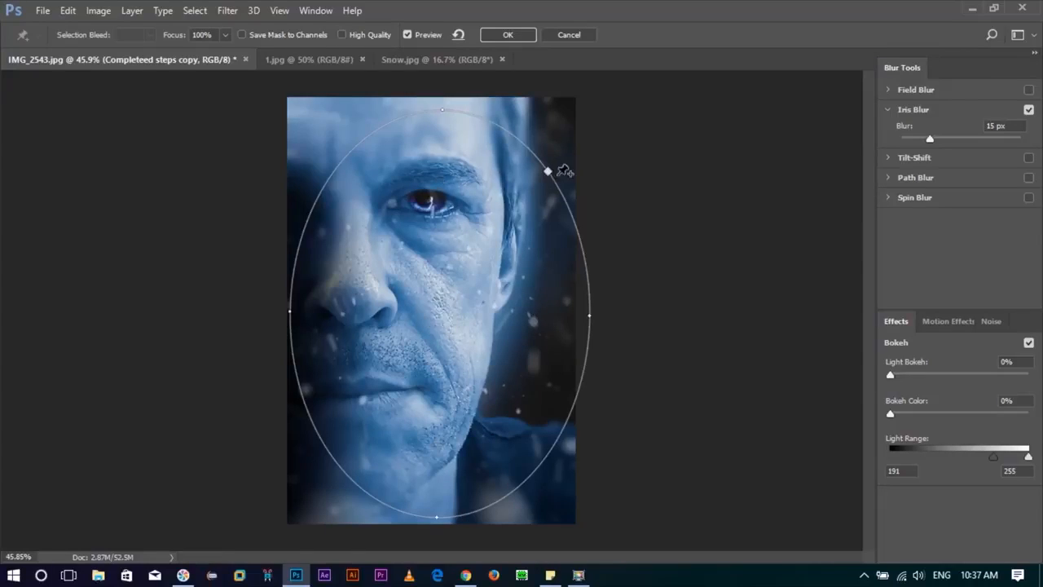
- Recentre the focus ellipse beside the nose, extend it beyond the poster's height, and tilt it along the face
left_click_drag(440, 312, 404, 314)
left_click_drag(398, 515, 397, 575)
left_click_drag(552, 312, 487, 313)
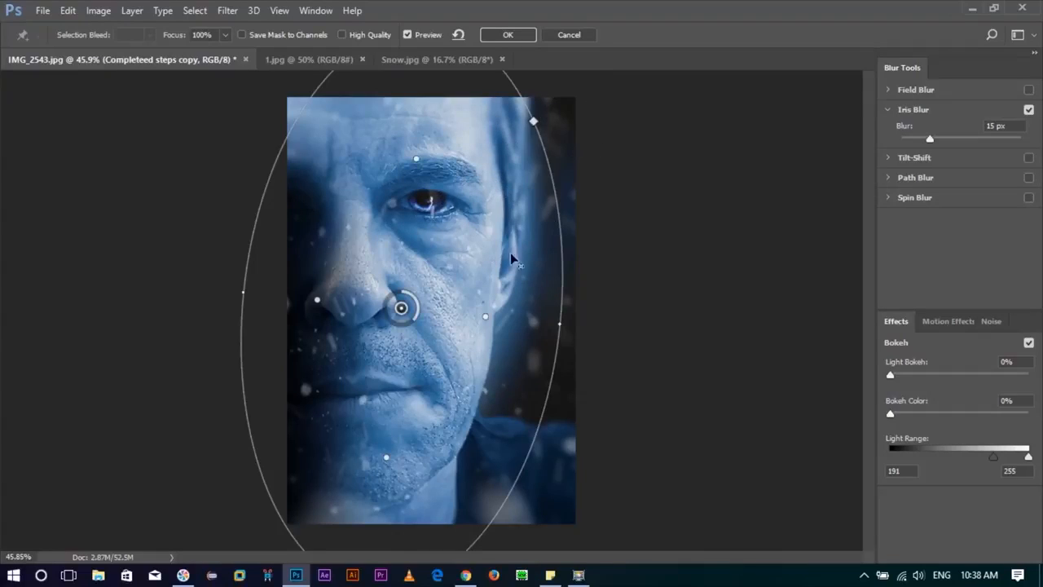
left_click_drag(486, 315, 490, 316)
left_click_drag(559, 322, 539, 331)
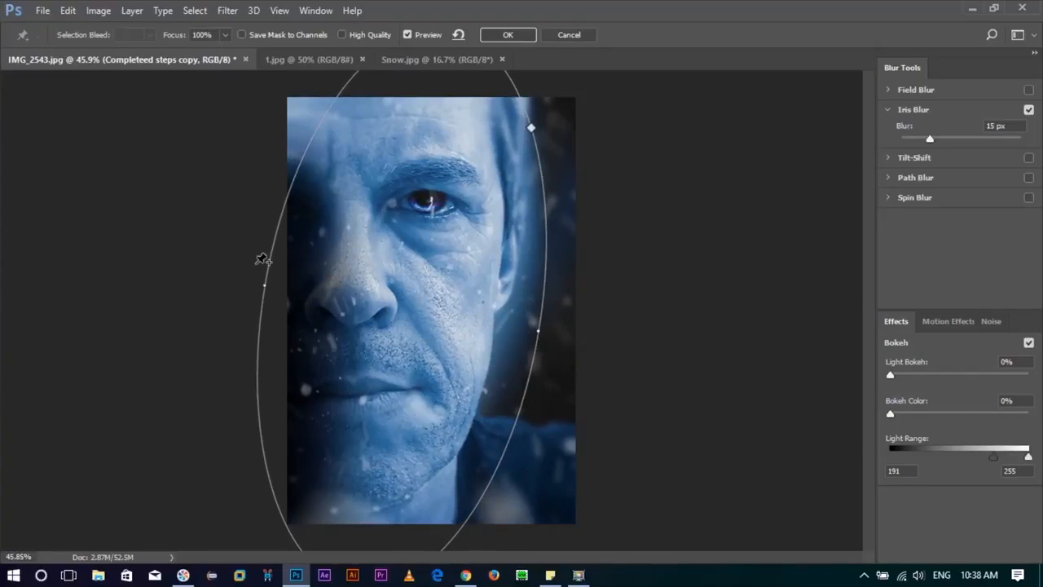
left_click_drag(260, 281, 246, 281)
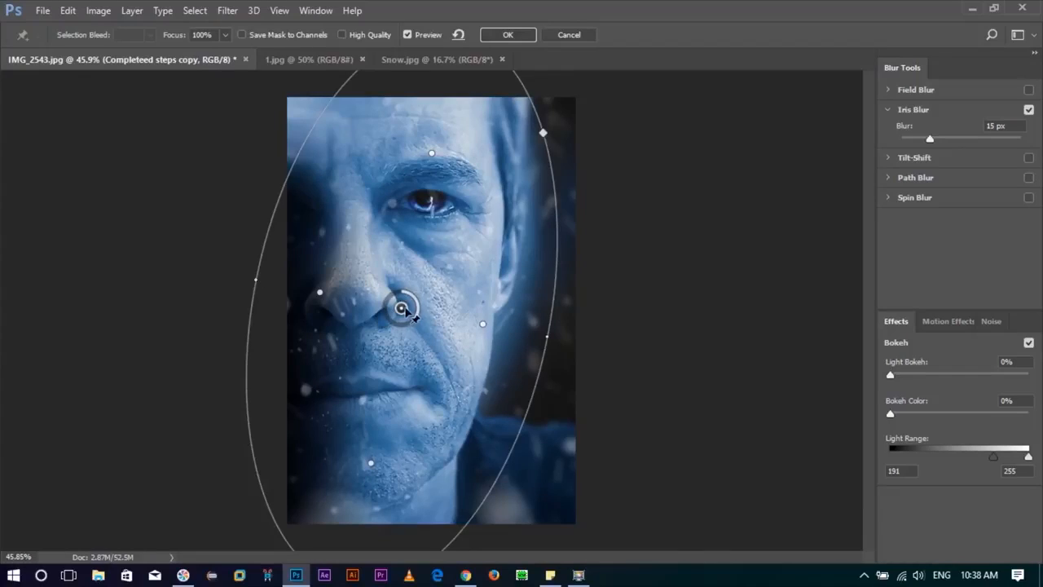
left_click_drag(402, 310, 396, 311)
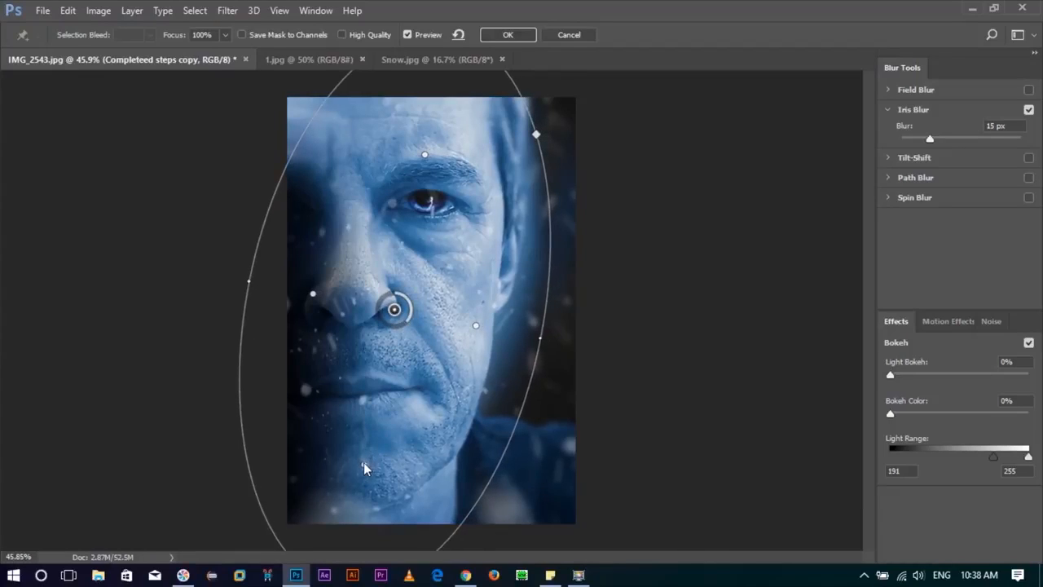
- Lengthen the tilted focus ellipse further, apply the Iris Blur at 15 px, and compare the layer before and after
scroll(474, 273, "down", 4)
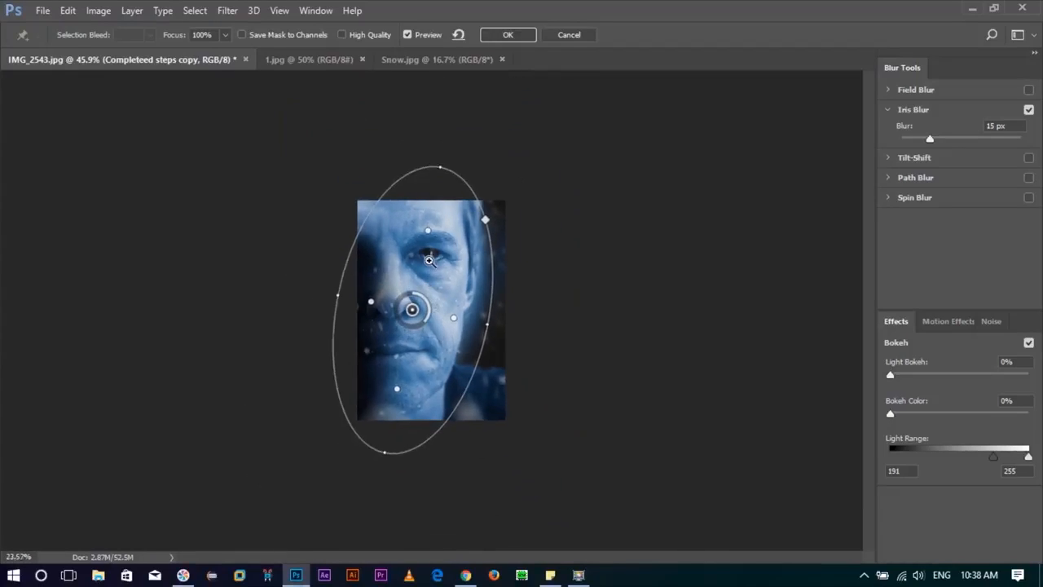
left_click_drag(383, 452, 377, 472)
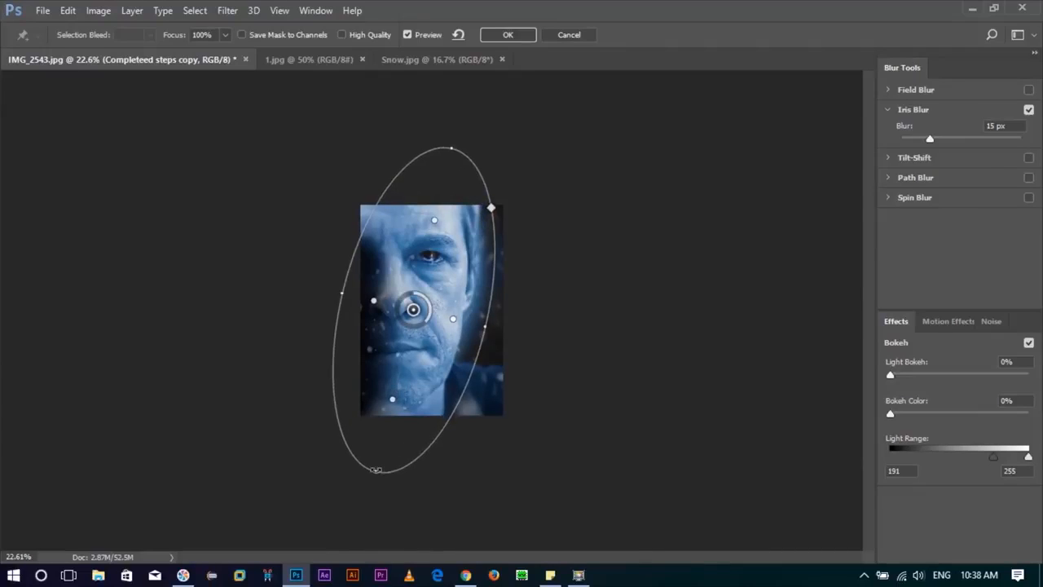
scroll(473, 338, "up", 4)
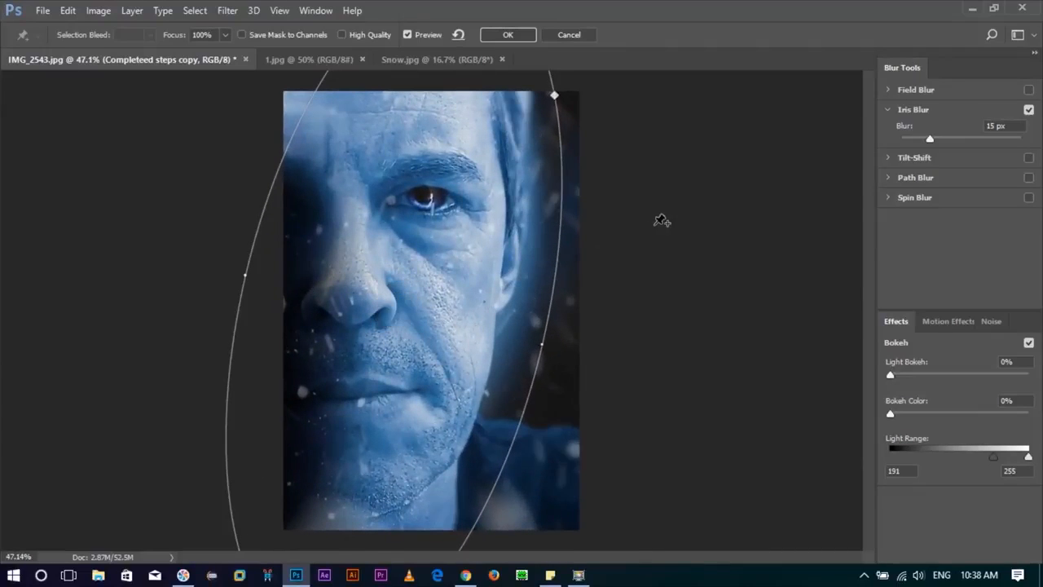
left_click(515, 37)
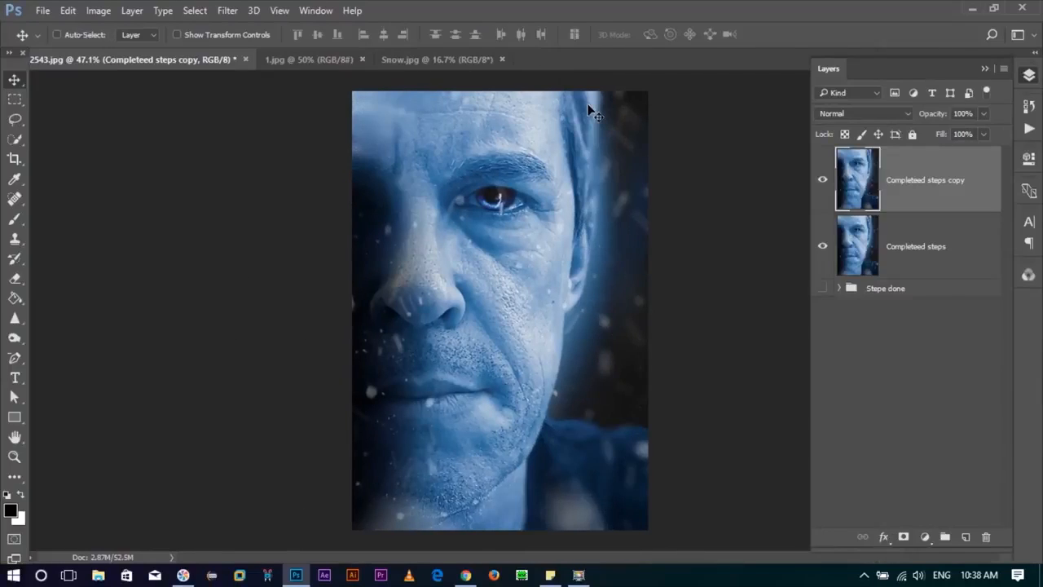
left_click(822, 180)
left_click(823, 181)
- Open another snow image, bring it into the poster as a new top layer, and position it over the portrait
key("ctrl+o")
double_click(930, 142)
left_click_drag(306, 196, 482, 181)
left_click_drag(517, 254, 485, 245)
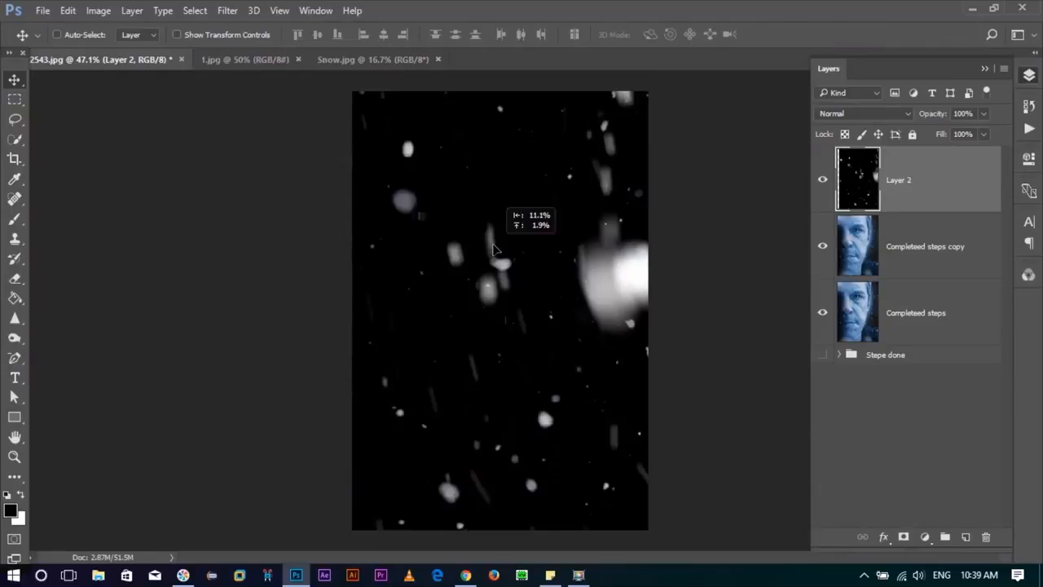
- Set the new snow layer's blend mode to Screen and reposition its flakes over the poster
left_click(850, 115)
left_click(827, 219)
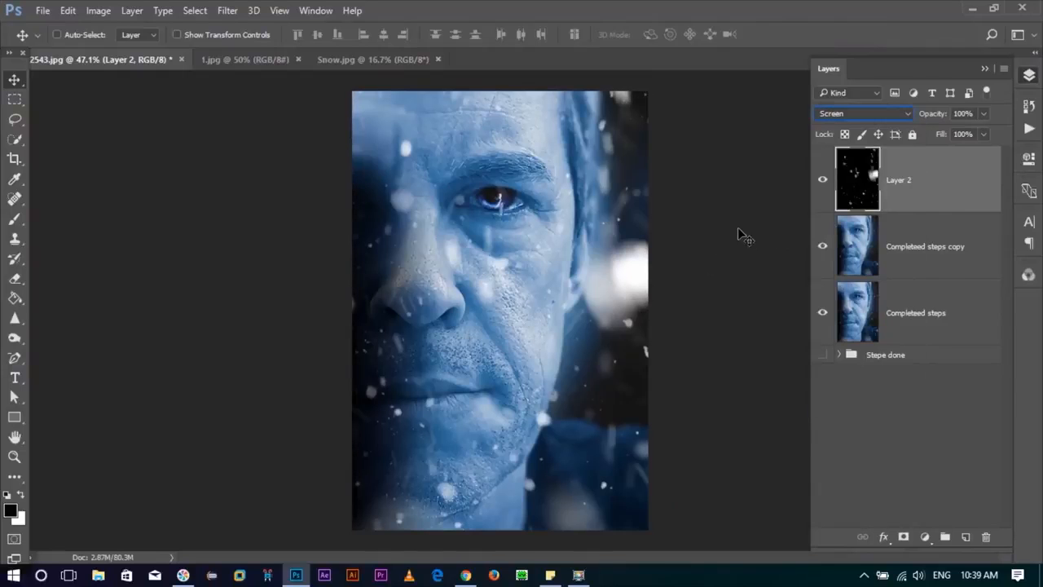
left_click_drag(579, 309, 508, 321)
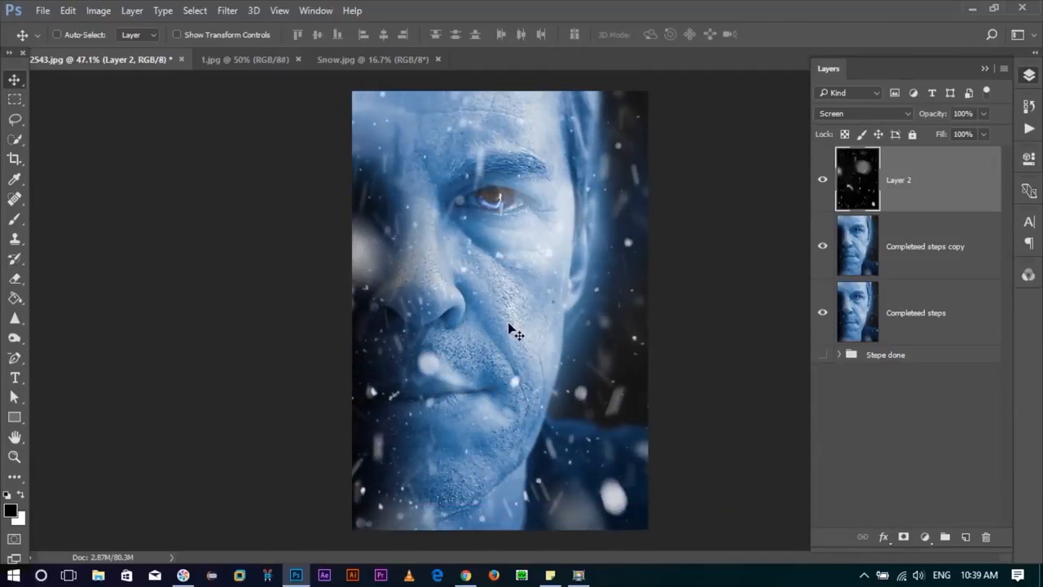
- Erase the extra snow over the face with a large soft Eraser of about 371 px and compare the result
key("e")
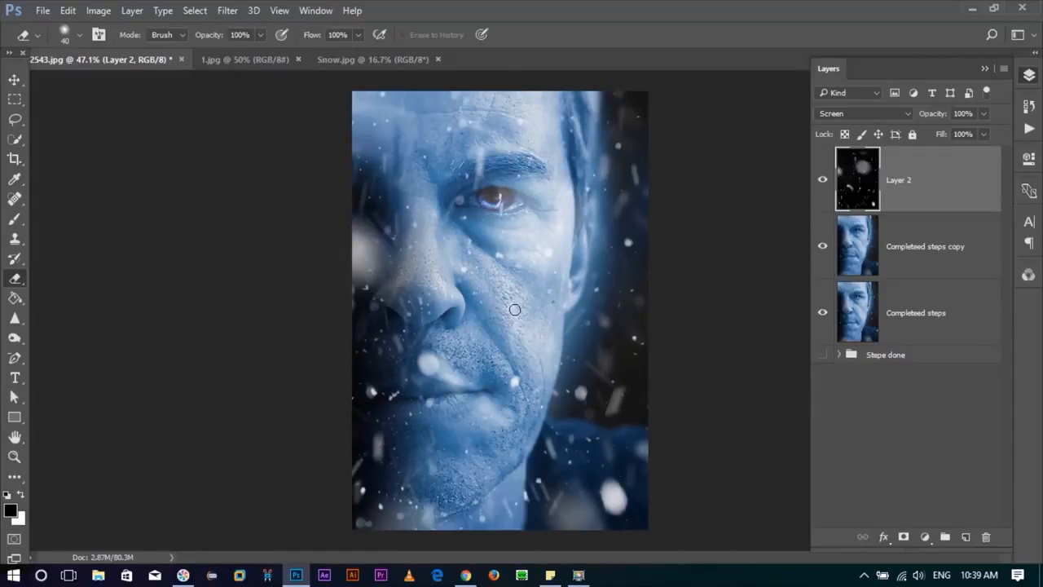
left_click_drag(524, 297, 580, 301)
mouse_move(538, 247)
left_mouse_down()
mouse_move(422, 248)
mouse_move(414, 283)
mouse_move(451, 315)
mouse_move(445, 392)
mouse_move(401, 422)
mouse_move(391, 487)
mouse_move(387, 467)
mouse_move(406, 521)
mouse_move(378, 512)
mouse_move(393, 313)
mouse_move(371, 310)
mouse_move(533, 384)
mouse_move(491, 498)
mouse_move(509, 371)
mouse_move(547, 394)
mouse_move(619, 502)
mouse_move(637, 439)
mouse_move(645, 463)
mouse_move(555, 460)
mouse_move(487, 339)
mouse_move(466, 352)
left_mouse_up()
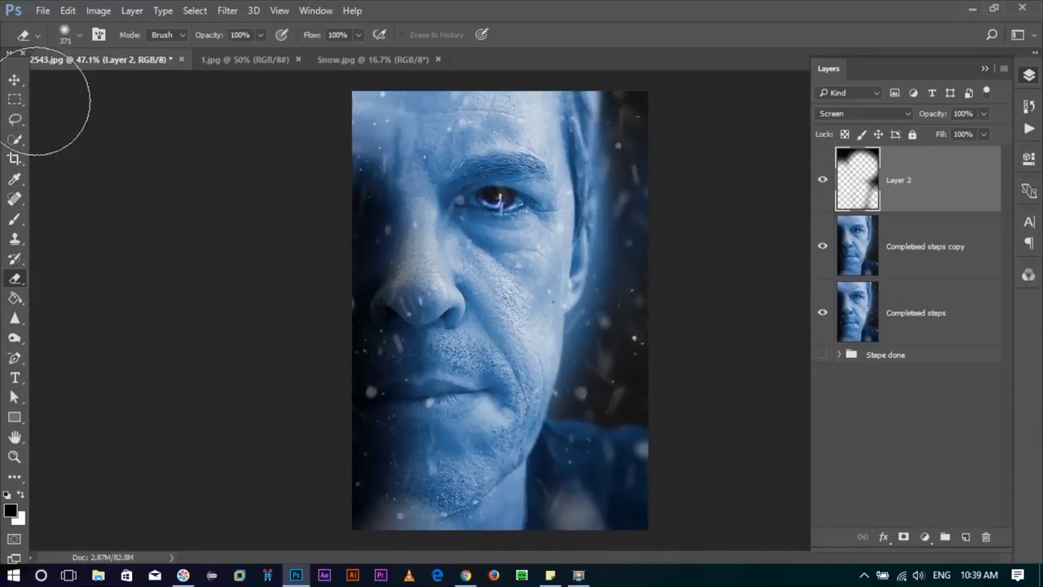
left_click(14, 80)
left_click(821, 180)
left_click(821, 180)
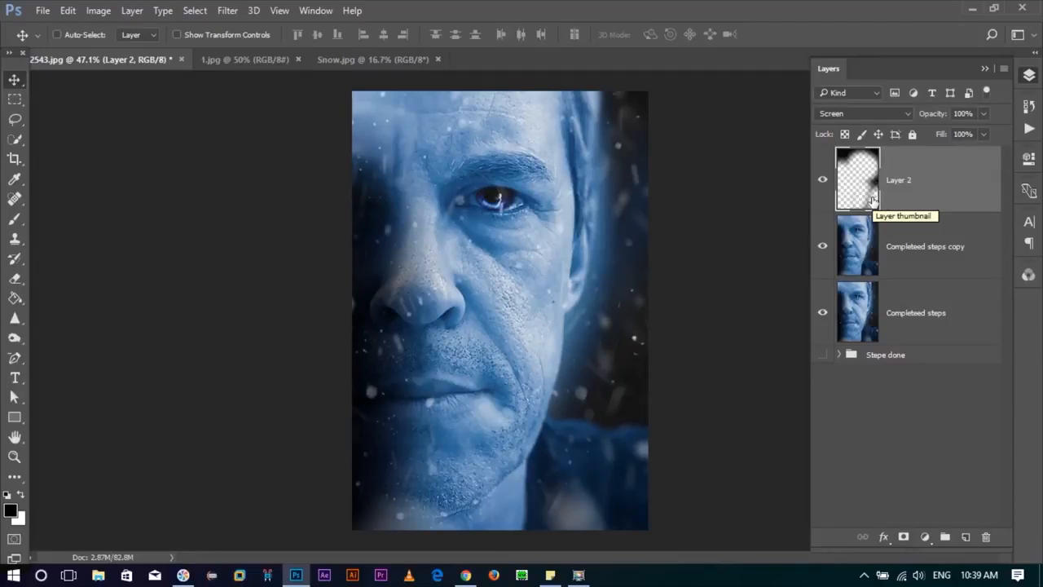
- Stamp all visible layers into a new merged layer above the erased snow layer
scroll(572, 282, "down", 1)
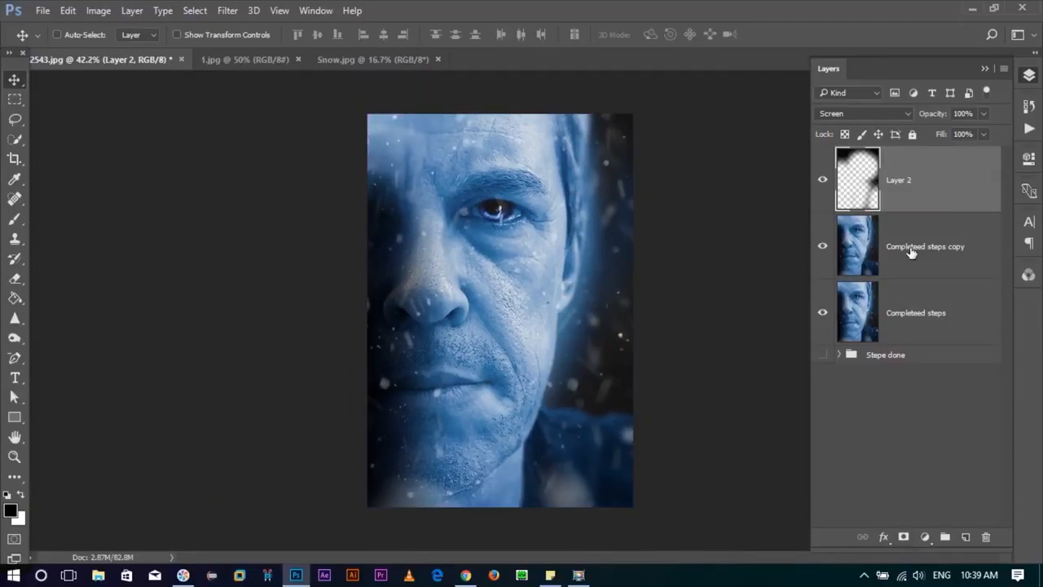
left_click(919, 258)
left_click(900, 176)
left_click(954, 375)
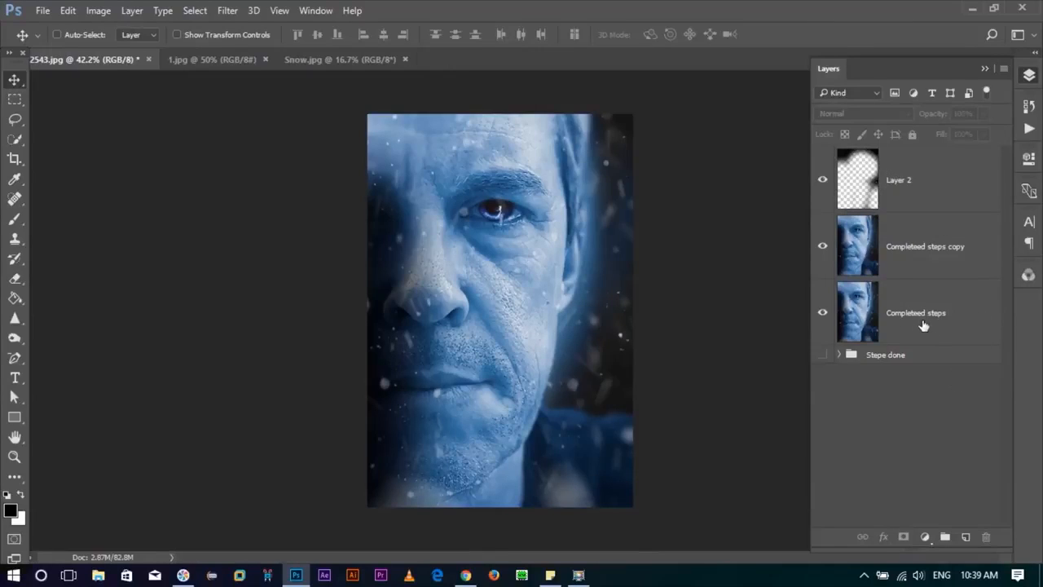
left_click(923, 194)
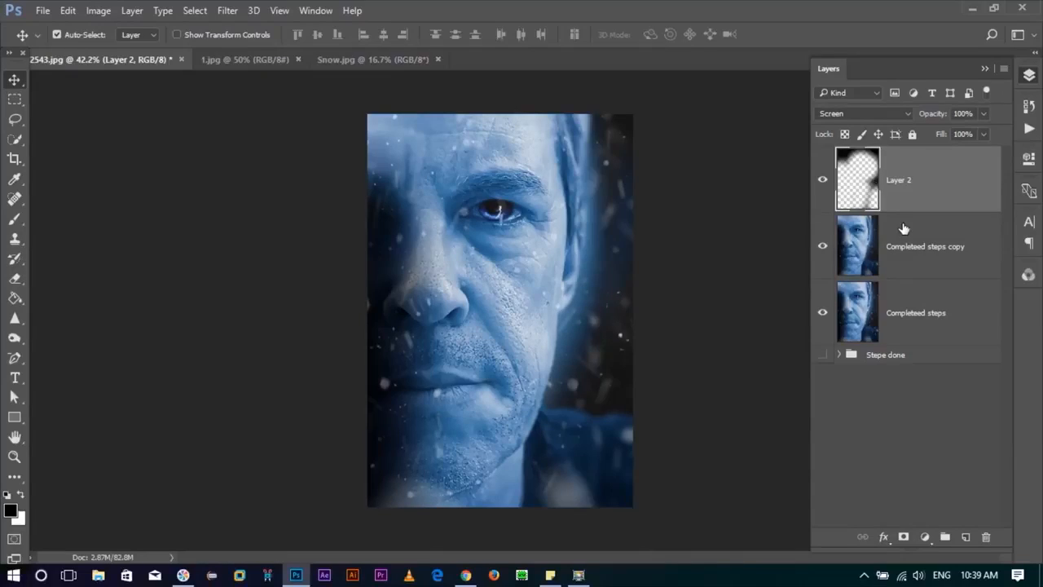
key("ctrl+shift+alt+e")
- Group Layer 2 and both Completeed steps layers, name the group Completed steps, and select the merged Layer 3
left_click(890, 245)
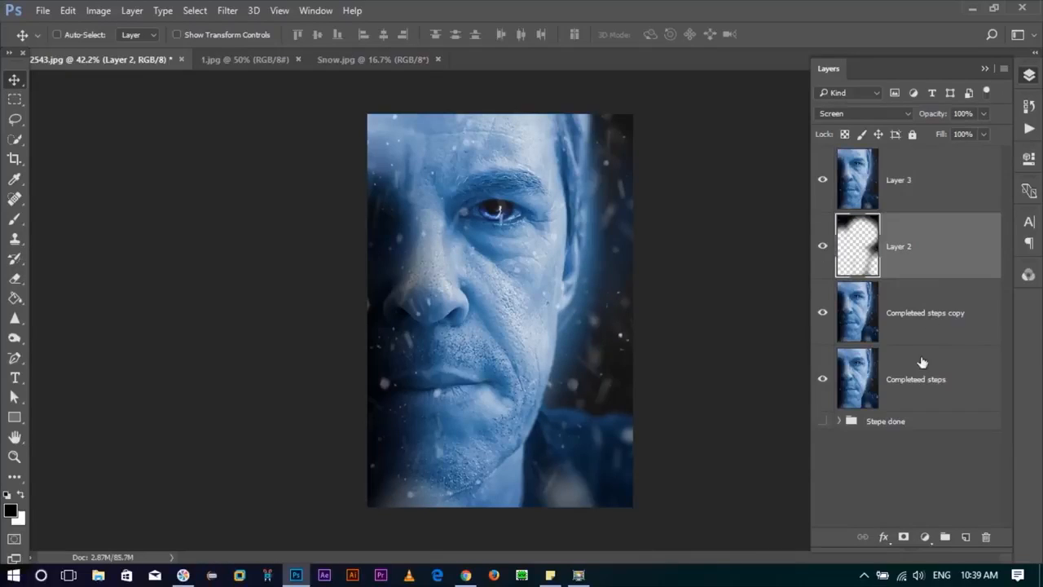
left_click(907, 382, "shift")
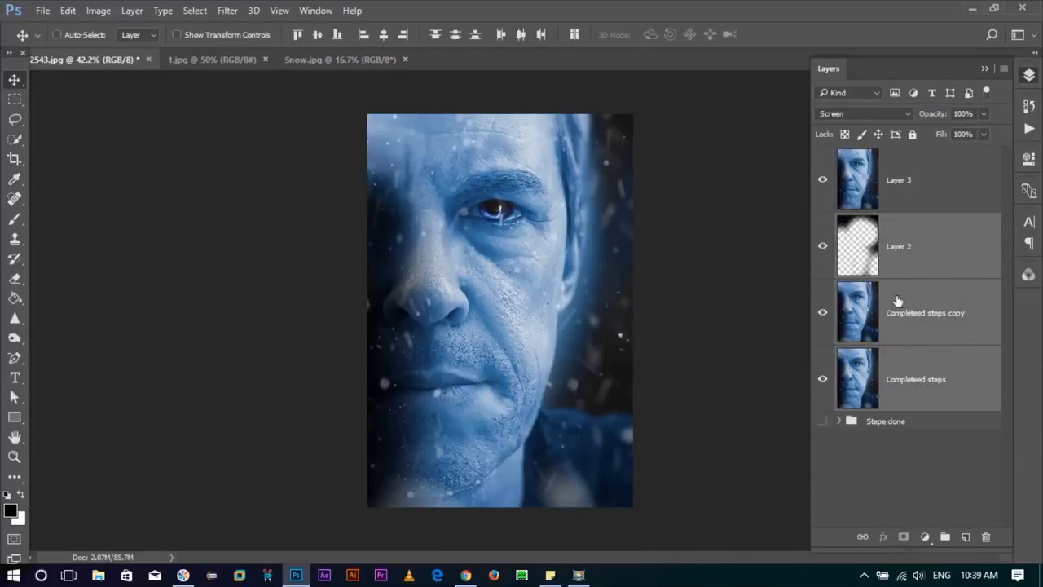
key("ctrl")
key("ctrl+g")
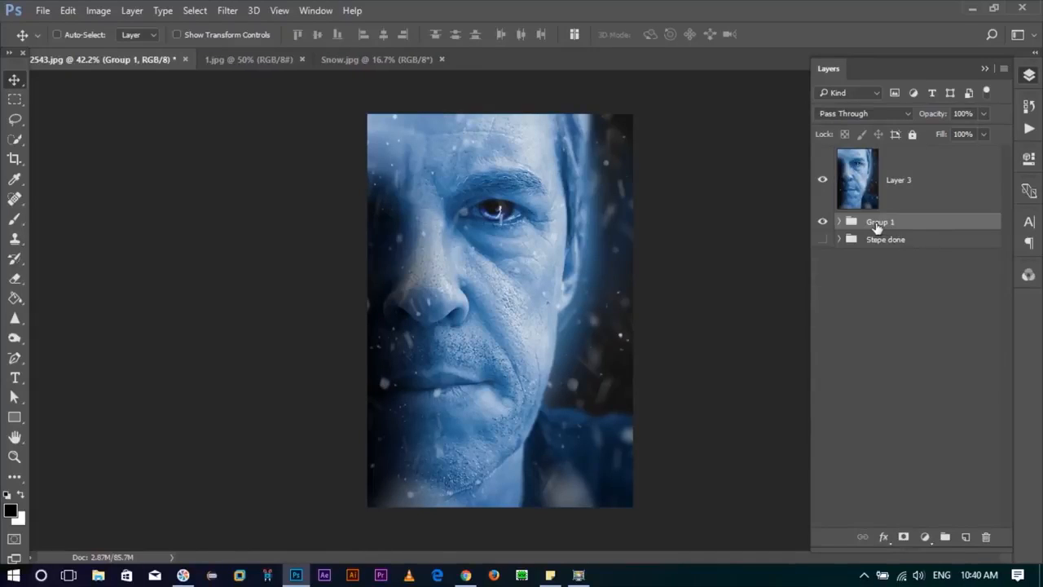
double_click(877, 223)
type("Completed steps")
key("Return")
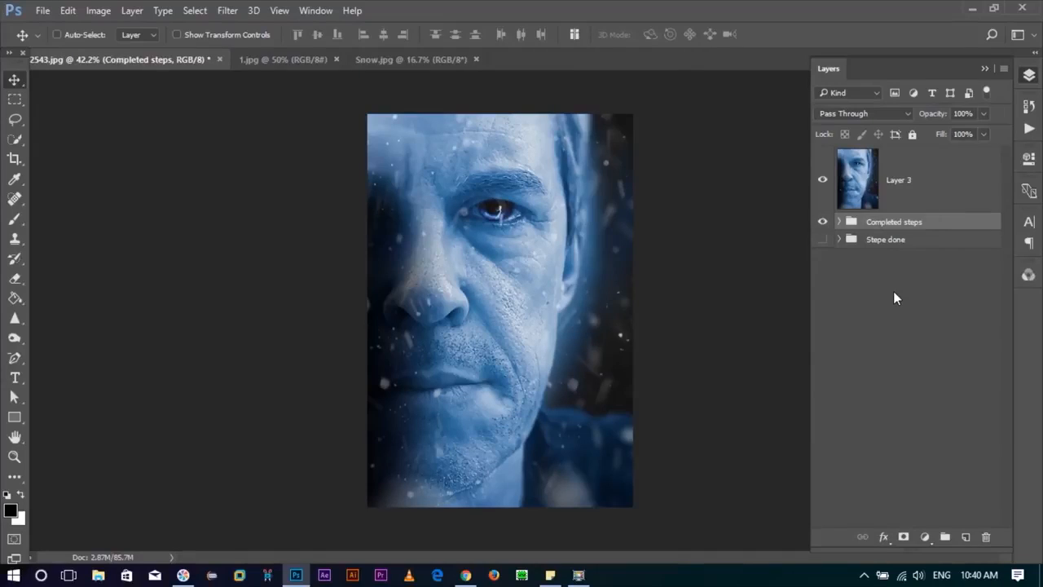
left_click(906, 187)
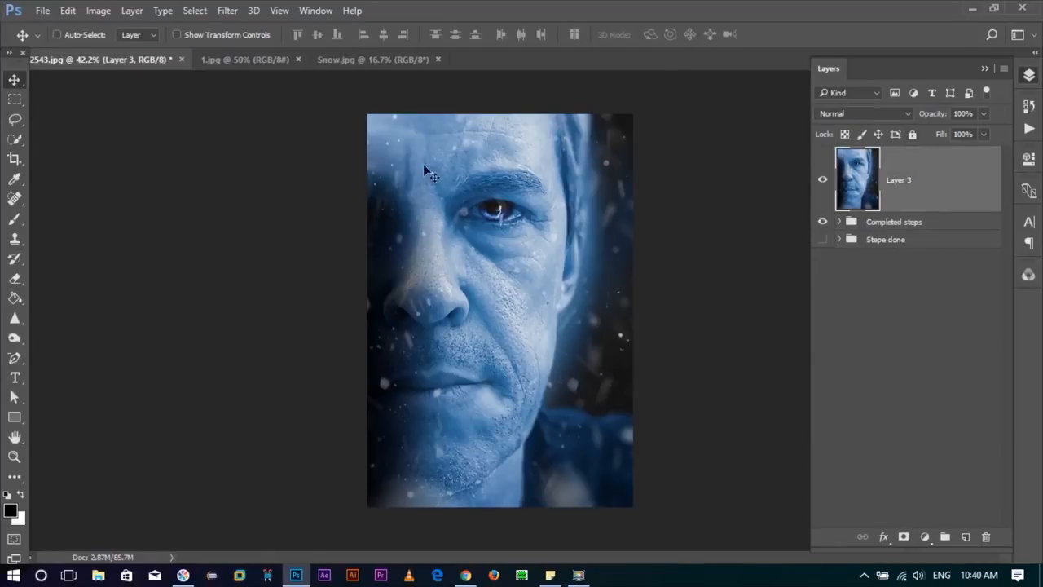
- Apply the Camera Raw Filter to Layer 3 with Temperature at +3 and Vibrance at -8
left_click(229, 11)
left_click(229, 11)
left_click(229, 11)
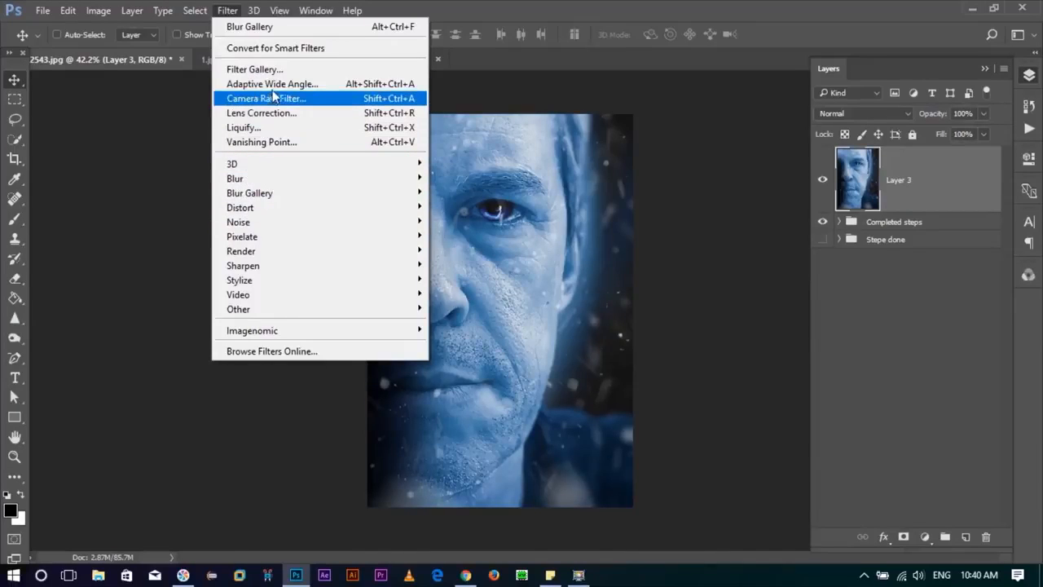
left_click(309, 98)
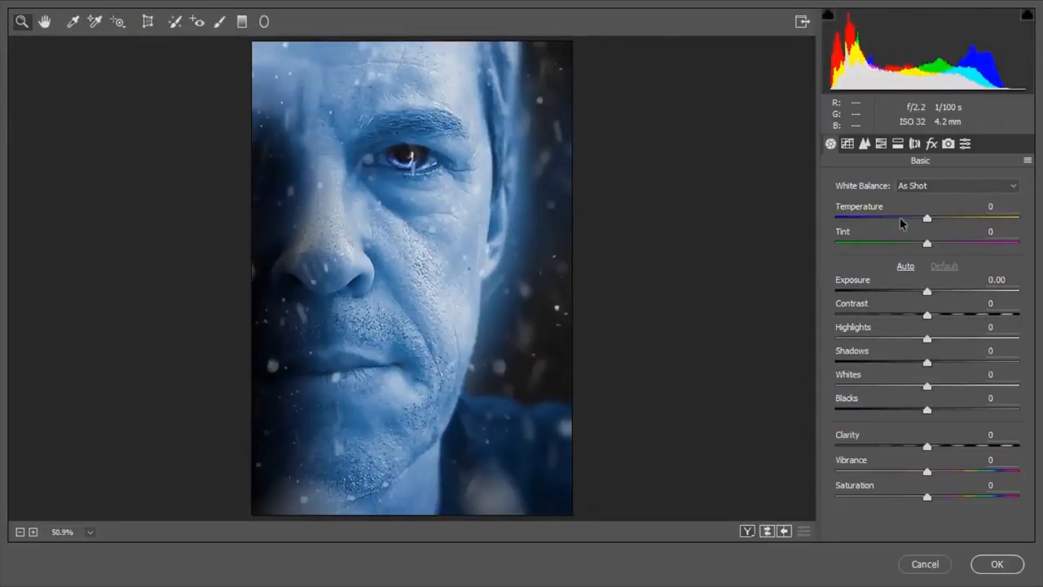
mouse_move(926, 220)
left_mouse_down()
mouse_move(956, 221)
mouse_move(930, 220)
left_mouse_up()
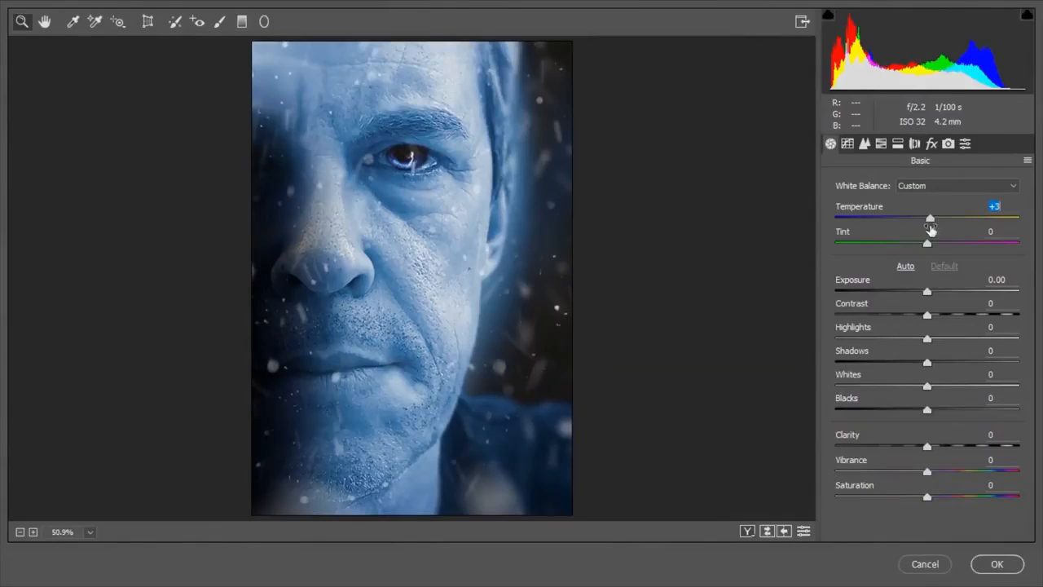
left_click_drag(926, 471, 921, 474)
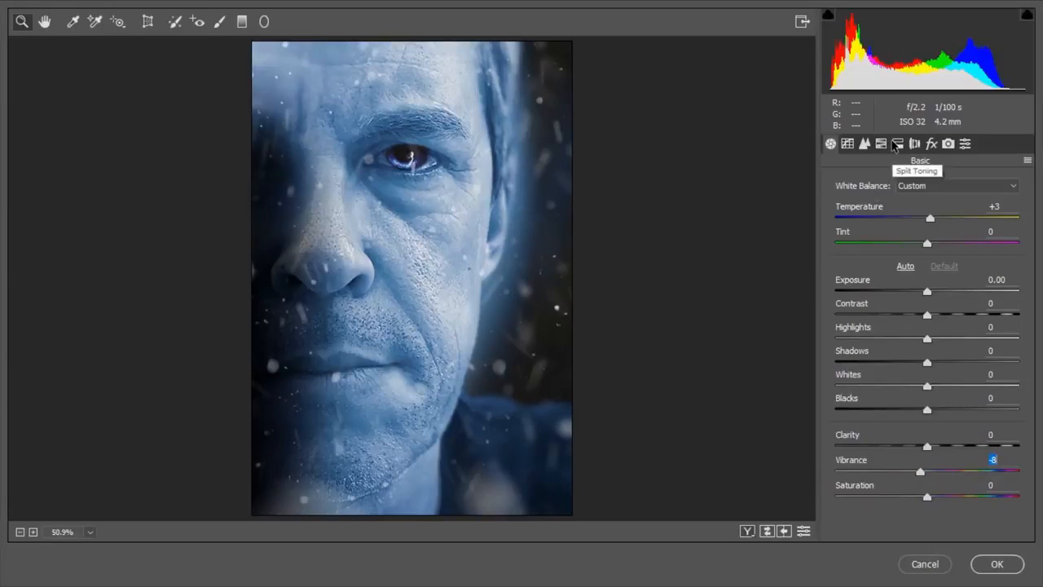
- Add a Post Crop Vignette with Amount -23, Midpoint 35, Feather 100 and Highlights 100, and apply the filter
left_click(897, 144)
left_click(915, 144)
left_click(931, 145)
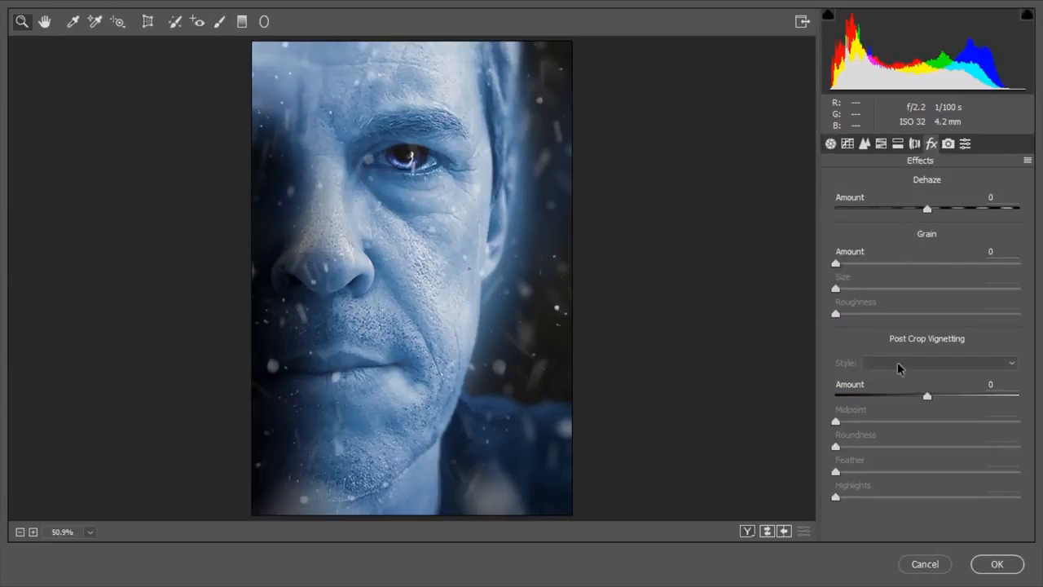
left_click_drag(914, 394, 811, 388)
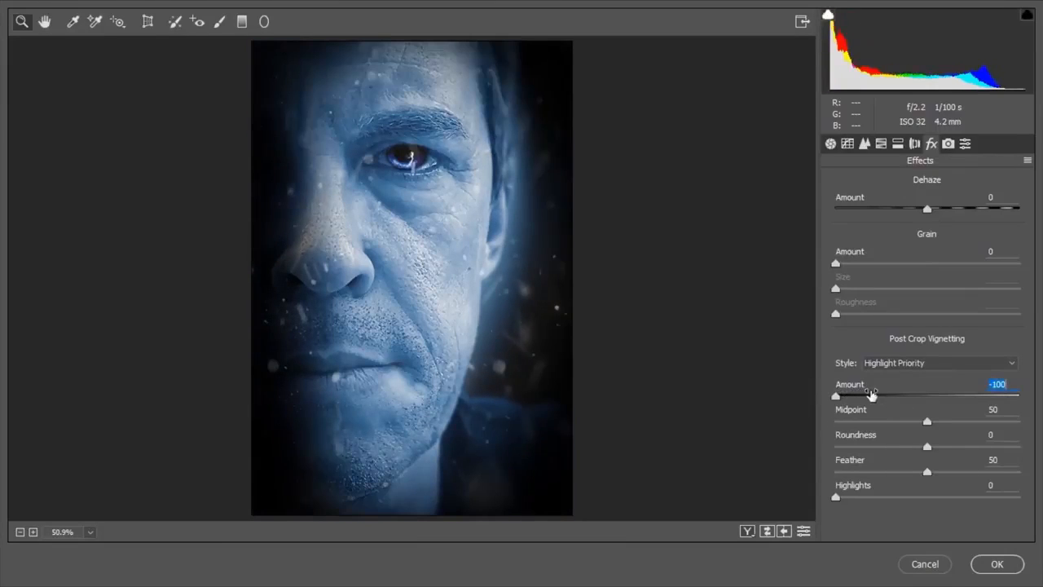
left_click_drag(845, 496, 1029, 492)
left_click(1019, 472)
left_click_drag(927, 421, 905, 397)
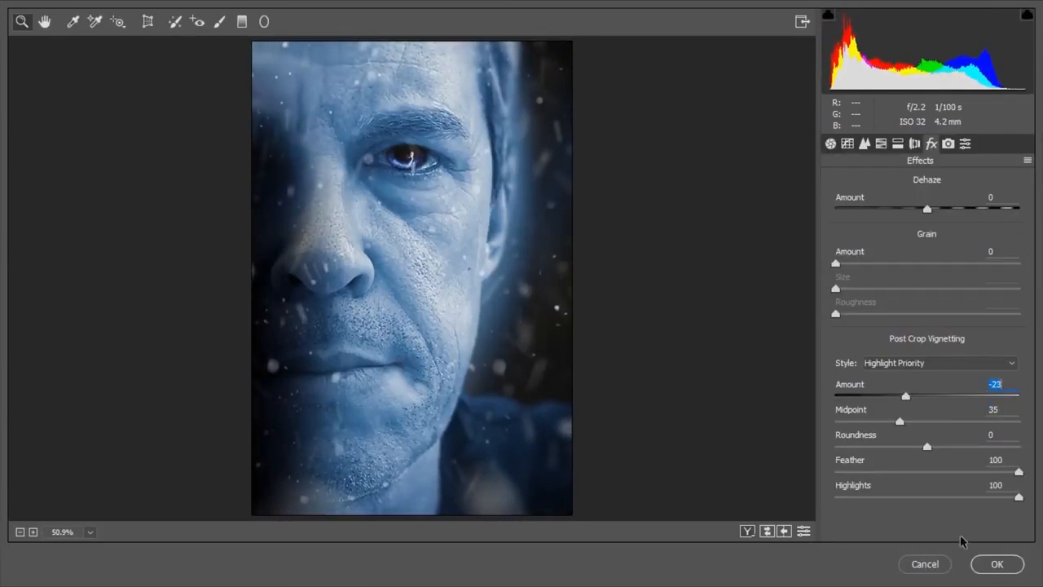
left_click(997, 563)
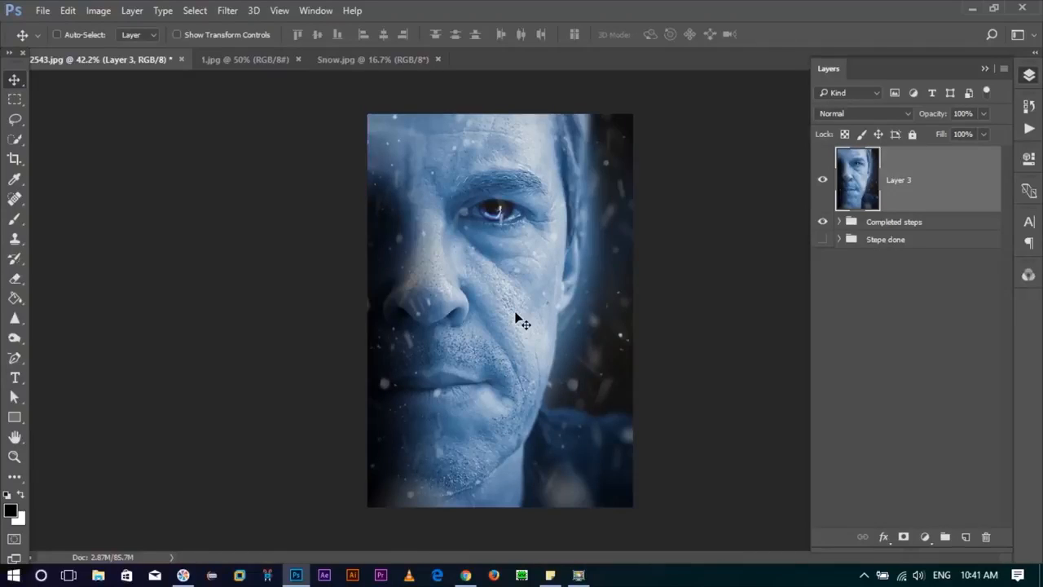
- Add the horizontal text GAME OF THRONES in the Game of Thrones font at 48.4 pt over the face
key("t")
right_click(17, 381)
left_click(85, 379)
scroll(494, 304, "up", 6)
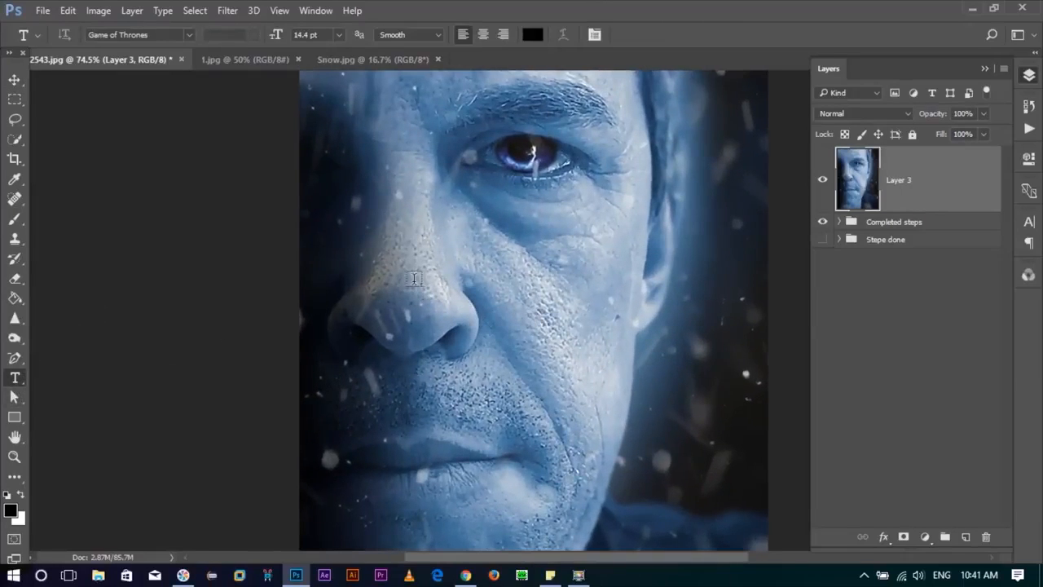
left_click(479, 310)
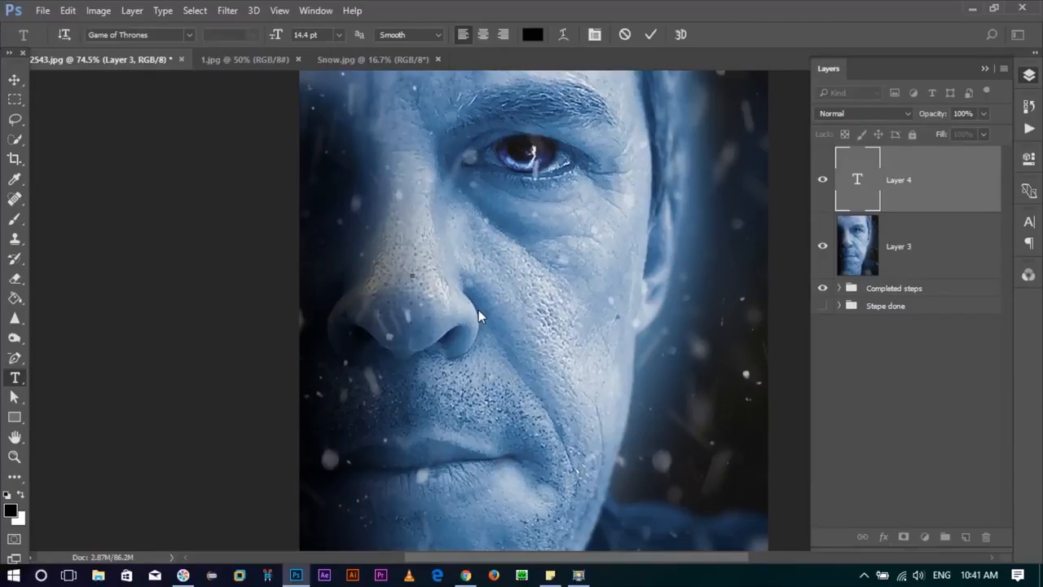
type("GAME OF THRONES")
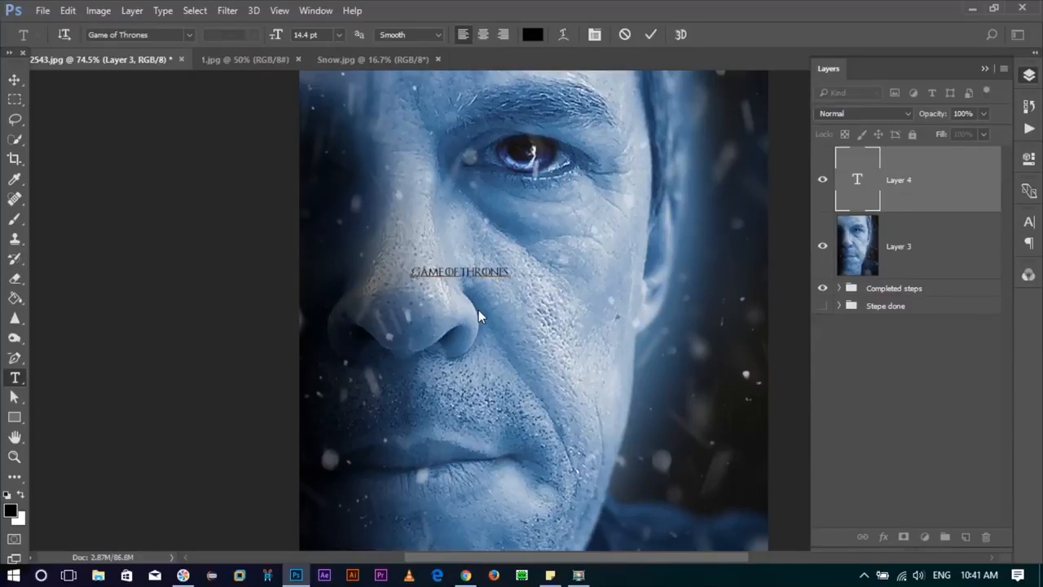
key("ctrl+a")
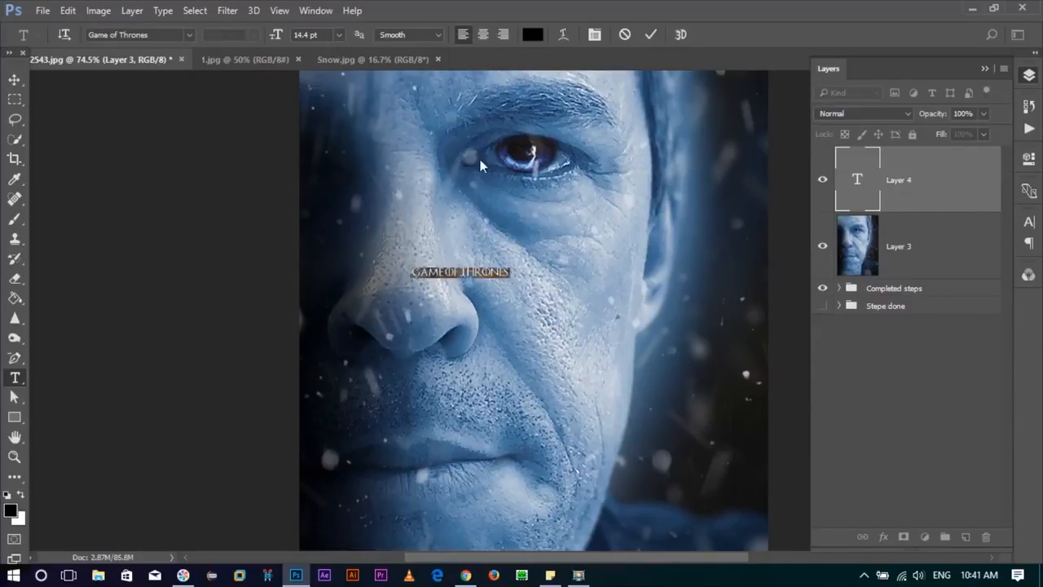
left_click_drag(278, 35, 307, 42)
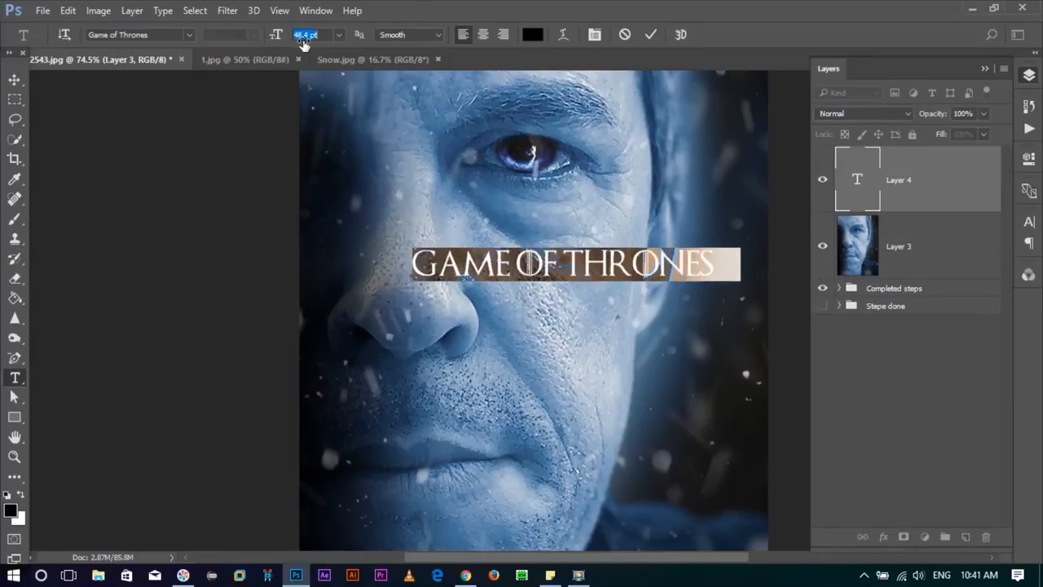
- Move the GAME OF THRONES text down to just above the mouth and recolor it white
left_click(15, 79)
left_click_drag(545, 267, 516, 400)
key("t")
left_click(536, 37)
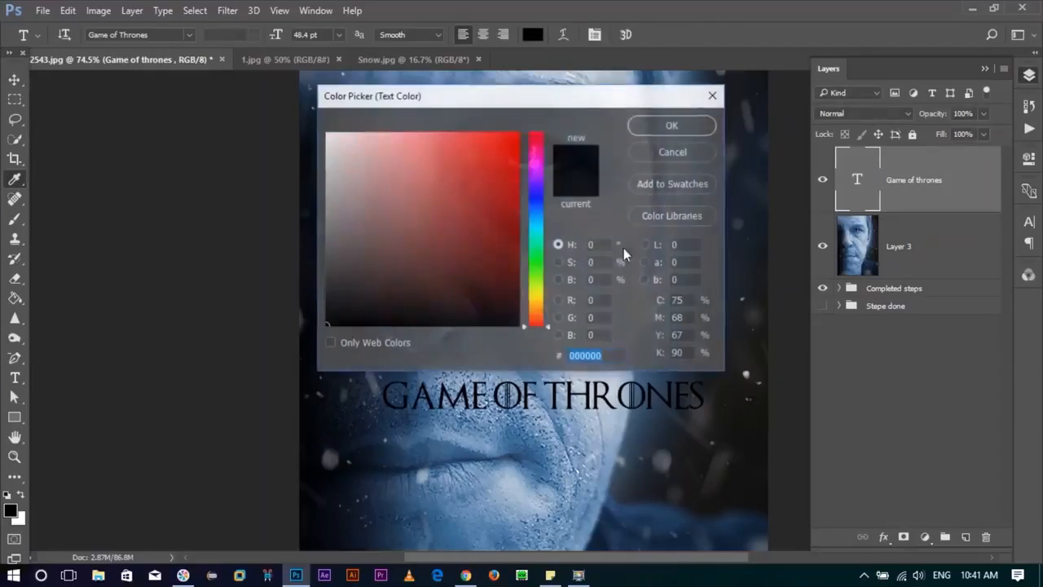
left_click_drag(383, 163, 268, 109)
key("Return")
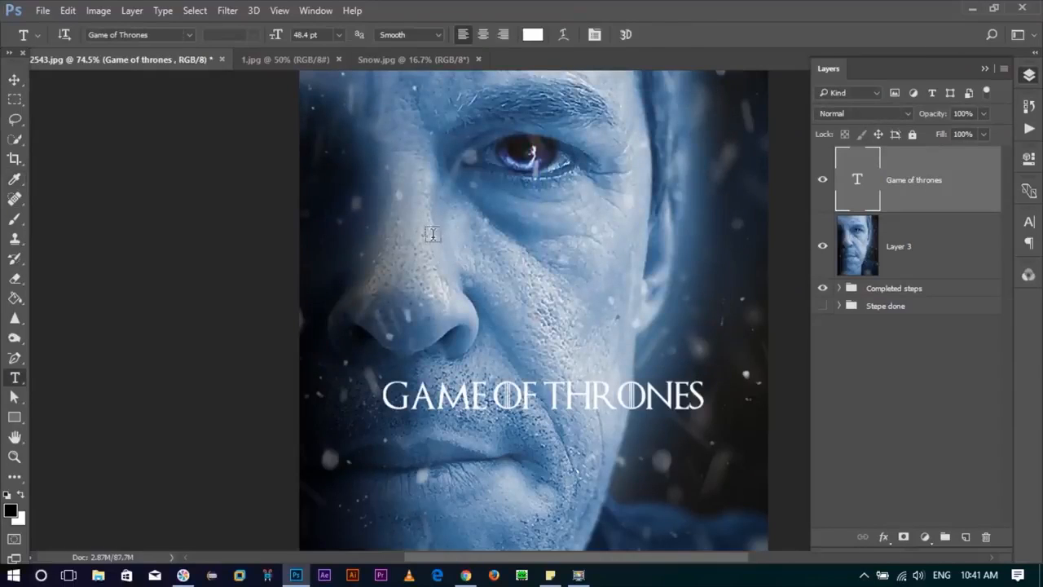
- Move the GAME OF THRONES title to the lower edge of the poster, below the chin
left_click(14, 80)
left_click(434, 300)
mouse_move(554, 386)
left_mouse_down()
mouse_move(450, 391)
mouse_move(543, 393)
left_mouse_up()
left_click_drag(558, 401, 533, 437)
- Scale the GAME OF THRONES title to 114.85% and nudge it slightly upward
key("ctrl")
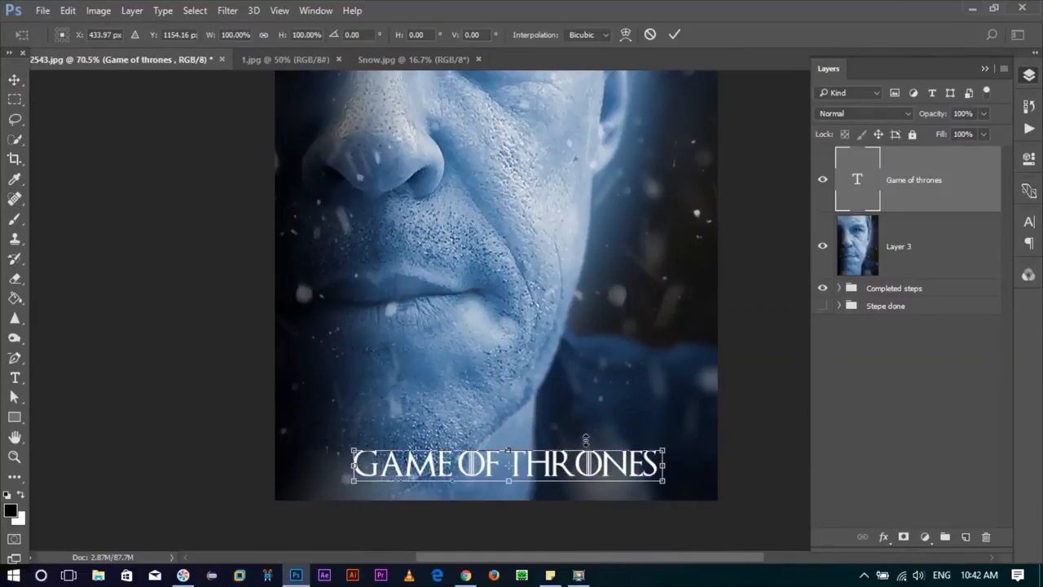
key("ctrl+t")
left_click_drag(657, 449, 686, 448)
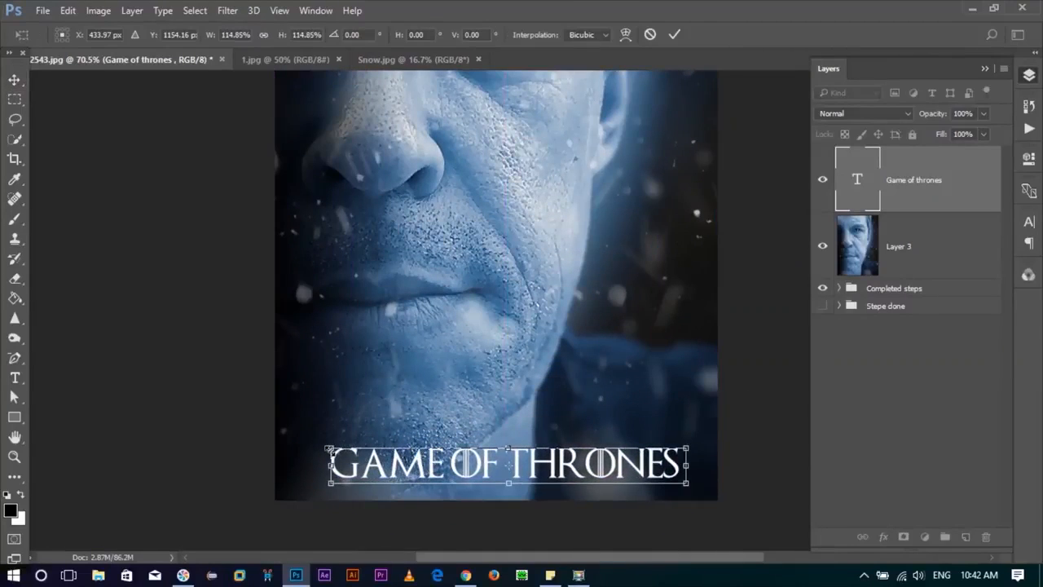
key("Return")
left_click_drag(477, 463, 477, 455)
key("ctrl")
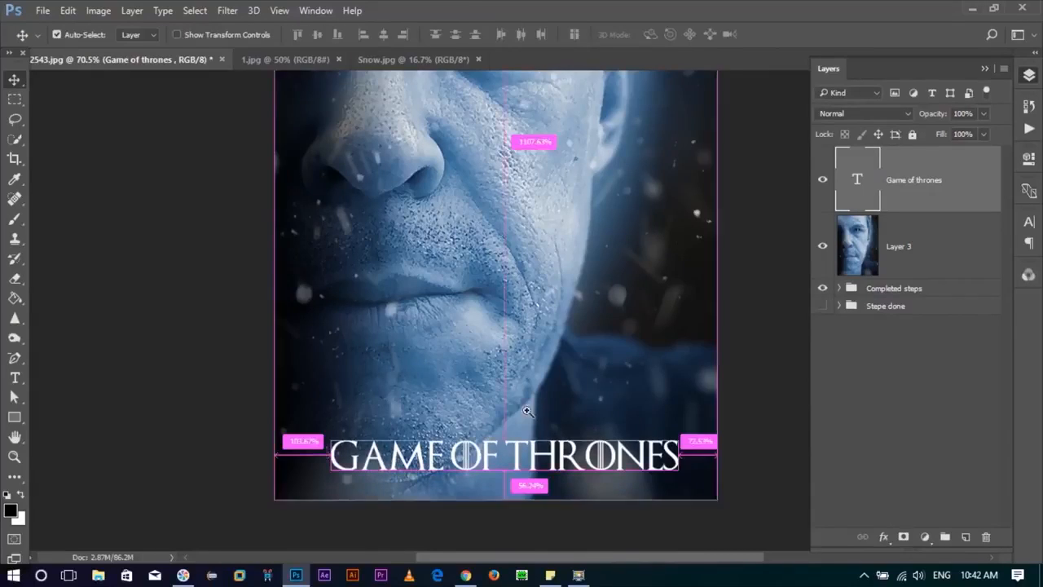
- Add a second white text line WINTER IS COMING across the face and set its size to 40 pt
scroll(539, 425, "down", 2)
scroll(516, 440, "up", 1)
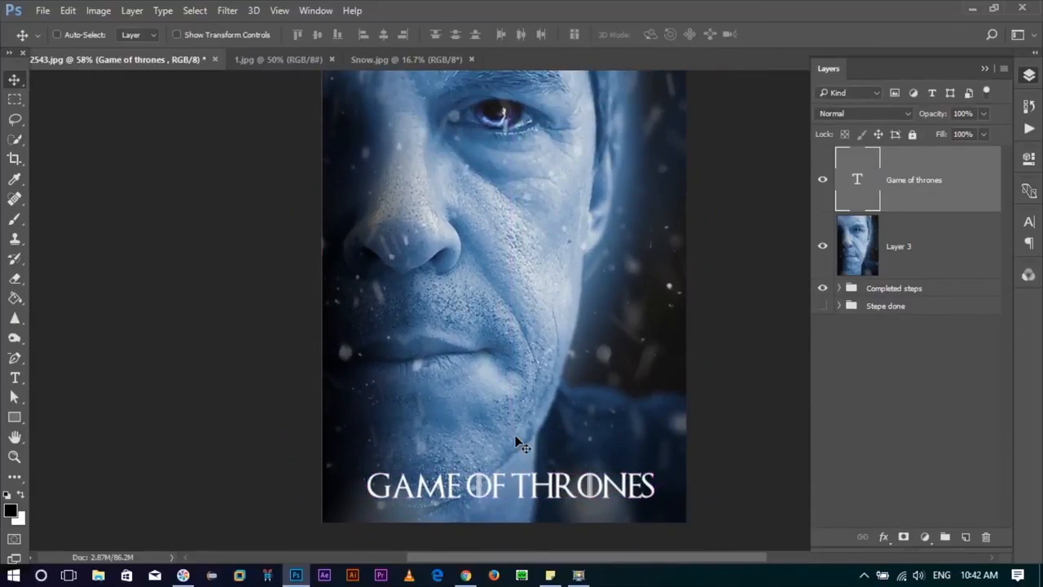
scroll(516, 440, "up", 1)
key("t")
left_click(417, 244)
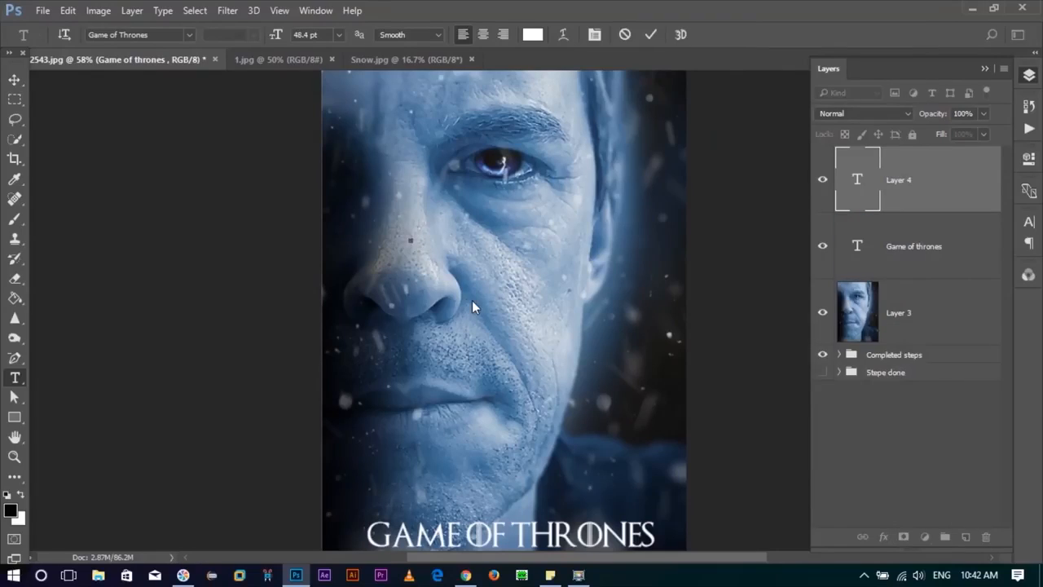
type("WINTER IS COMING")
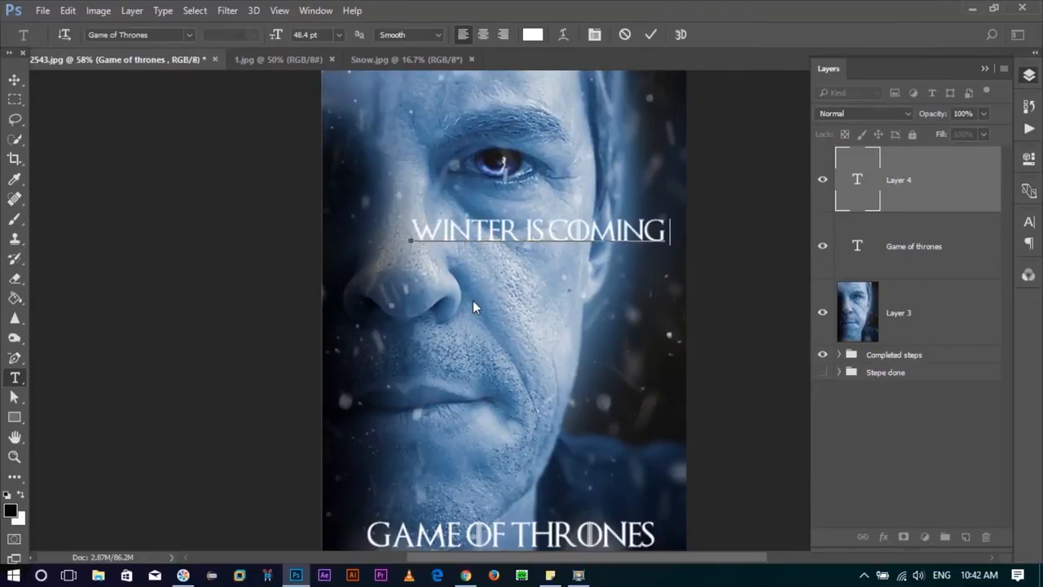
key("ctrl+a")
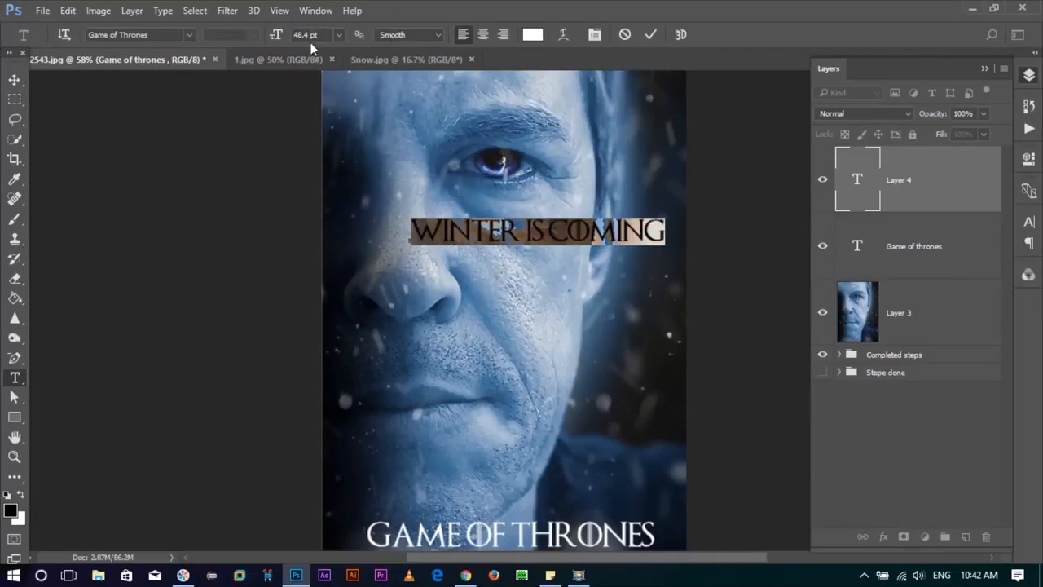
left_click(339, 34)
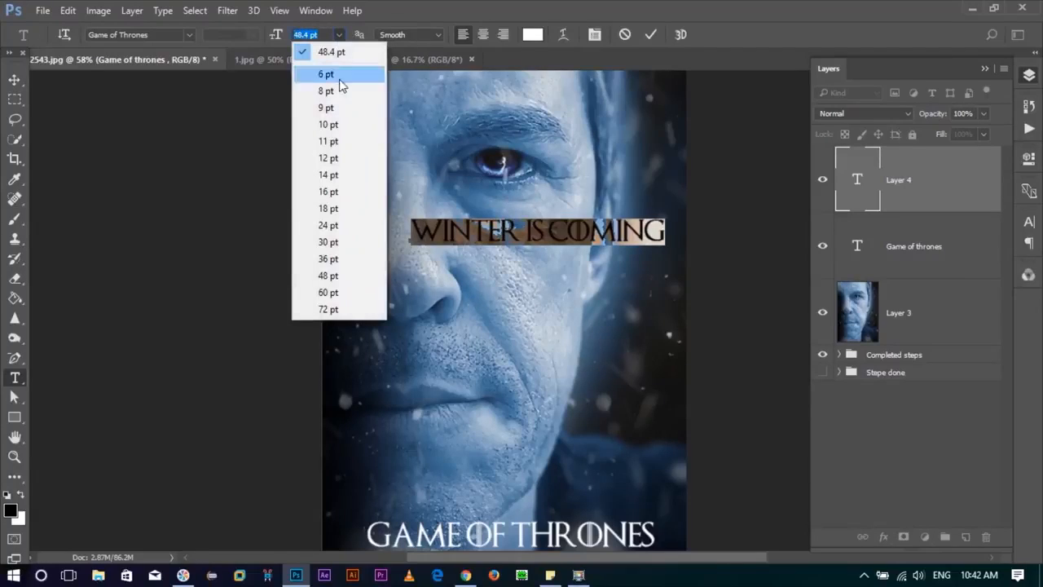
left_click(336, 258)
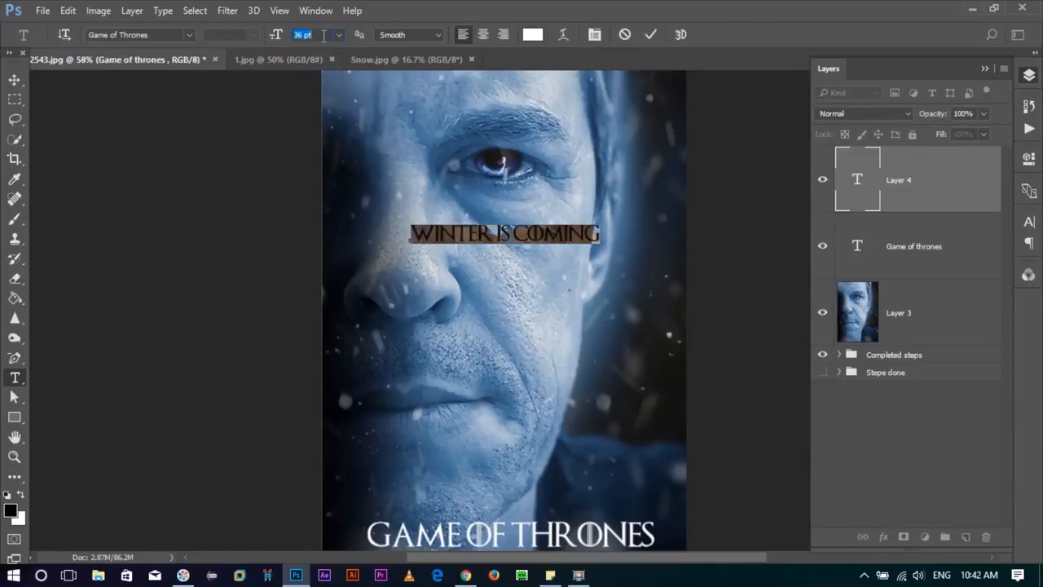
type("40")
key("Return")
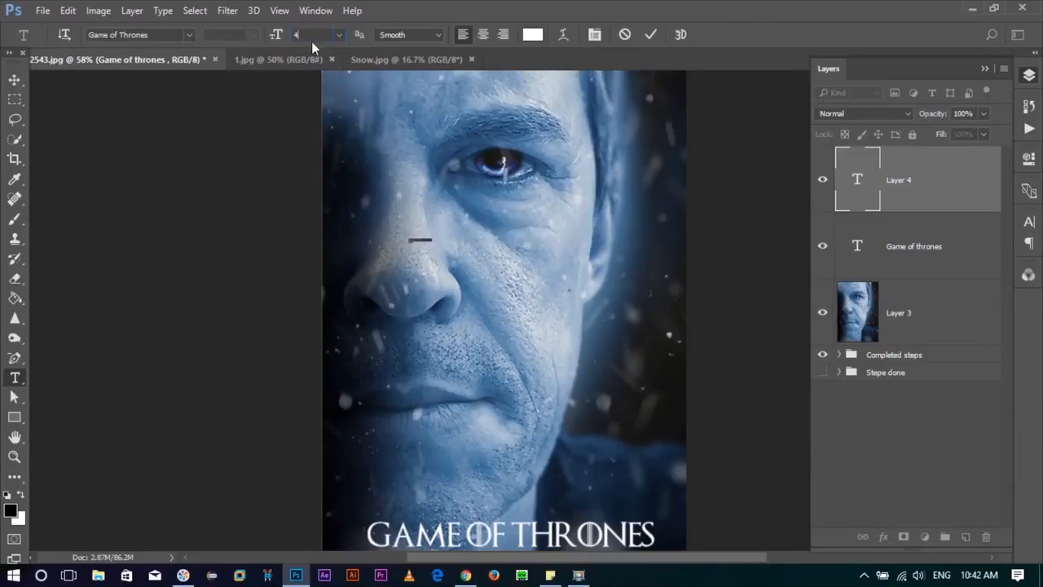
- Move the WINTER IS COMING text below the nose and align its horizontal and vertical centers with Layer 3
left_click(15, 79)
left_click_drag(477, 238, 481, 319)
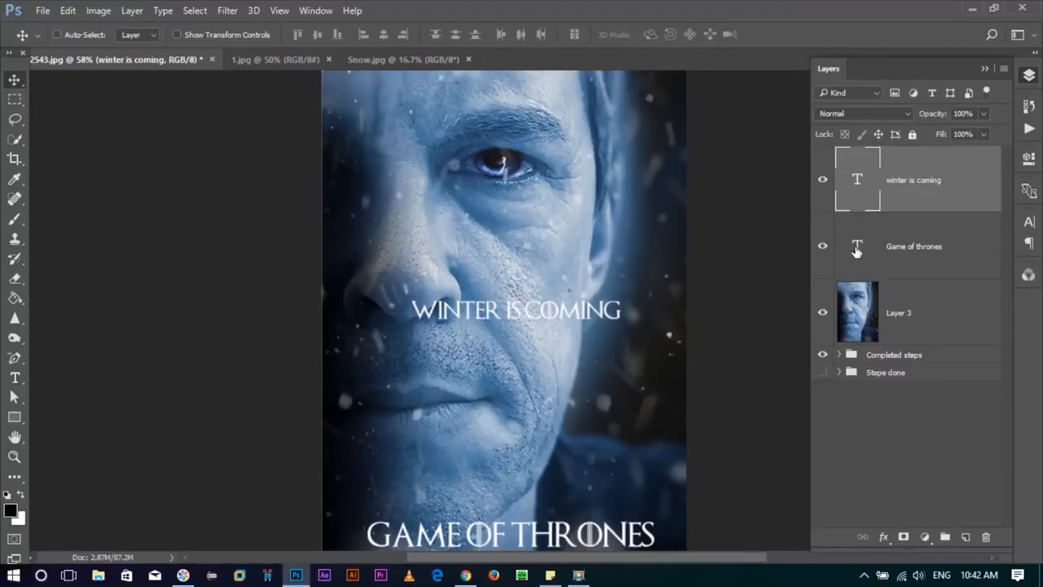
left_click(902, 319, "ctrl")
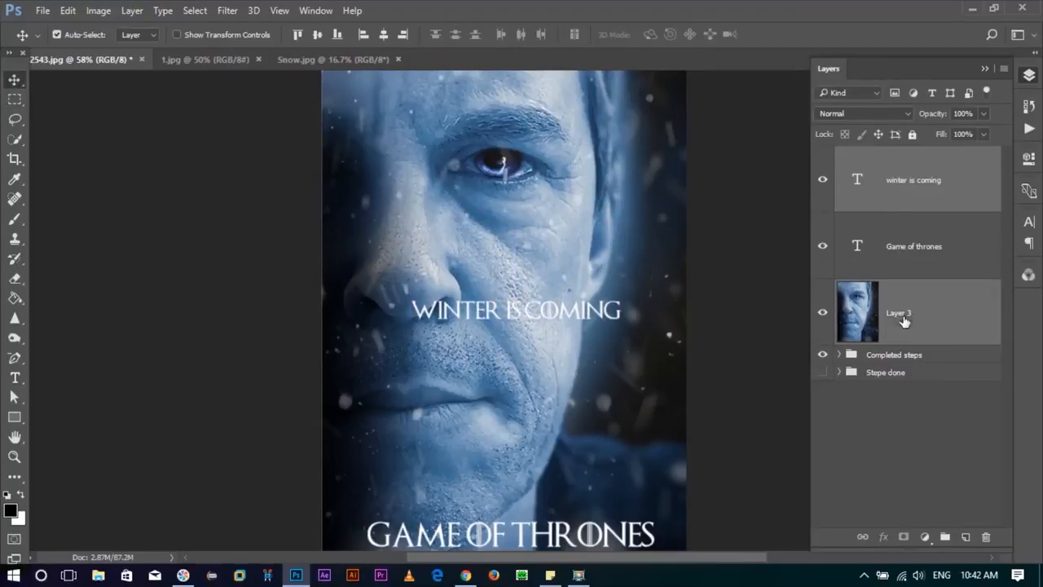
left_click(382, 38)
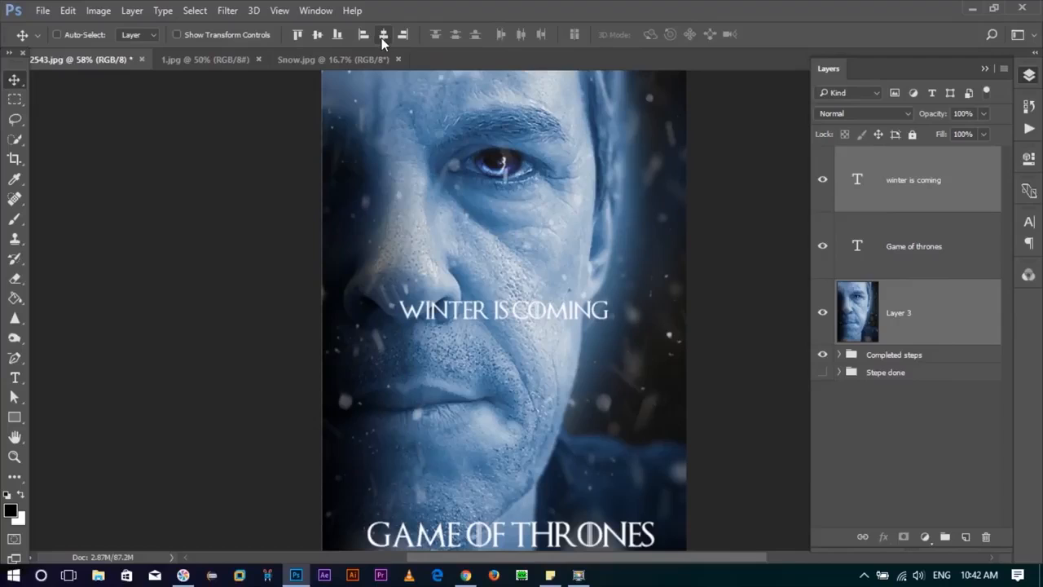
left_click(318, 35)
- Widen the letter spacing of WINTER IS COMING until it nearly spans the poster, and shift the line back to the middle
left_click(890, 199)
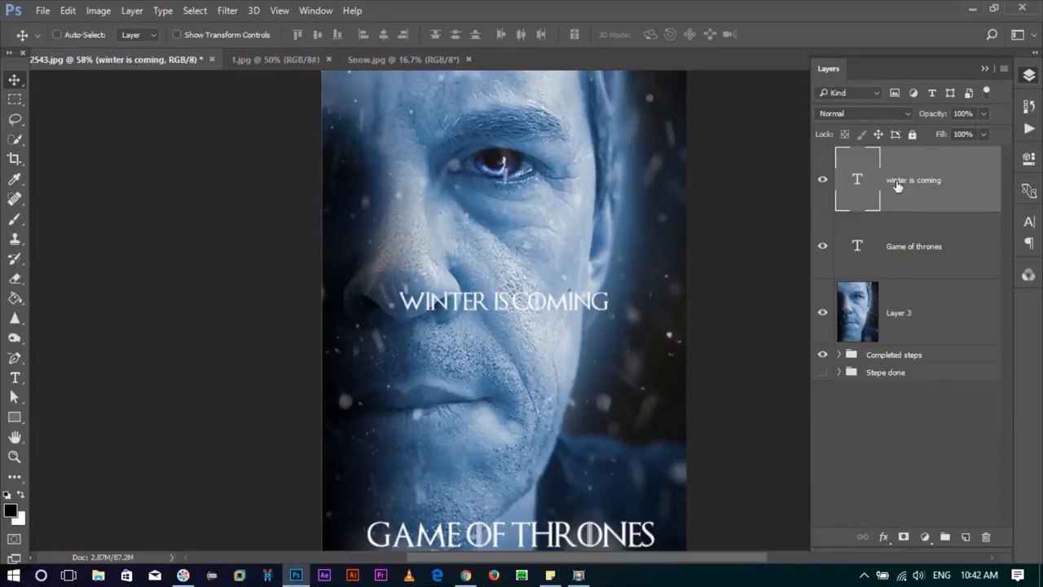
key("t")
left_click(495, 300)
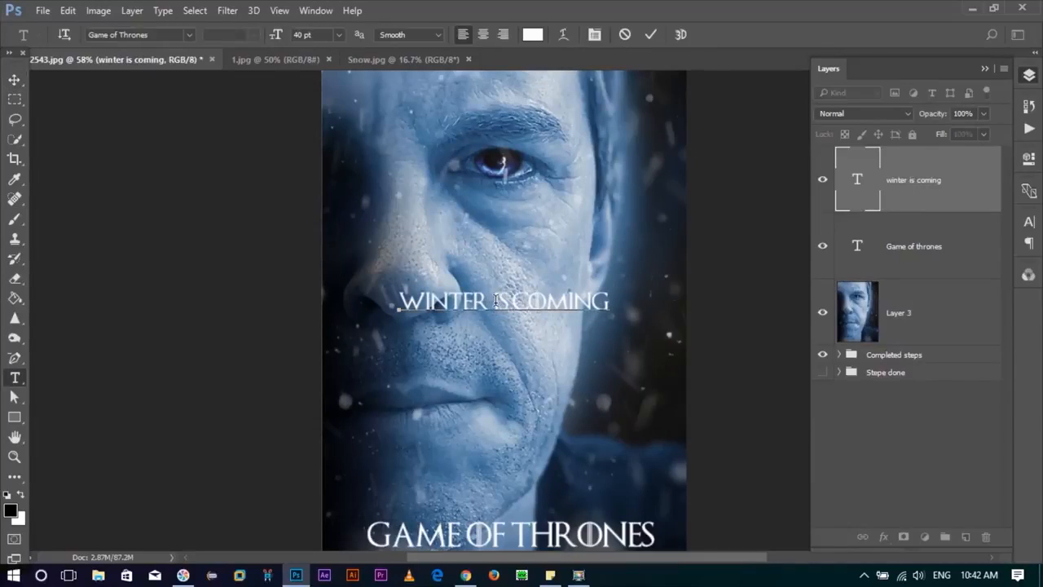
key("ctrl+a")
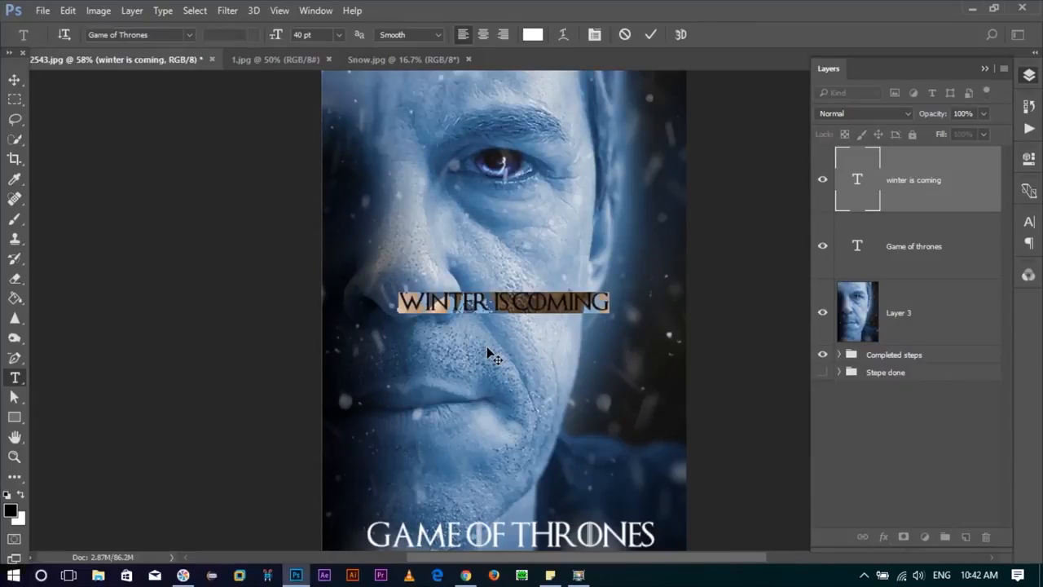
key("alt+Right")
key("alt+Right")
key("alt+Right")
key("alt+Right")
key("alt+Right")
key("alt+Right")
key("alt+Right")
key("alt+Right")
key("alt+Right")
key("alt+Right")
key("alt+Right")
key("alt+Right")
key("alt+Right")
key("alt+Right")
key("alt+Right")
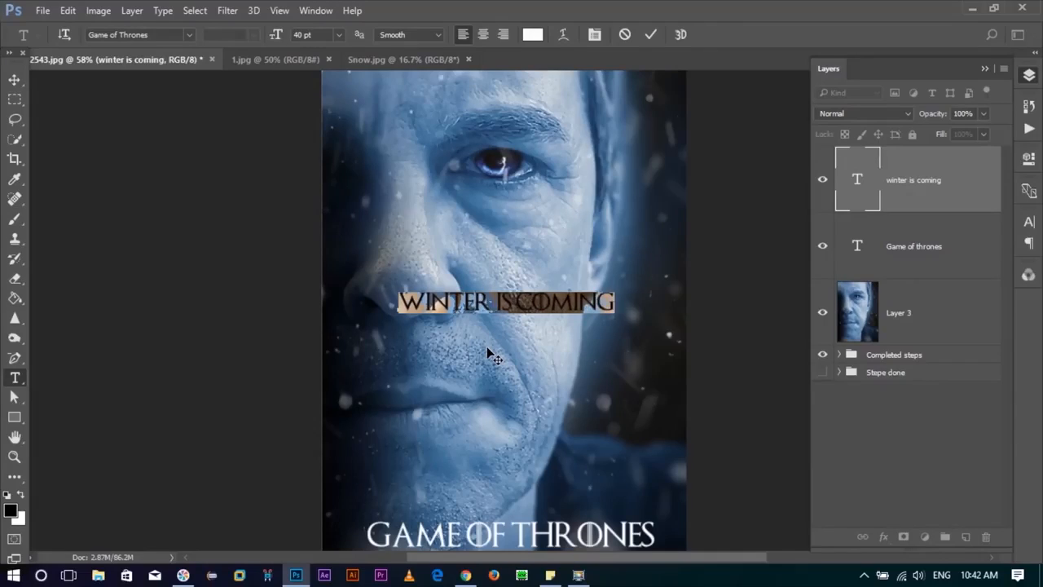
key("alt+Right")
key("alt+Right")
key("alt+Right")
key("alt+Right")
key("alt+Right")
key("alt+Right")
key("alt+Right")
key("alt+Right")
key("alt+Right")
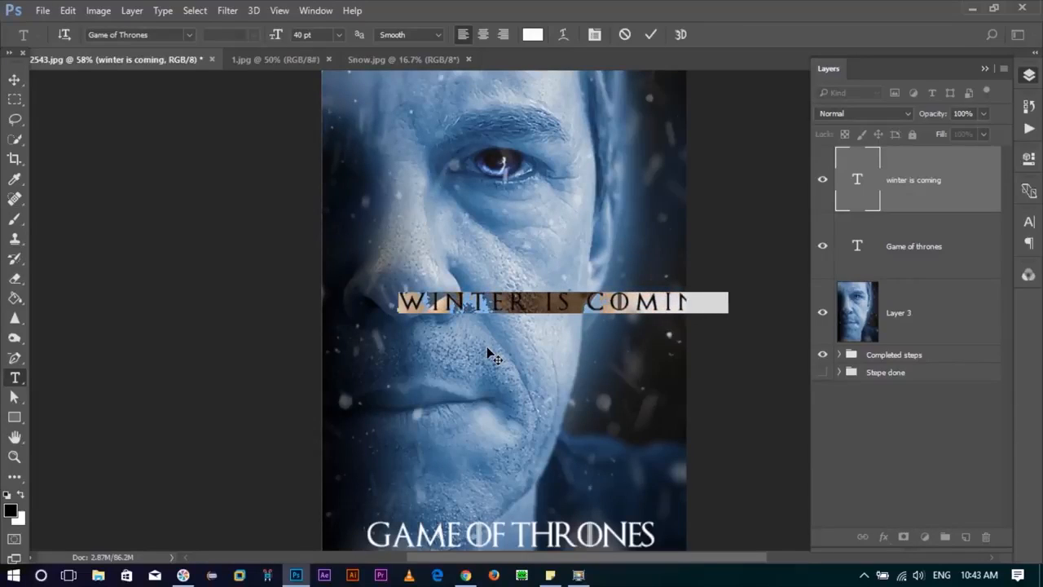
left_click(14, 79)
left_click_drag(493, 300, 440, 301)
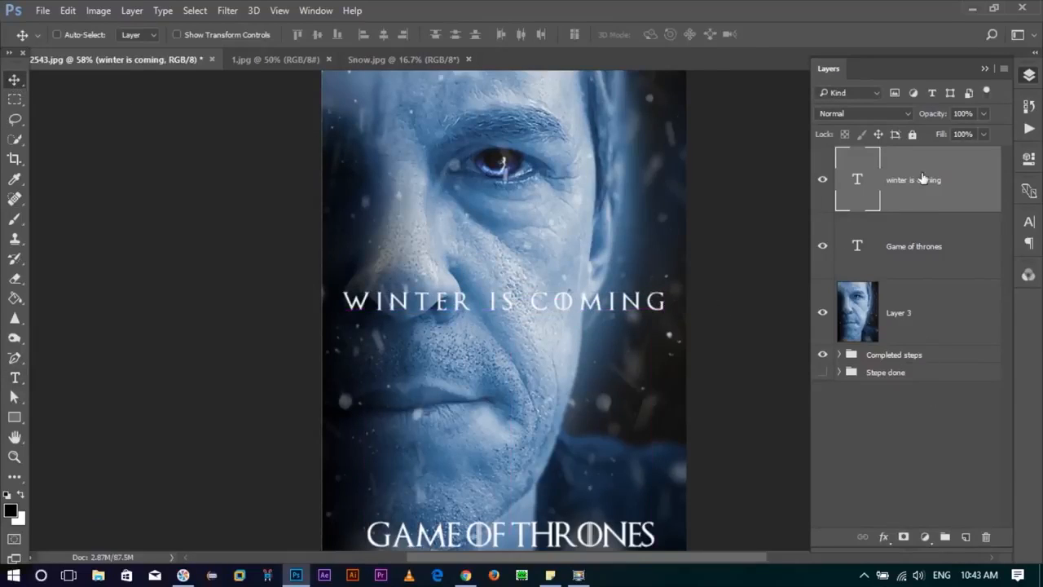
double_click(972, 177)
left_click_drag(415, 77, 372, 108)
left_click(739, 166)
- Add a black Multiply drop shadow to the WINTER IS COMING text with size 30 px and slightly reduced opacity
double_click(967, 178)
left_click_drag(256, 109, 675, 36)
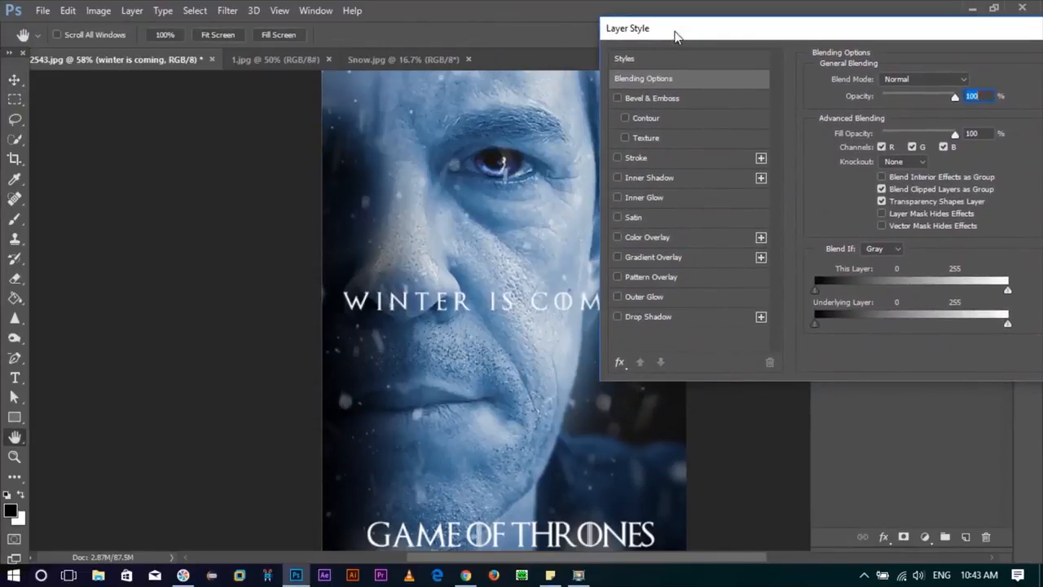
left_click(634, 318)
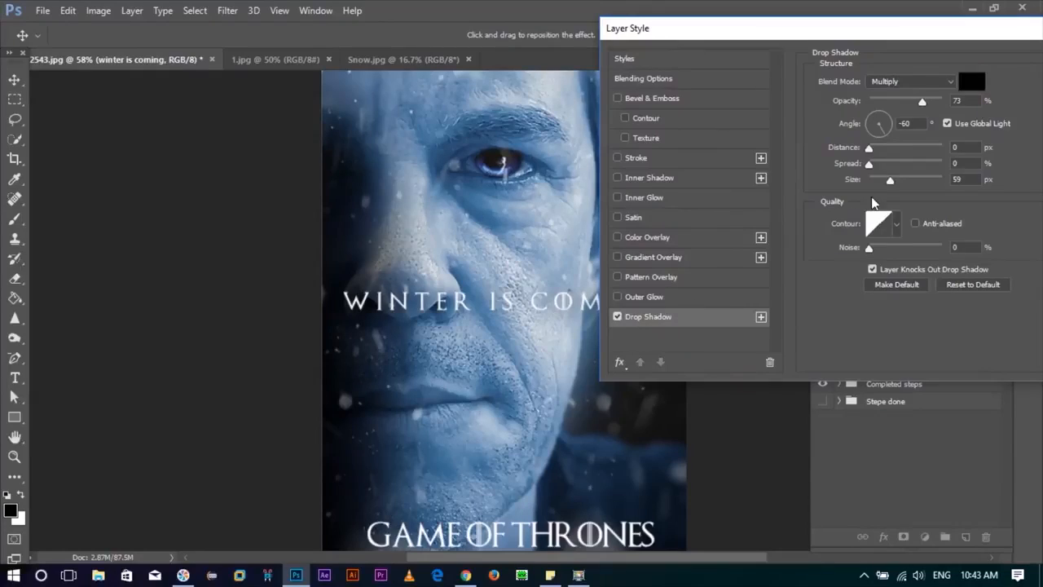
left_click_drag(890, 182, 881, 182)
type("30")
left_click_drag(921, 104, 915, 105)
left_click(617, 316)
key("Return")
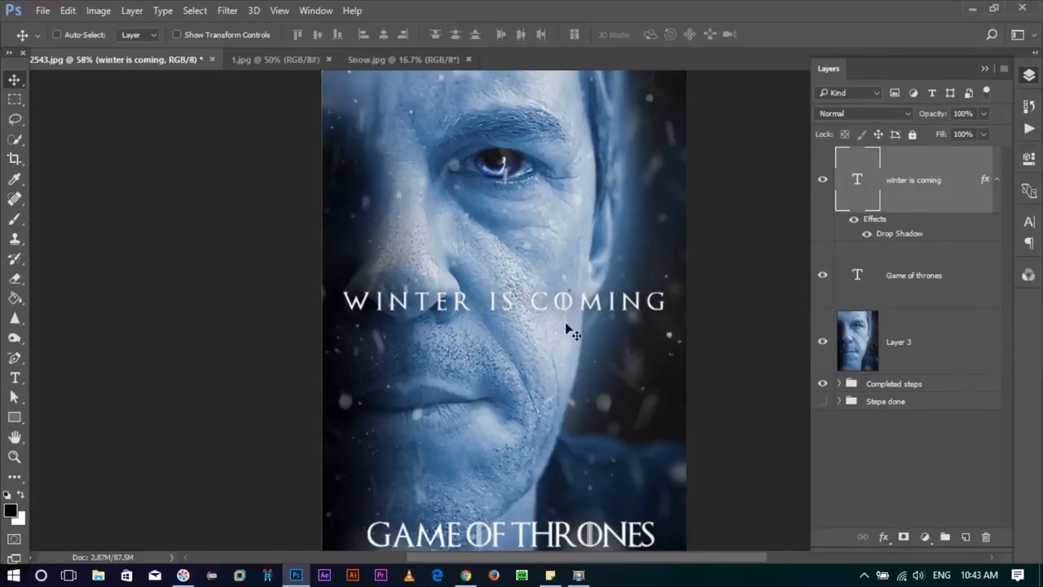
- Replace the whole GAME OF THRONES title text with the font's # character, which draws the Game of Thrones logo lettering
left_click_drag(513, 450, 533, 318)
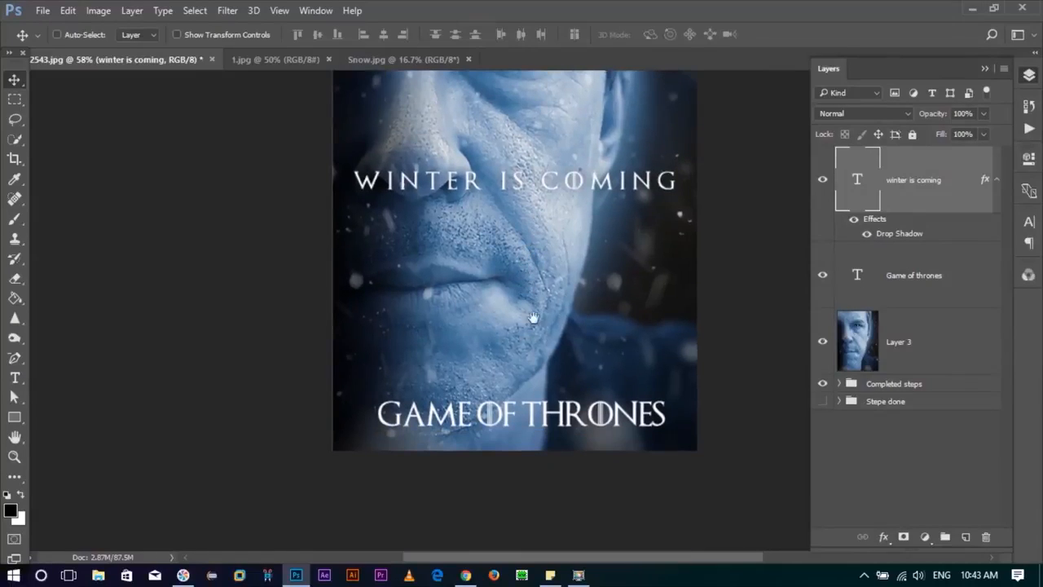
key("t")
left_click(523, 417)
key("ctrl+a")
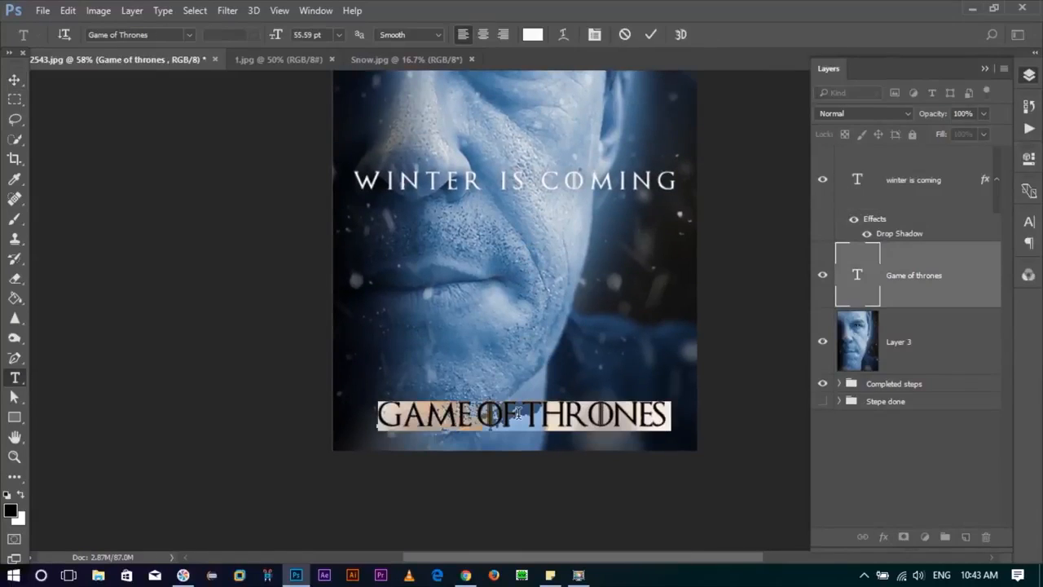
type("Game of Thrones")
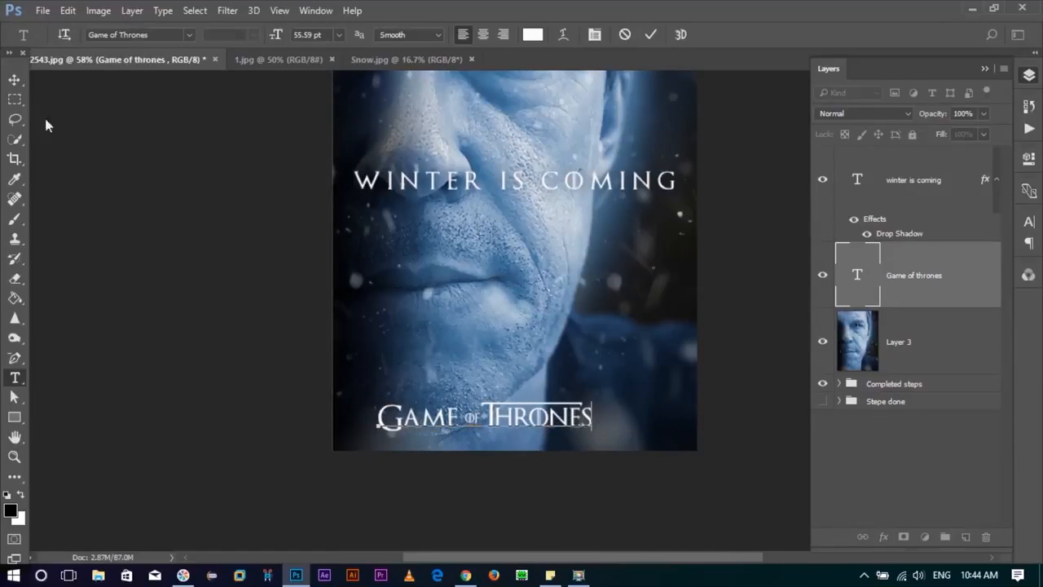
left_click(13, 80)
- Enlarge the Game of Thrones logo lettering to about 142.59% and center it near the poster's bottom edge
left_click(50, 85)
left_click_drag(487, 420, 491, 421)
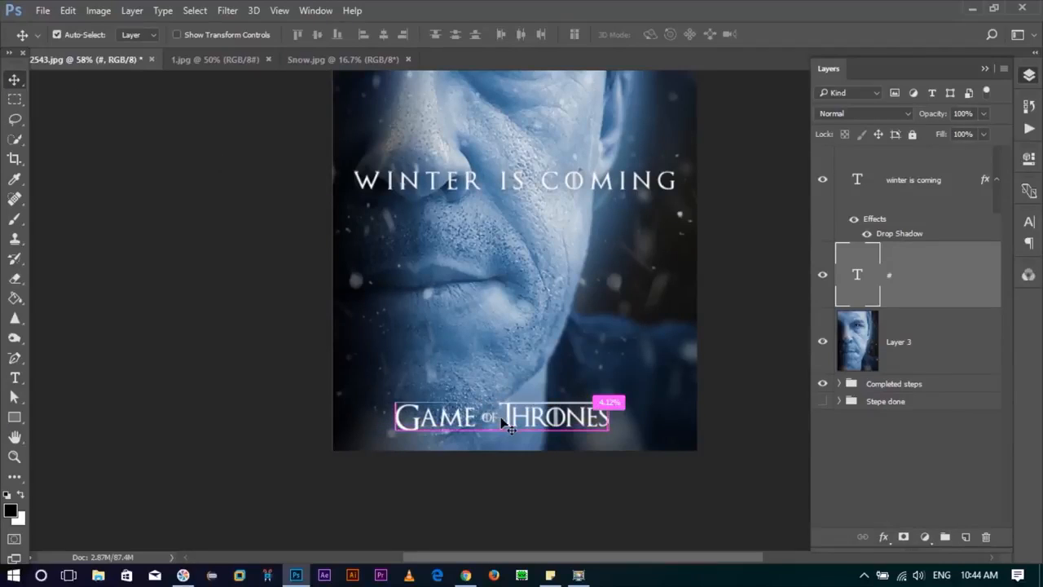
key("ctrl+t")
left_click_drag(618, 400, 656, 400)
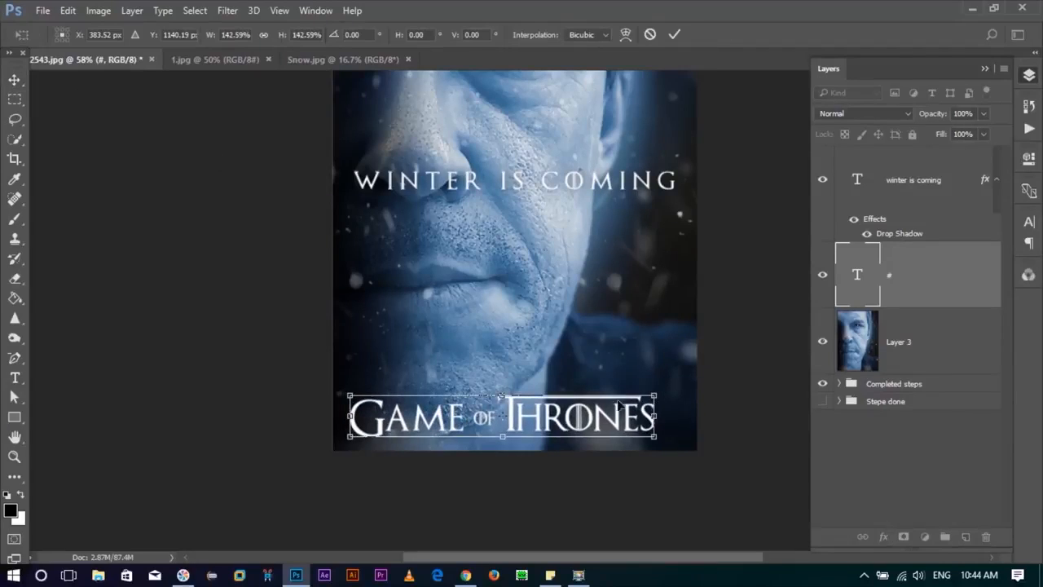
key("Return")
left_click_drag(547, 398, 562, 392)
scroll(634, 360, "down", 3)
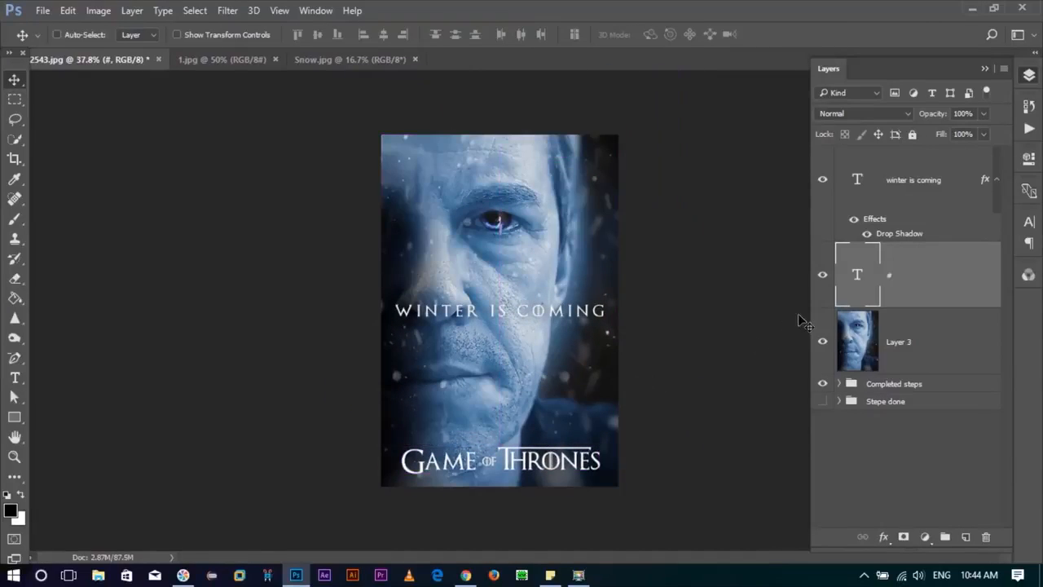
- Hide the Game of Thrones logo text layer and view the poster in full screen mode
left_click(822, 275)
key("f")
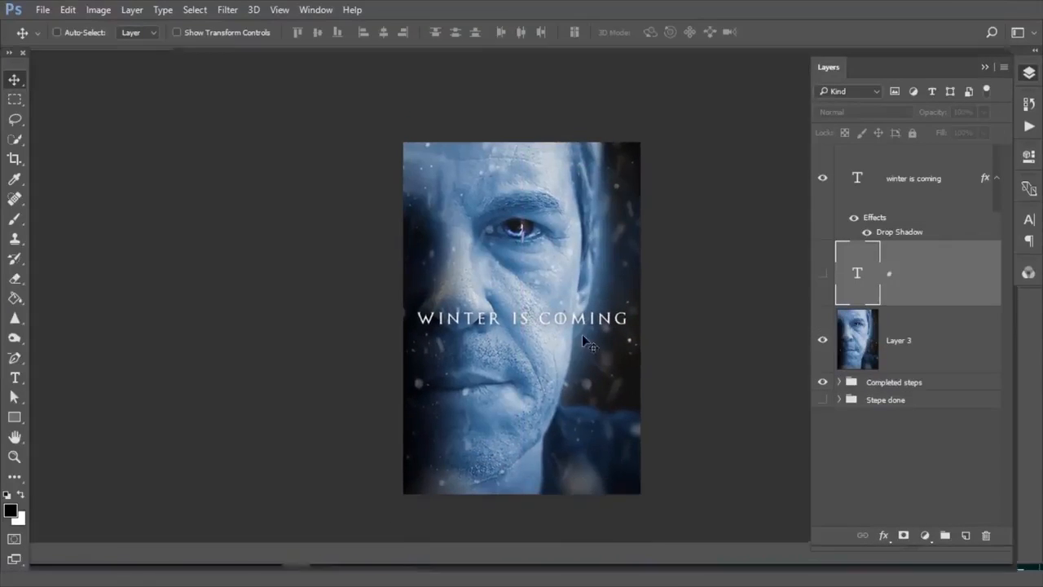
key("f")
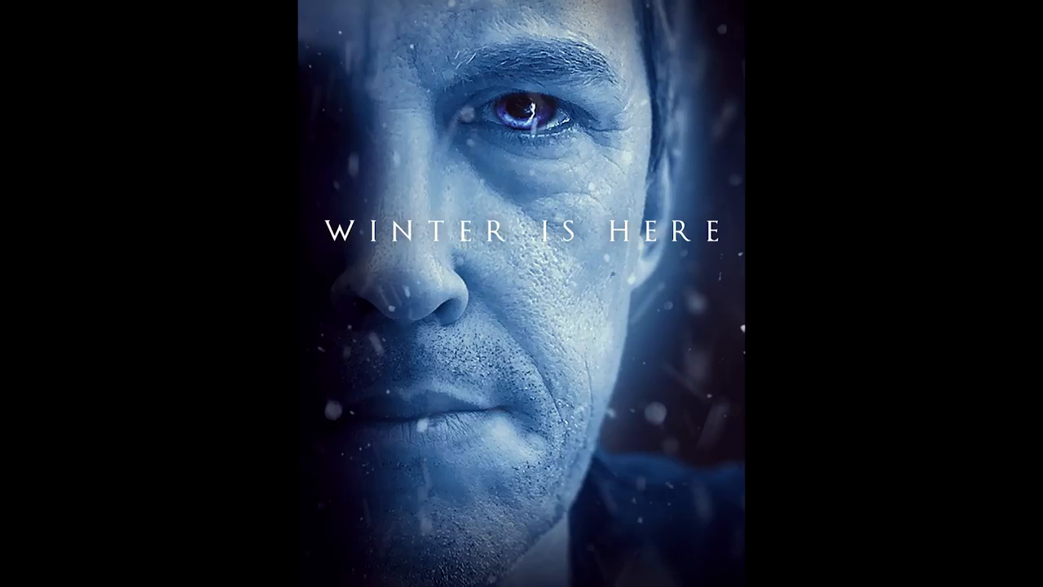